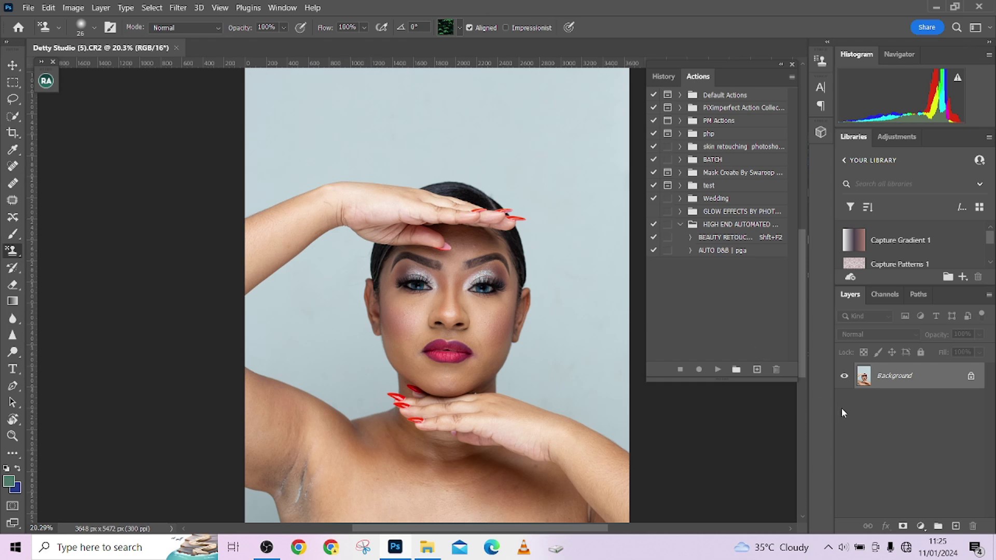
Step: Start cropping the portrait with the 4:5 (8:10) aspect ratio preset
click(13, 132)
click(101, 29)
click(121, 88)
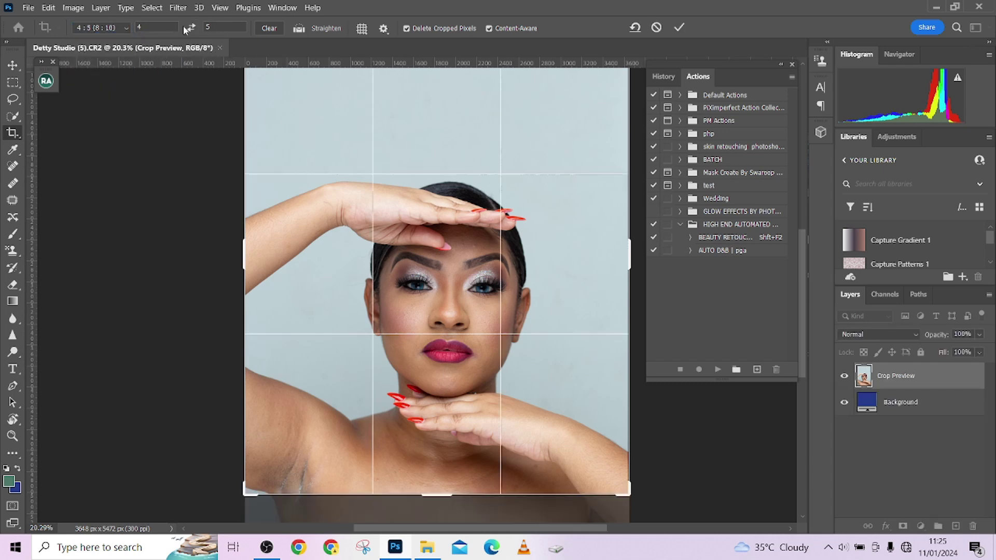
Step: Try a landscape 5:4 crop frame tightened around the face and both hands
click(190, 28)
drag(430, 293, 437, 250)
drag(437, 408, 444, 393)
drag(438, 113, 437, 133)
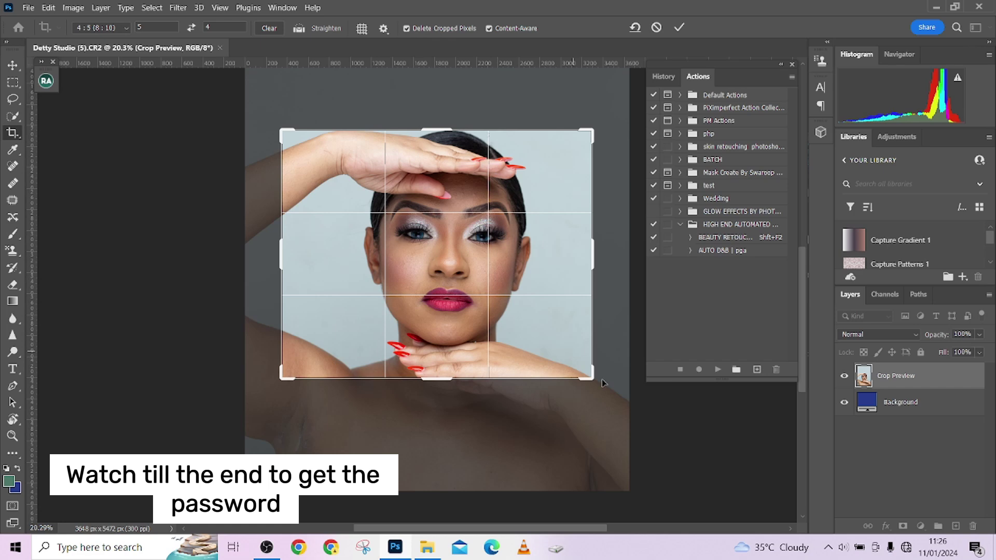
drag(592, 383, 599, 387)
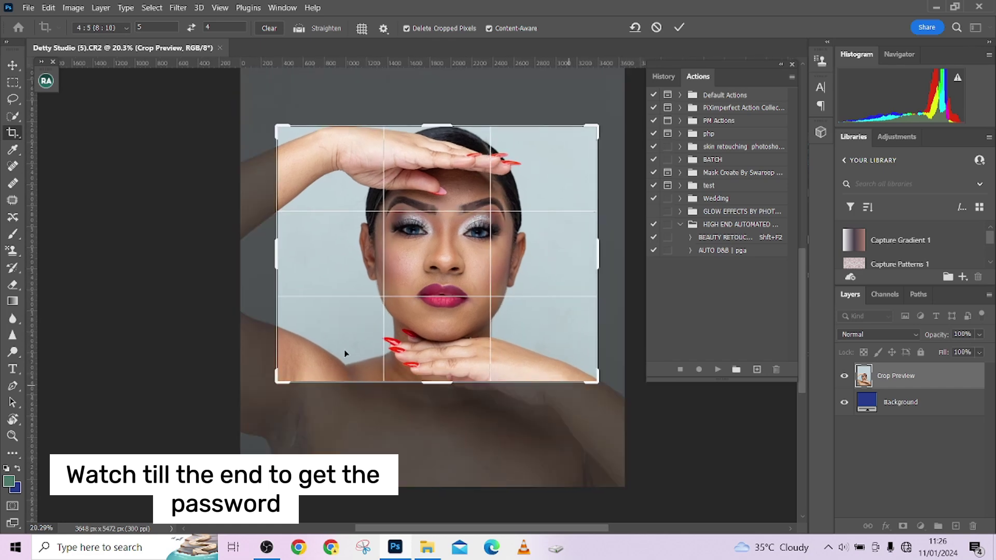
drag(276, 386, 283, 384)
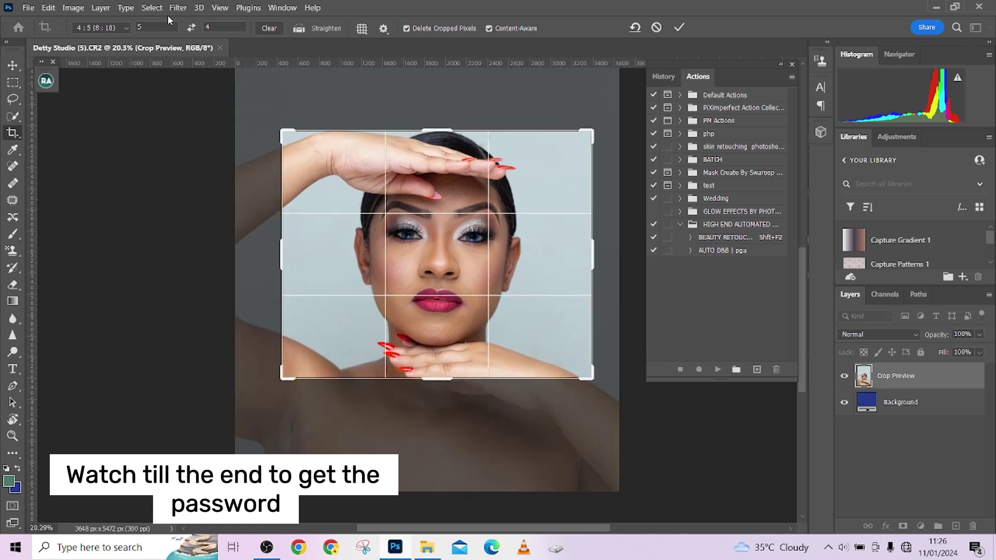
Step: Use a portrait 4:5 crop frame, tighten it around the face and hands, and crop the photo to about 1821 × 2275 px
click(191, 27)
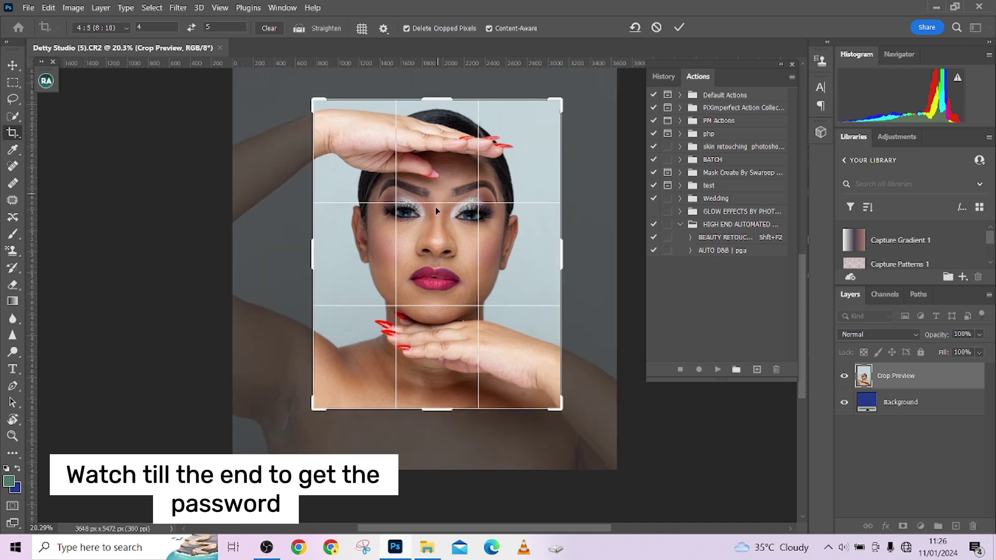
drag(313, 410, 319, 399)
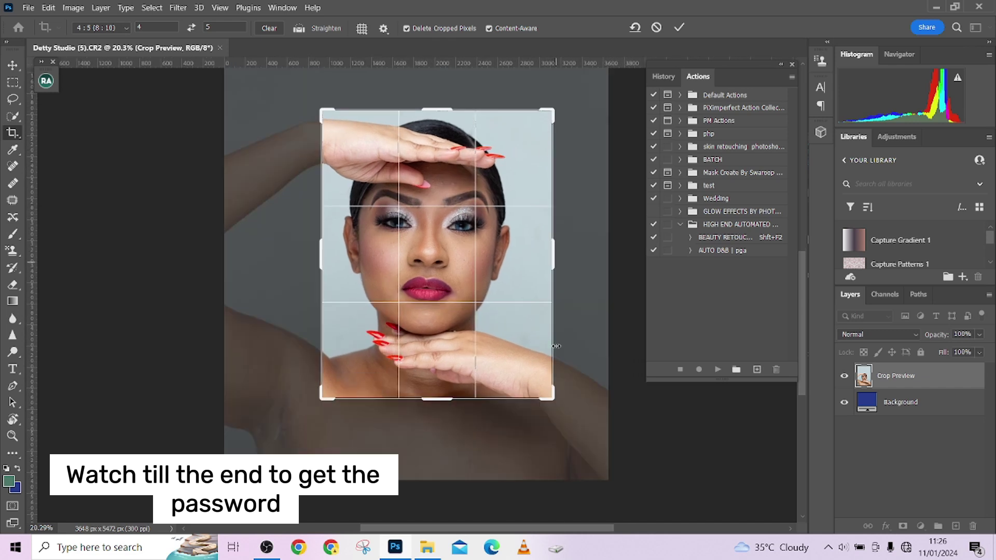
drag(555, 401, 538, 390)
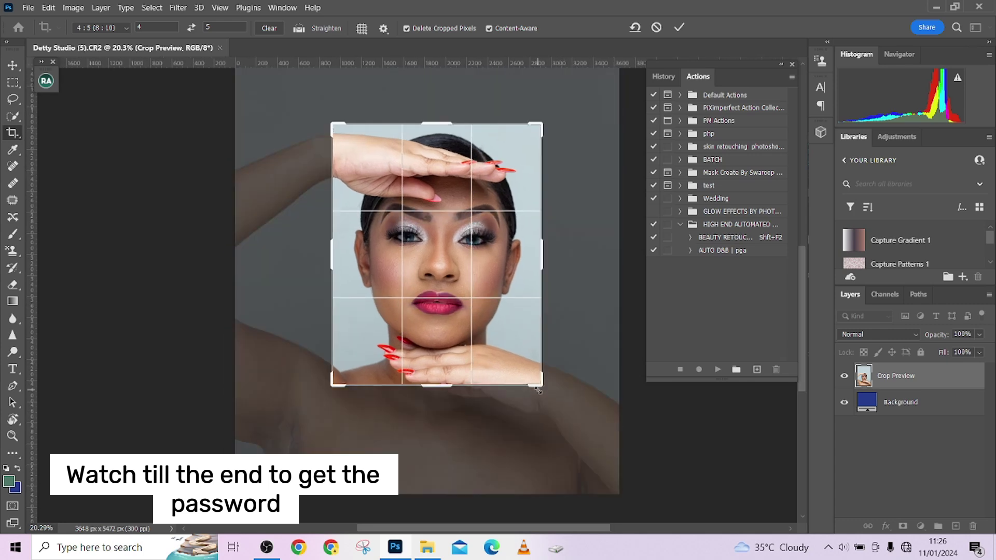
drag(539, 119, 538, 128)
key(Return)
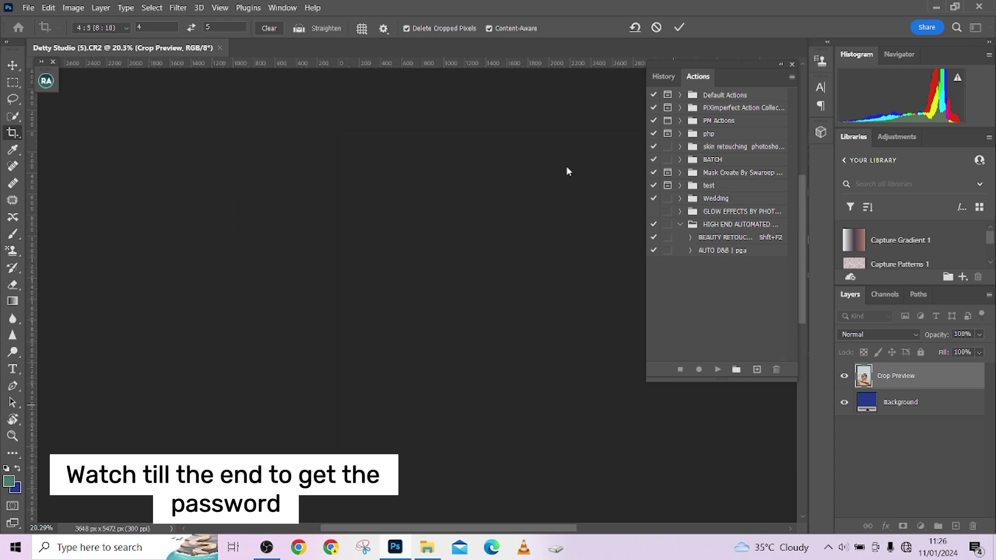
key(Return)
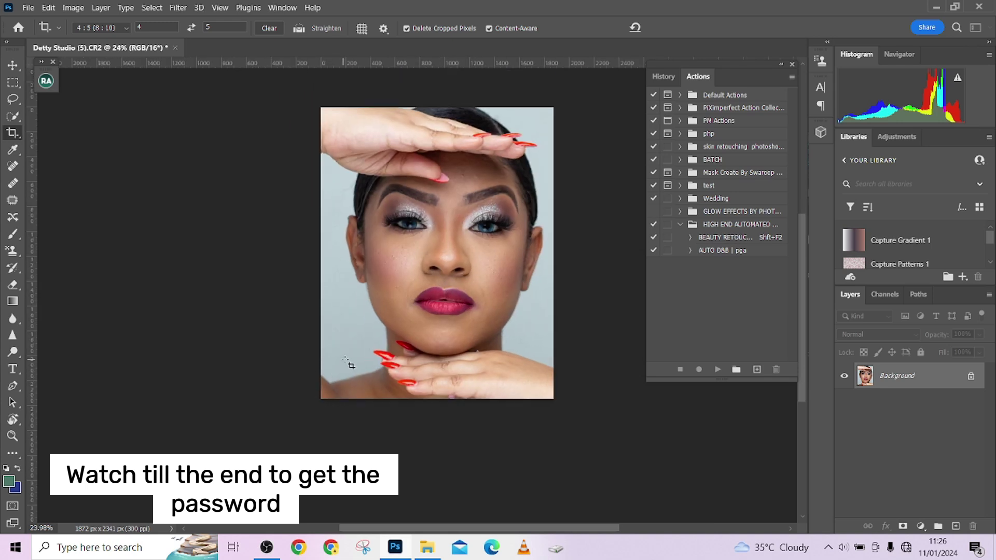
click(349, 362)
drag(319, 399, 324, 397)
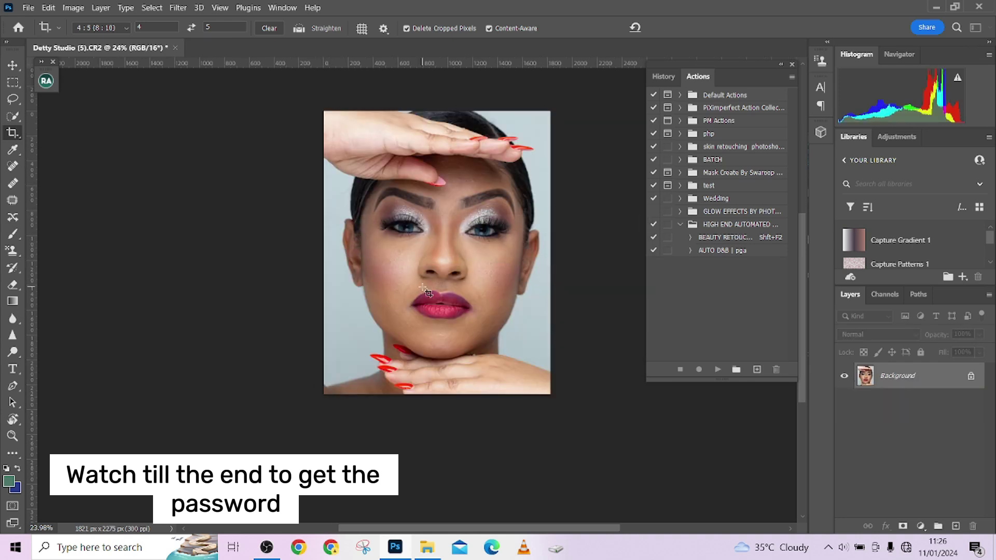
Step: Add a Black & White adjustment layer above the portrait and set Reds to -64 to expose skin blemishes
scroll(545, 220, up, 5)
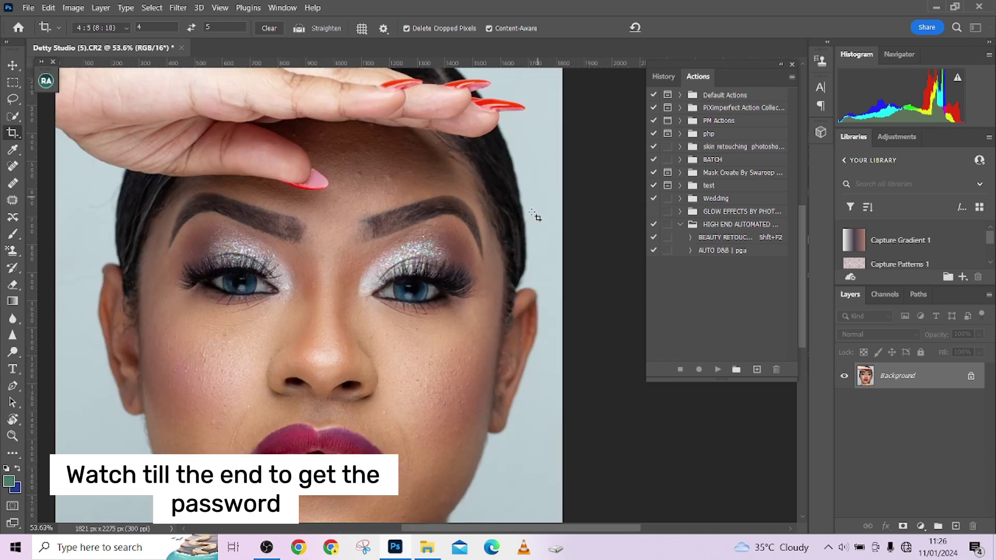
scroll(436, 223, down, 5)
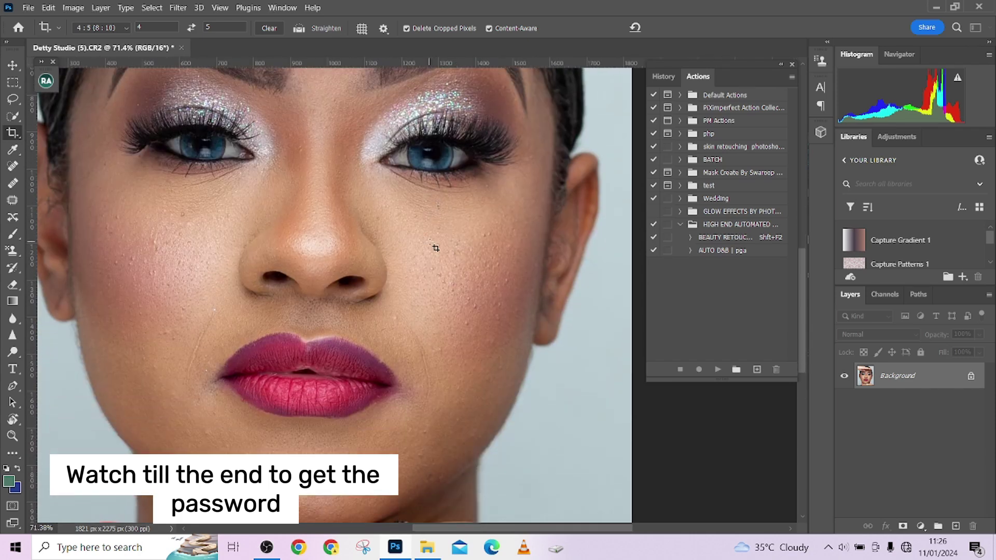
scroll(433, 249, up, 4)
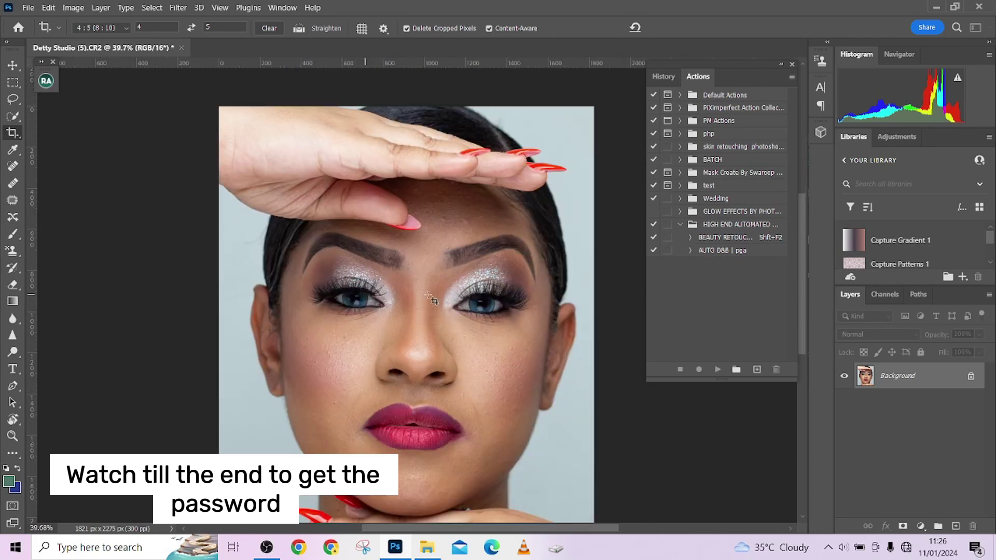
scroll(428, 349, up, 3)
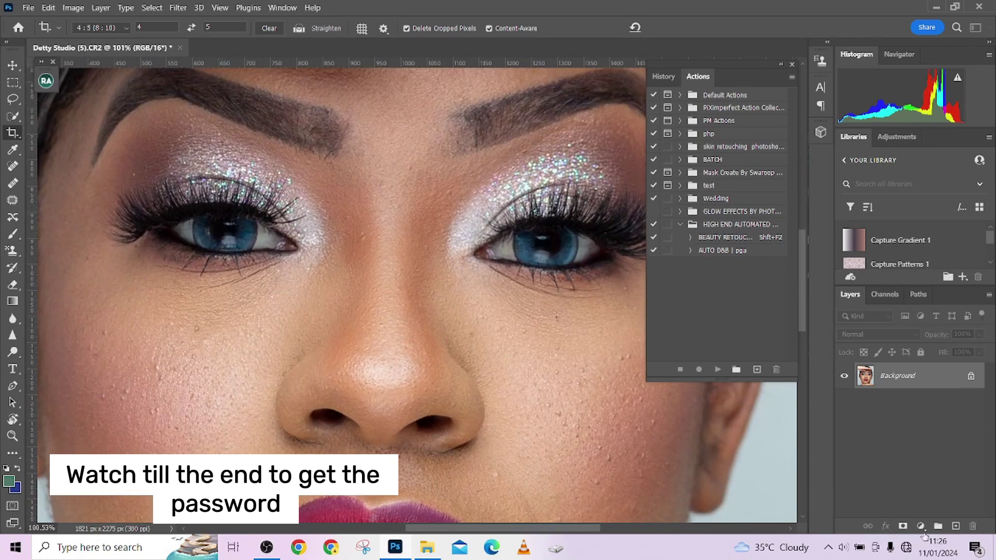
click(920, 526)
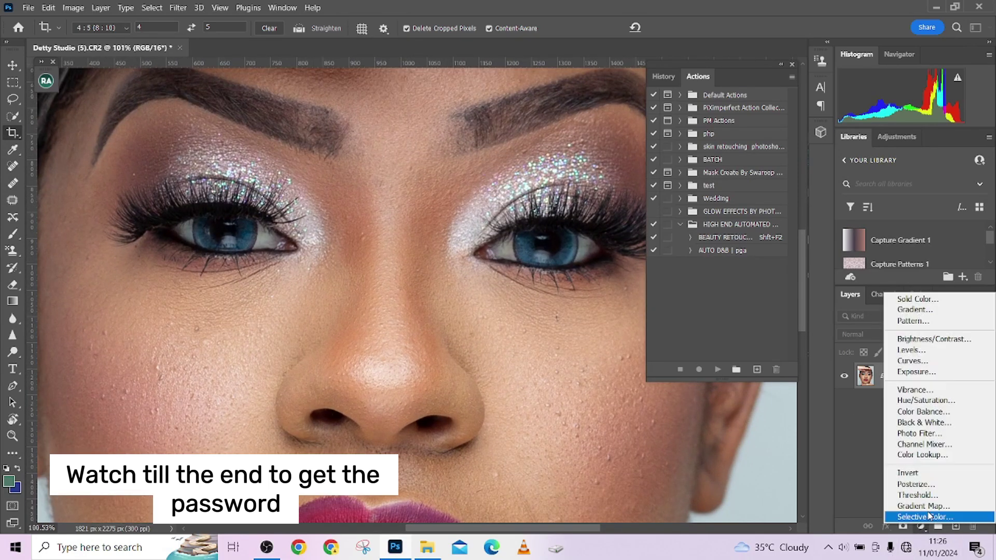
click(923, 422)
drag(722, 344, 694, 344)
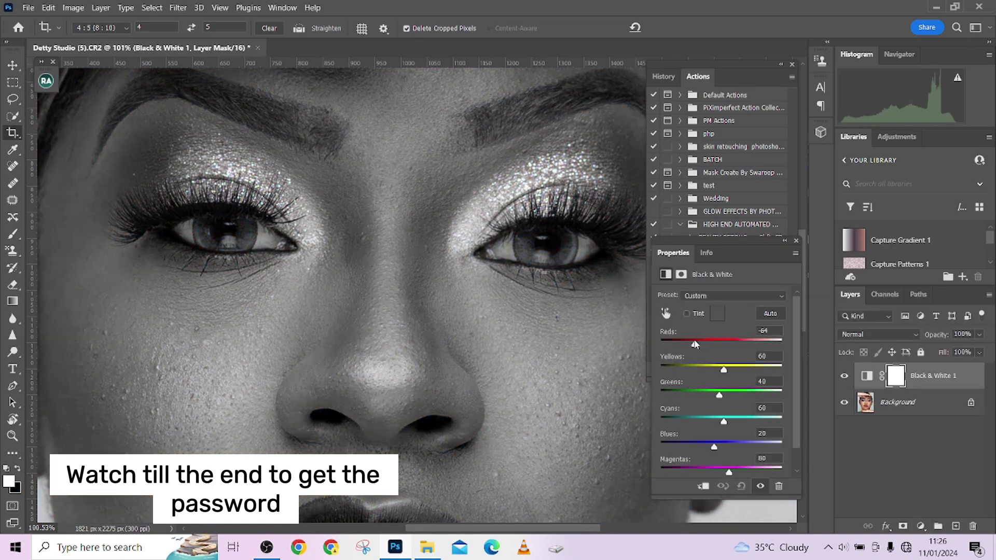
Step: Duplicate the Background layer beneath the Black & White adjustment
click(784, 241)
click(892, 405)
key(ctrl+j)
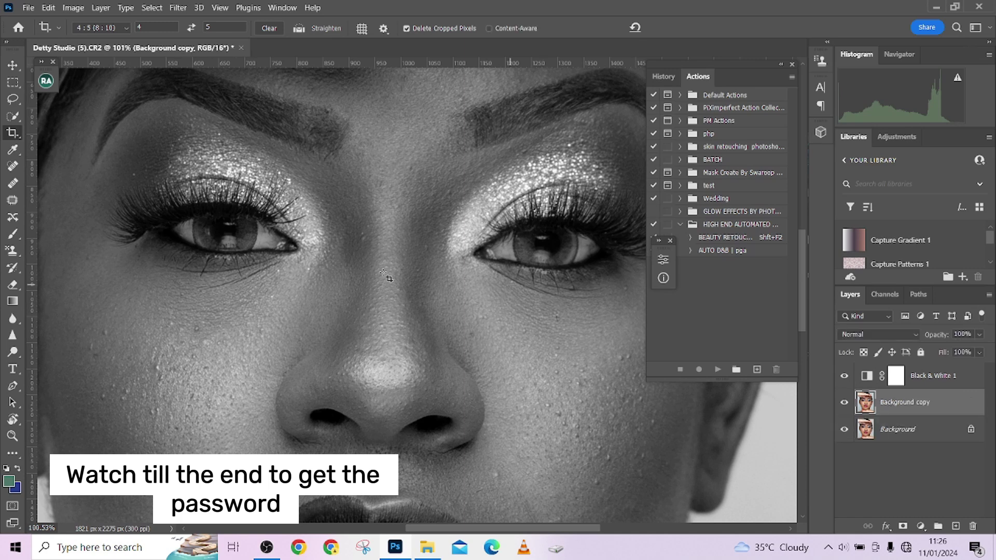
Step: Remove the bumps and spots on the image's right cheek of the Background copy with the Spot Healing Brush
click(13, 166)
scroll(443, 309, down, 2)
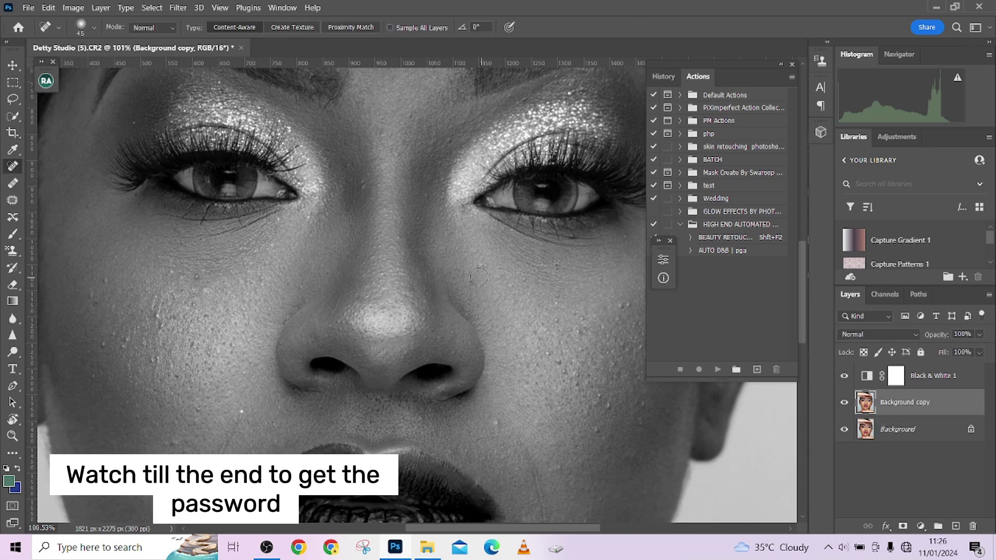
mouse_move(513, 286)
mouse_down()
mouse_move(436, 327)
mouse_move(498, 344)
mouse_move(397, 257)
mouse_up()
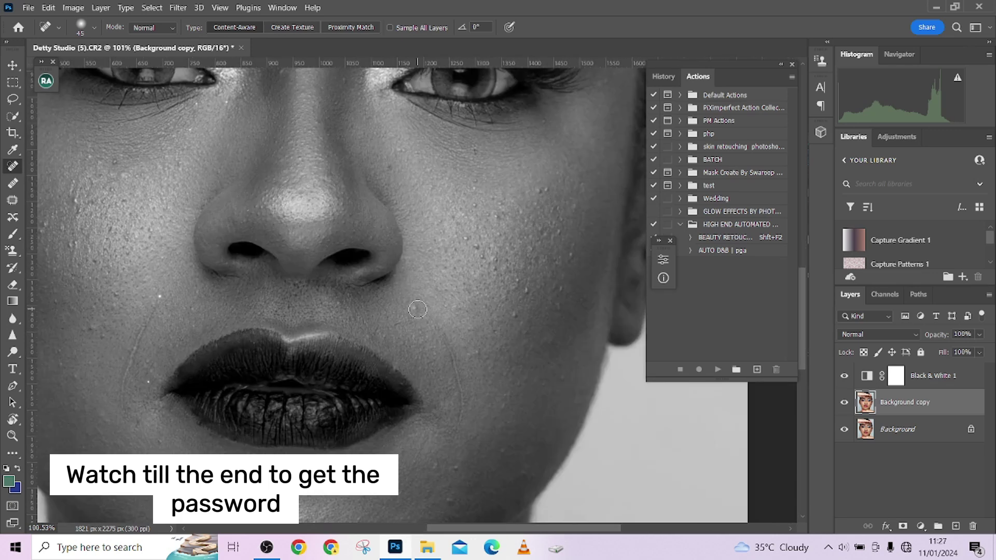
click(466, 241)
click(547, 191)
click(571, 247)
click(555, 226)
click(547, 228)
click(547, 236)
click(510, 319)
click(518, 285)
click(514, 315)
click(560, 286)
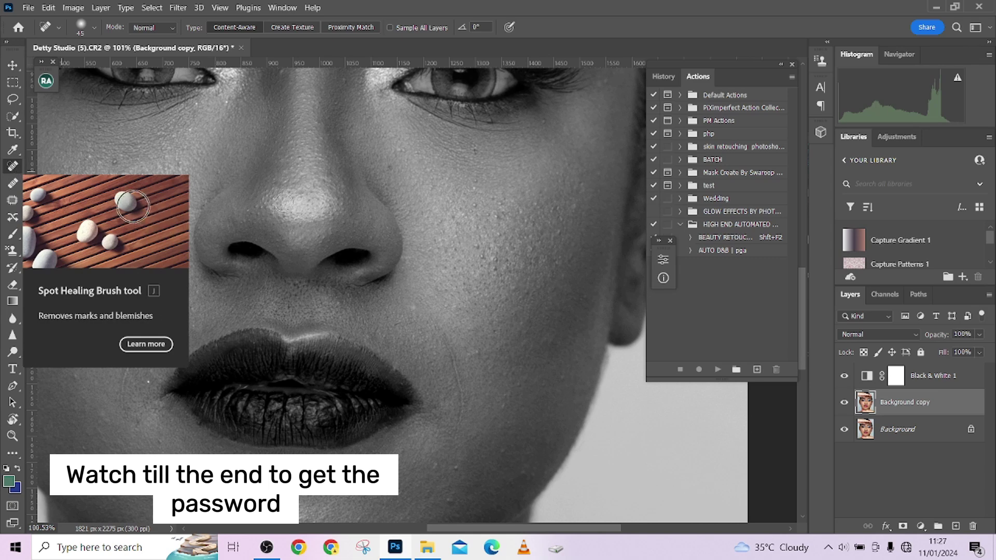
click(412, 159)
click(473, 184)
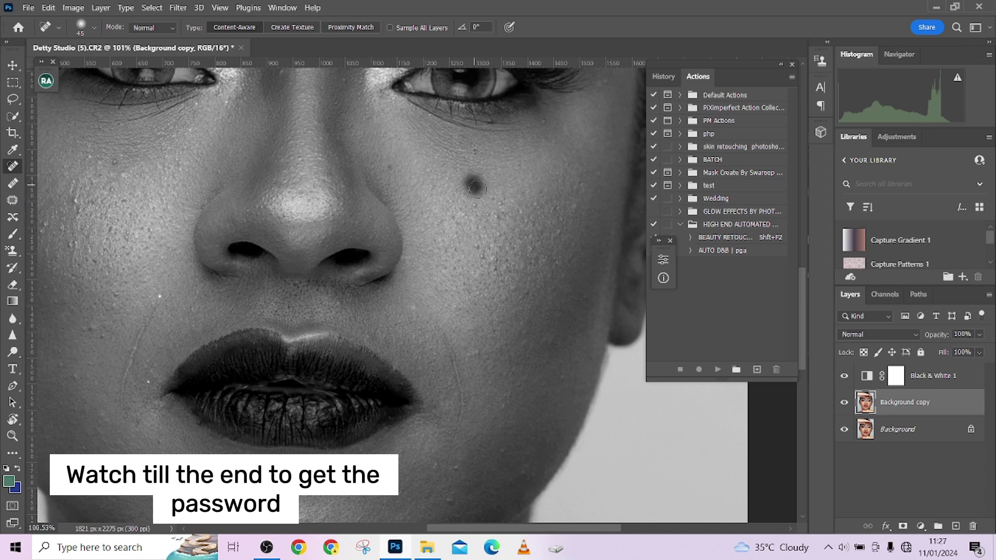
click(496, 216)
click(477, 203)
click(481, 244)
click(497, 259)
click(481, 246)
click(492, 263)
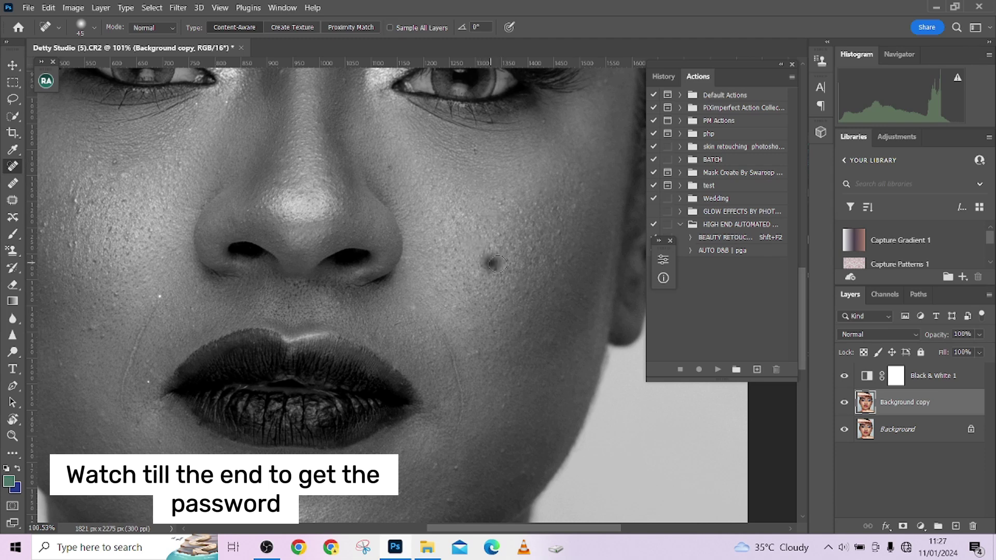
Step: Spot-heal the blemishes on the image's left cheek, reducing the brush size to 25 for the smaller bumps
drag(380, 280, 545, 307)
click(328, 324)
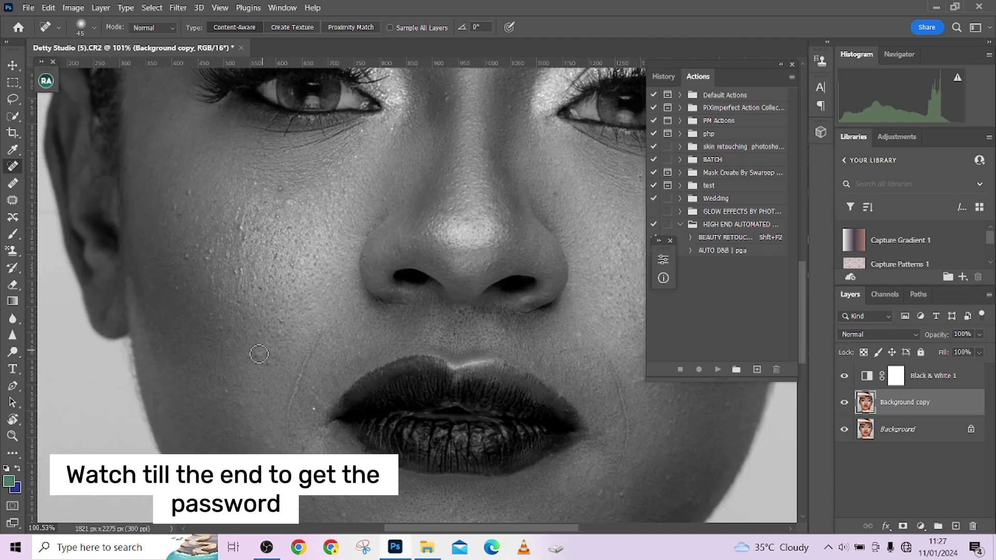
click(274, 339)
click(238, 267)
click(227, 251)
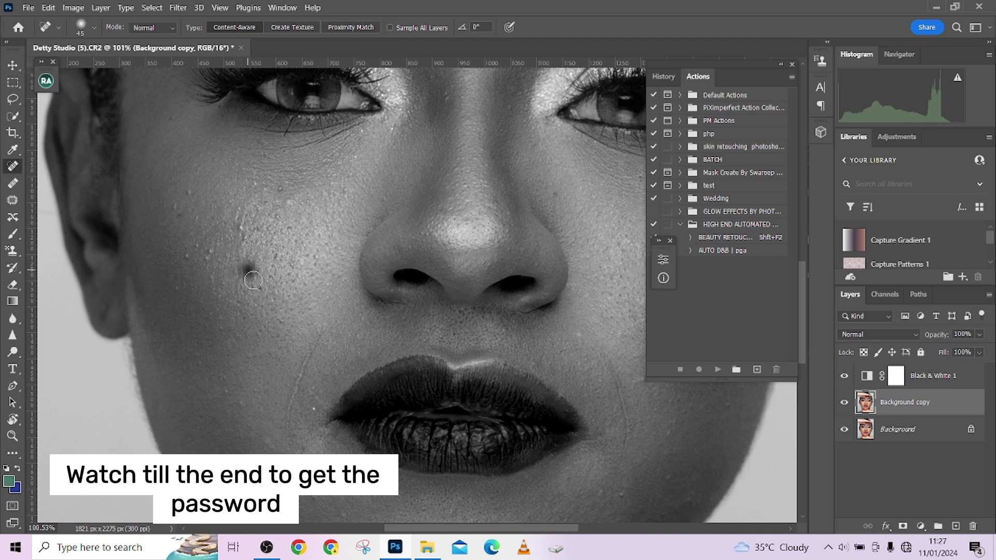
click(205, 256)
click(193, 252)
click(189, 253)
click(209, 255)
key(bracketleft)
click(240, 226)
click(244, 236)
click(243, 242)
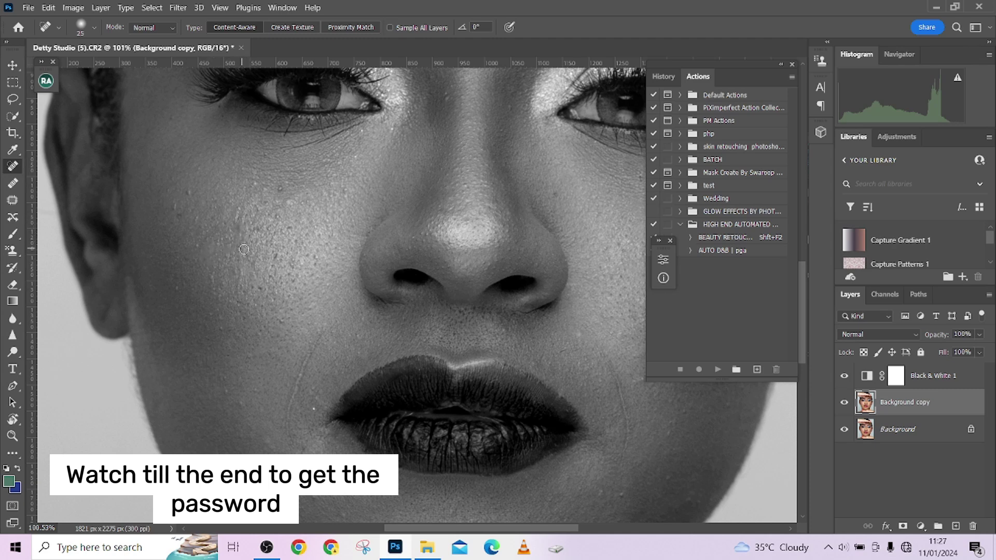
click(176, 212)
click(178, 290)
click(214, 276)
drag(223, 392, 239, 399)
Step: Spot-heal the marks along the lower left cheek and jaw beside the mouth
scroll(280, 420, down, 3)
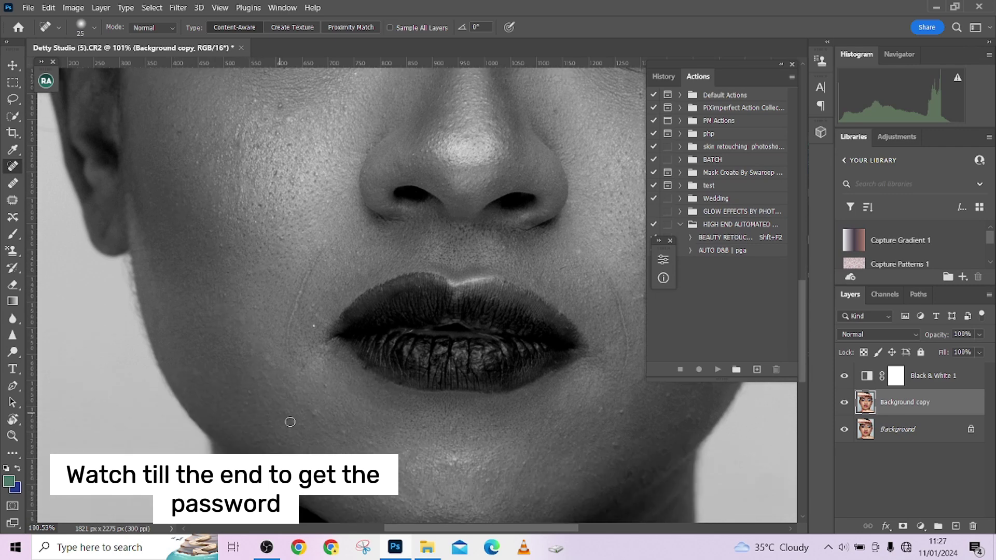
drag(279, 381, 288, 396)
click(320, 419)
click(246, 394)
click(266, 378)
click(269, 358)
click(251, 393)
click(311, 417)
Step: Heal the small spots on the chin below the lips
scroll(456, 435, down, 3)
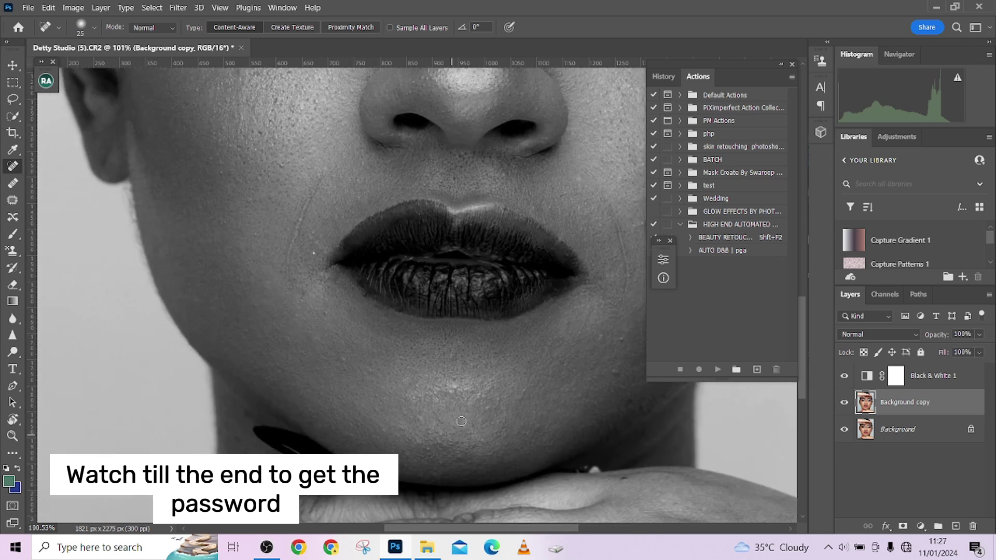
click(450, 354)
click(344, 362)
click(421, 444)
Step: Spot-heal the blemishes around the image's right jaw, beside and below the corner of the mouth
scroll(191, 403, right, 5)
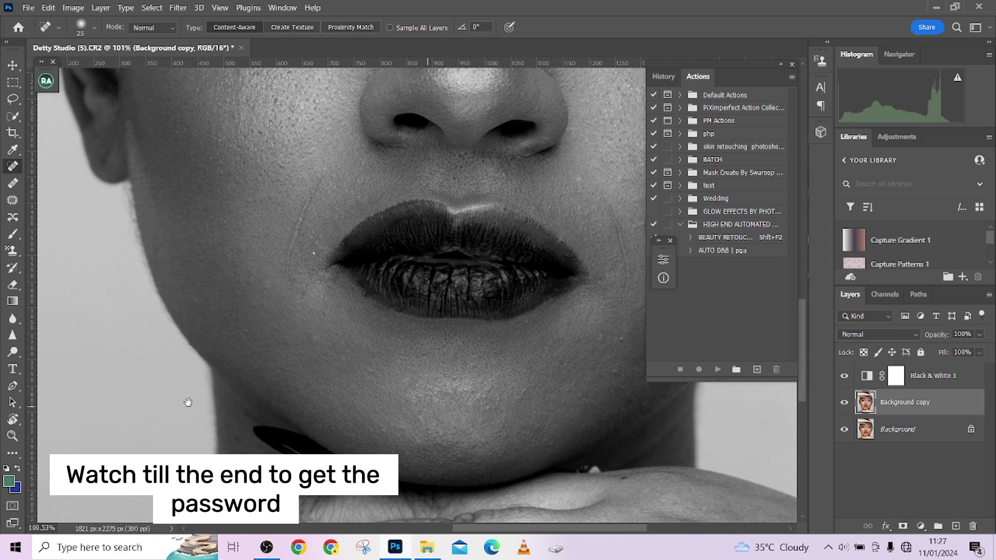
click(328, 327)
click(307, 327)
click(383, 304)
click(311, 322)
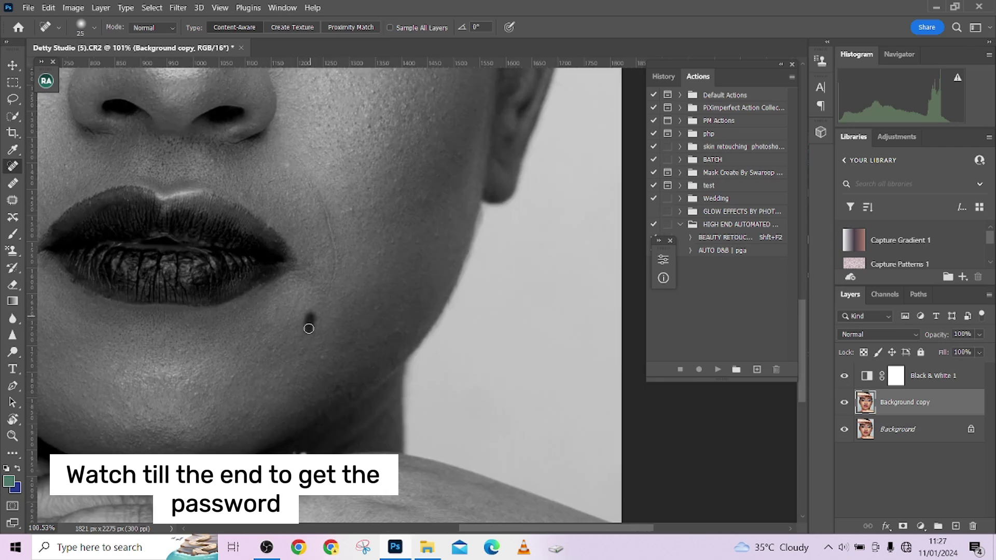
Step: Spot-heal the forehead blemishes between the raised hand and the eyebrows, adjusting the brush size to the spots
scroll(322, 435, up, 3)
scroll(343, 497, up, 5)
scroll(343, 497, left, 2)
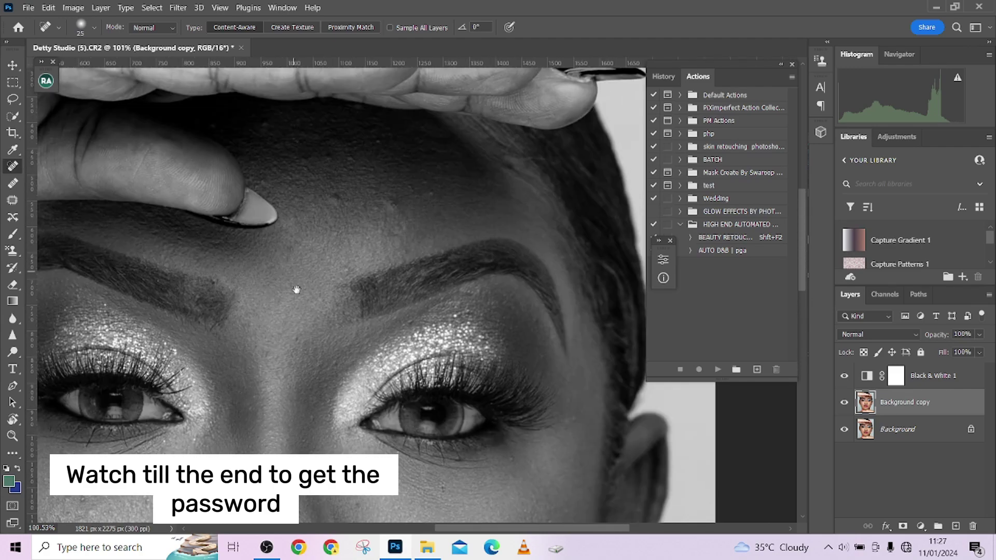
scroll(306, 394, up, 3)
click(322, 370)
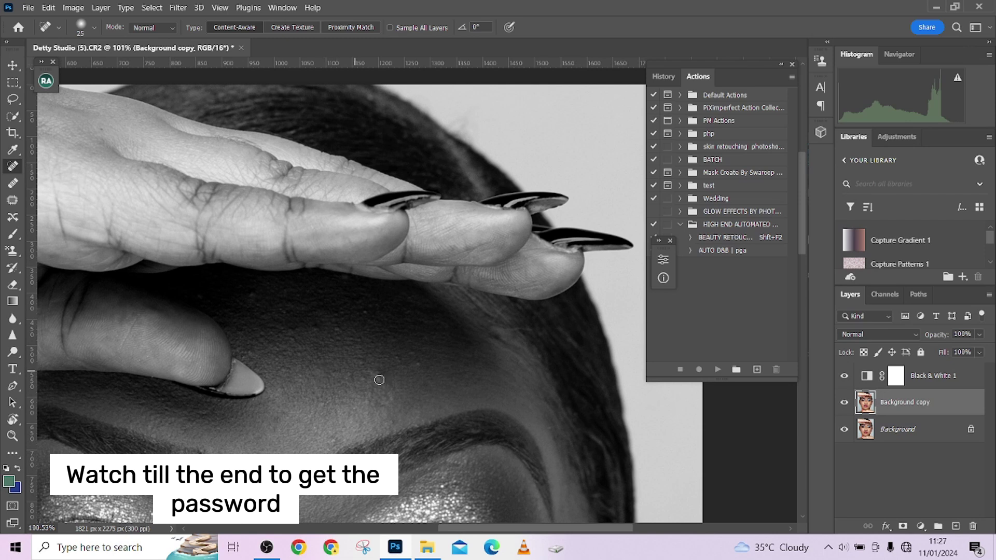
key(])
click(418, 364)
key([)
click(286, 362)
Step: Heal the remaining spots beneath the image's left eye and on the outer cheek
scroll(369, 347, down, 10)
scroll(337, 342, left, 8)
click(298, 335)
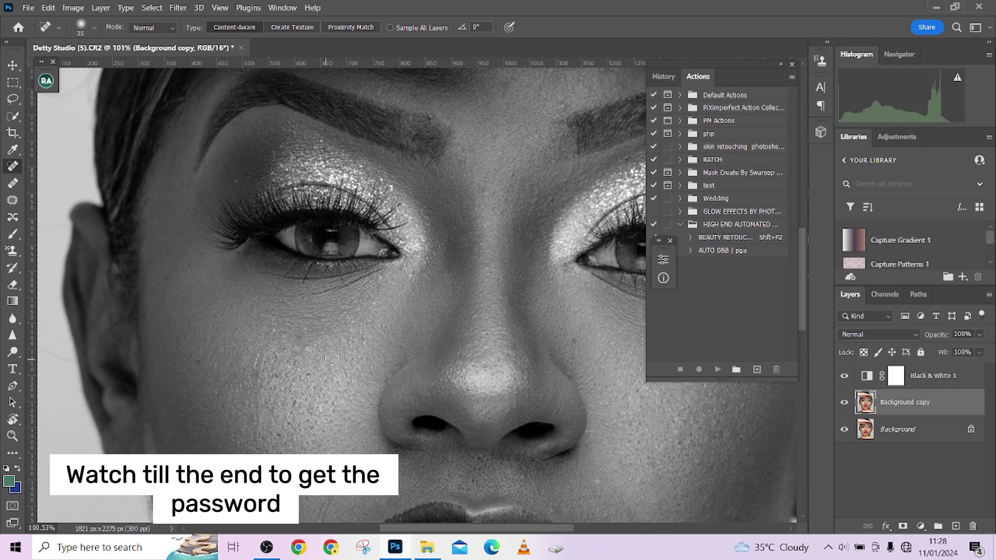
click(296, 358)
click(213, 395)
Step: Delete the Black & White adjustment layer and check the healed skin in colour
drag(964, 378, 972, 526)
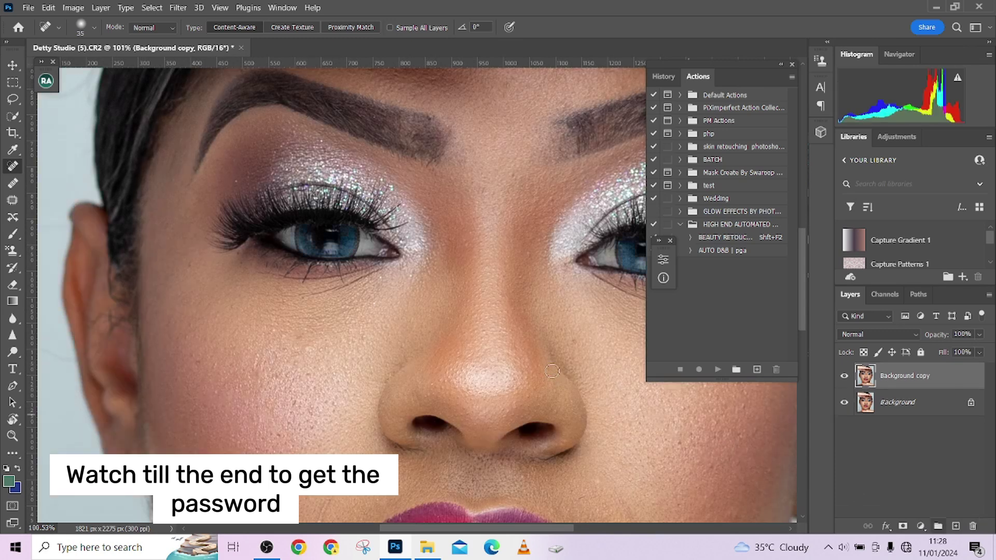
scroll(461, 360, down, 3)
scroll(461, 360, down, 2)
scroll(471, 223, up, 6)
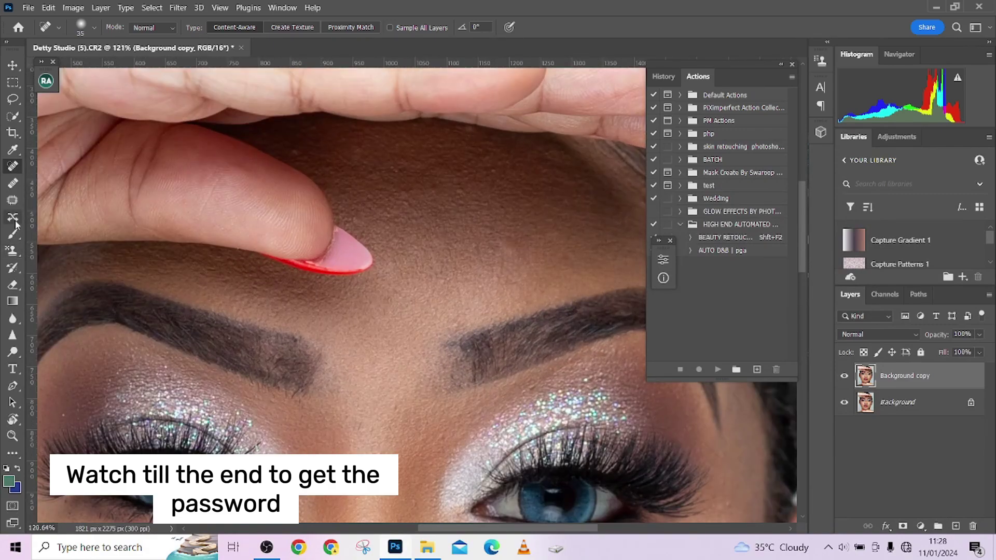
Step: Clone clean skin over the small marks on the forehead beside the raised hand's fingernail with the Clone Stamp tool
click(12, 251)
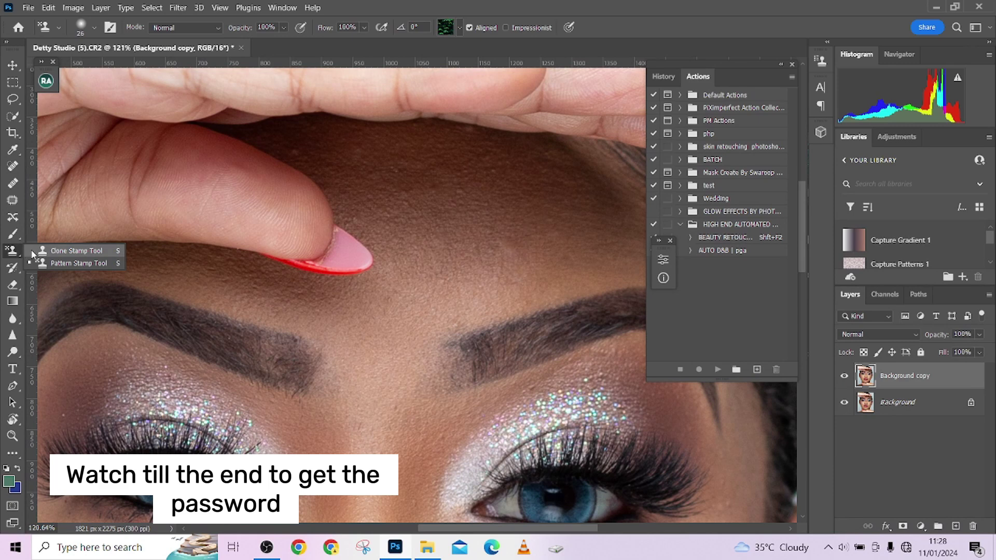
click(32, 253)
drag(379, 273, 374, 273)
scroll(546, 223, up, 4)
drag(505, 296, 497, 296)
drag(427, 168, 404, 167)
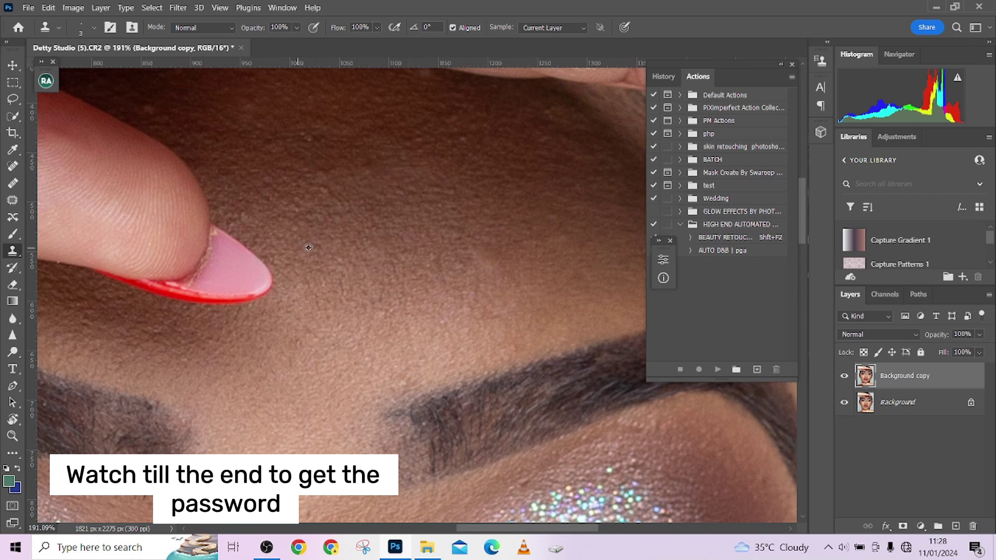
mouse_move(312, 222)
mouse_down()
mouse_move(291, 231)
mouse_move(306, 229)
mouse_move(240, 222)
mouse_up()
Step: Sample clean skin and clone it over the remaining upper-forehead marks, then undo the last stroke
alt+click(271, 234)
alt+click(316, 127)
drag(328, 109, 318, 96)
drag(346, 169, 360, 173)
drag(459, 137, 458, 143)
mouse_move(558, 270)
mouse_down()
mouse_move(386, 230)
mouse_move(403, 237)
mouse_up()
key(ctrl+z)
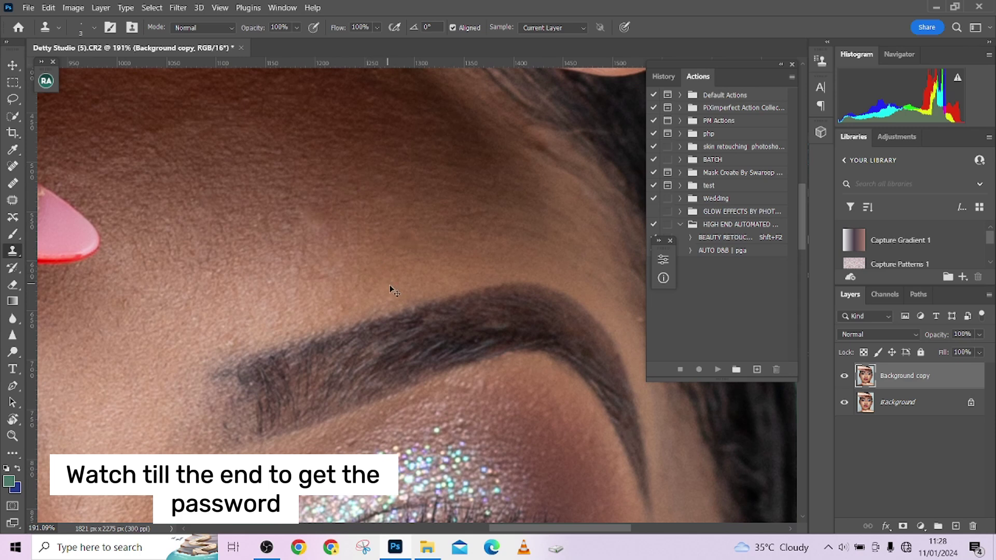
Step: Flatten the image into a single Background layer and close the small floating panel covering the actions list
scroll(435, 316, down, 10)
drag(409, 349, 463, 307)
right_click(931, 396)
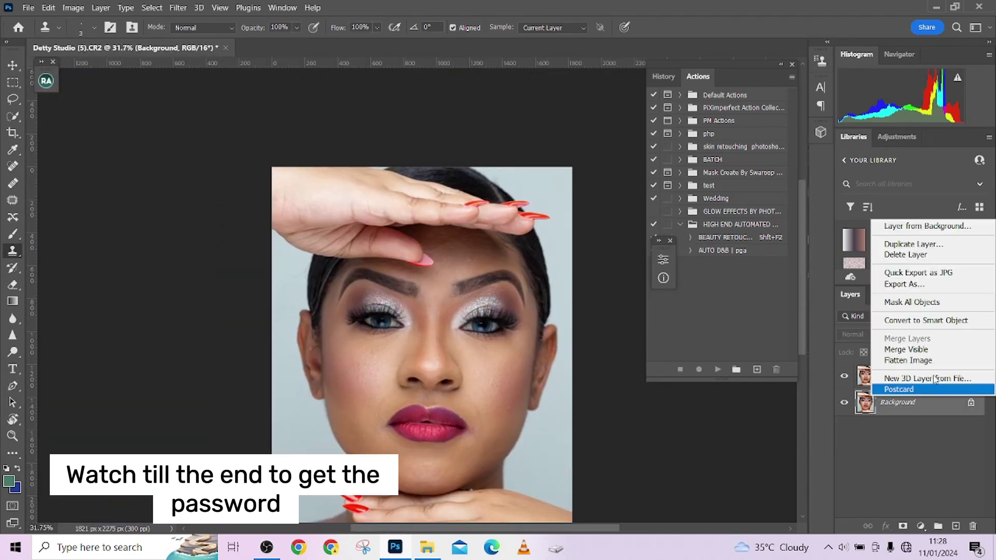
click(903, 363)
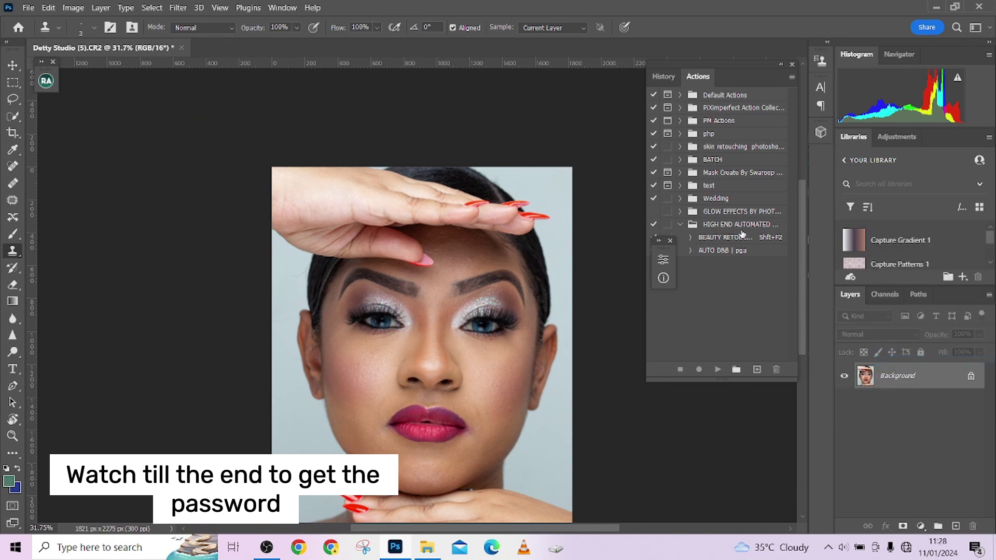
click(670, 241)
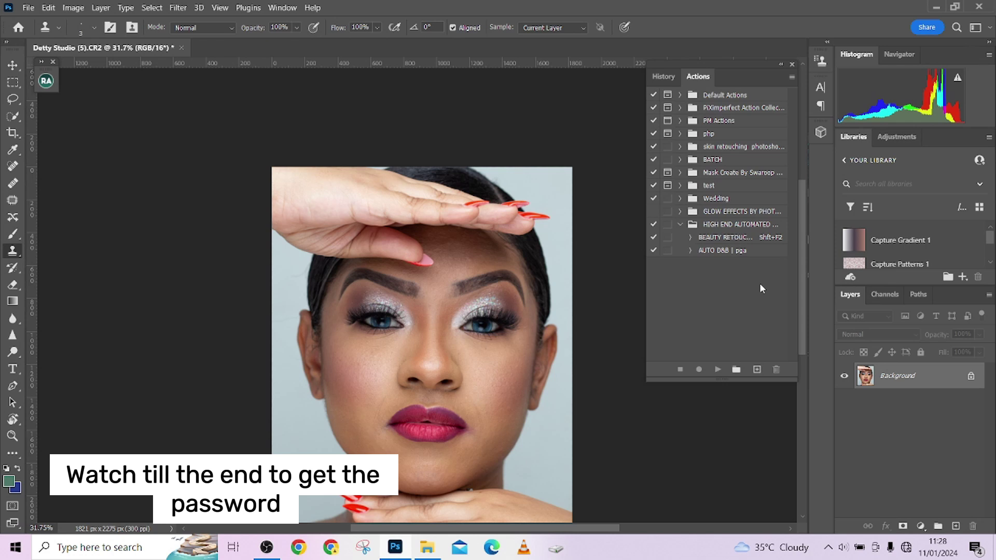
Step: Run the BEAUTY RETOUCH action from the HIGH END AUTOMATED set and expand the BEAUTY RETOUCH | PM layer group
click(726, 239)
click(716, 369)
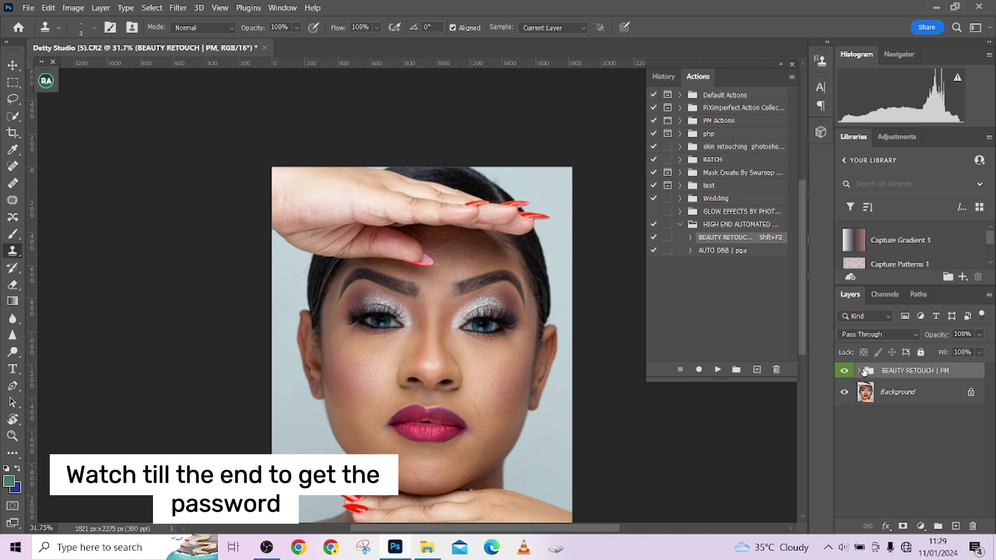
key(b)
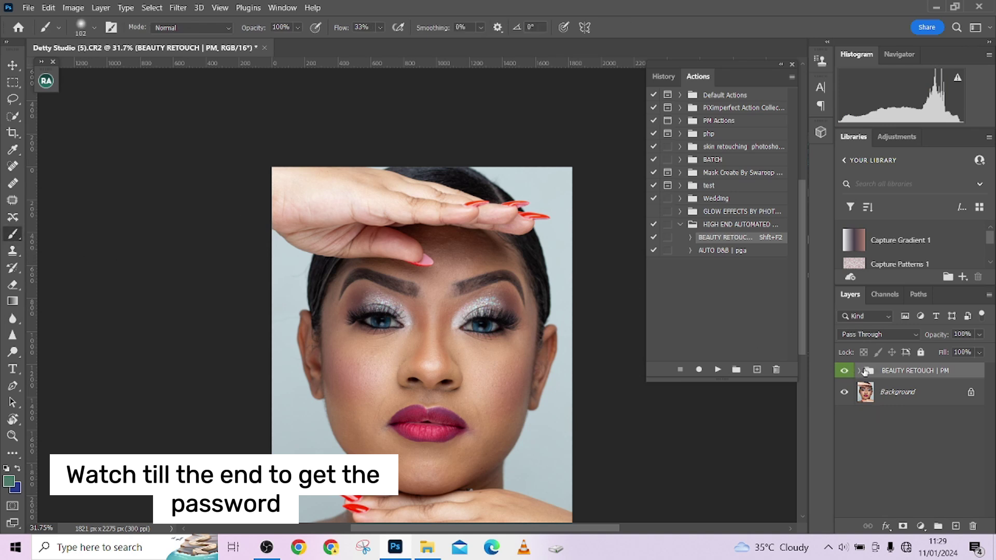
click(859, 371)
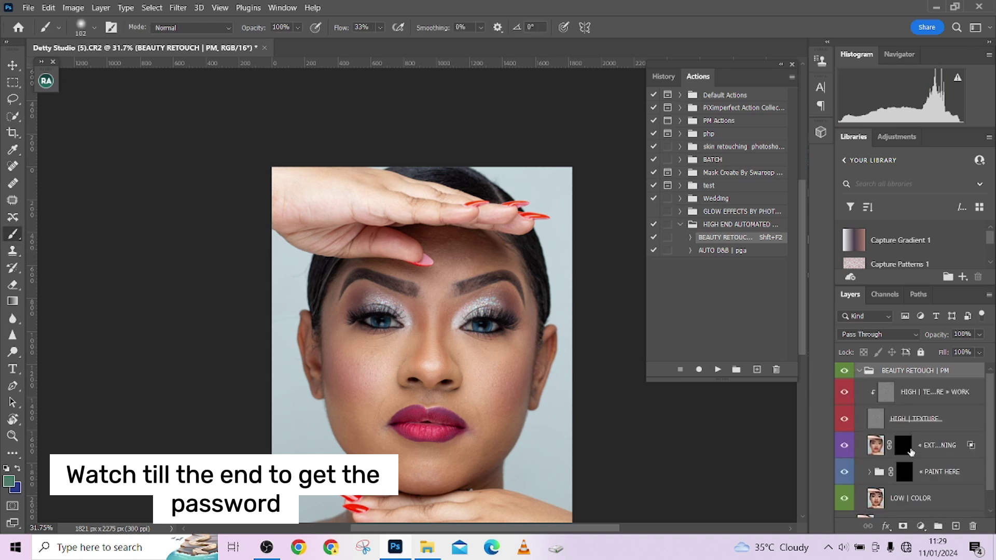
Step: Brush white at 33% flow on the PAINT HERE group's mask over the under-eye and cheek on the image's right
scroll(911, 452, down, 1)
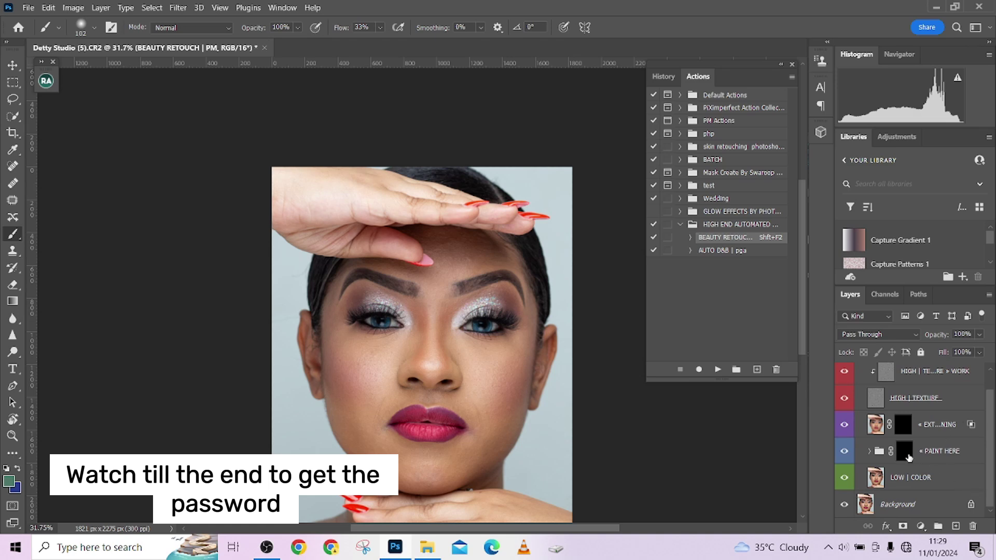
click(908, 456)
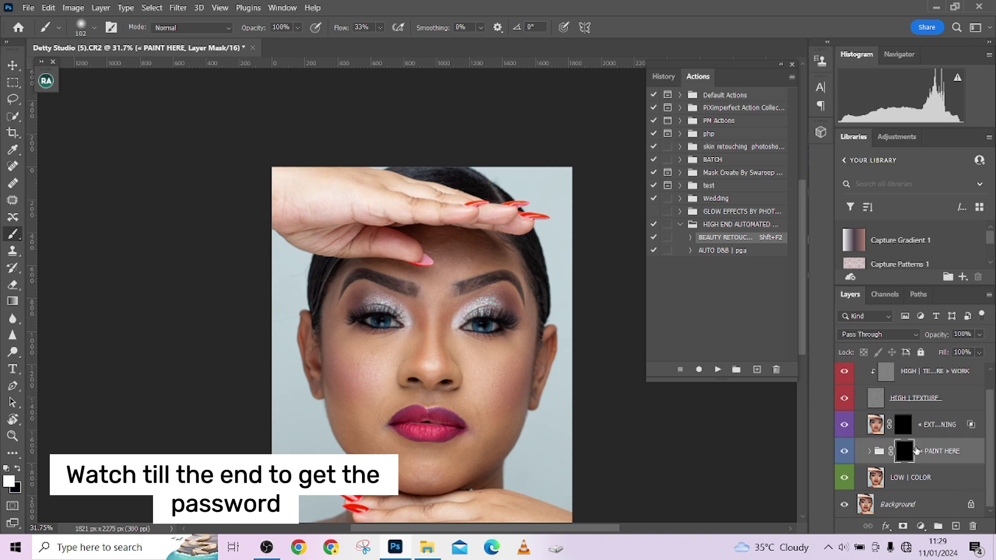
scroll(473, 335, up, 6)
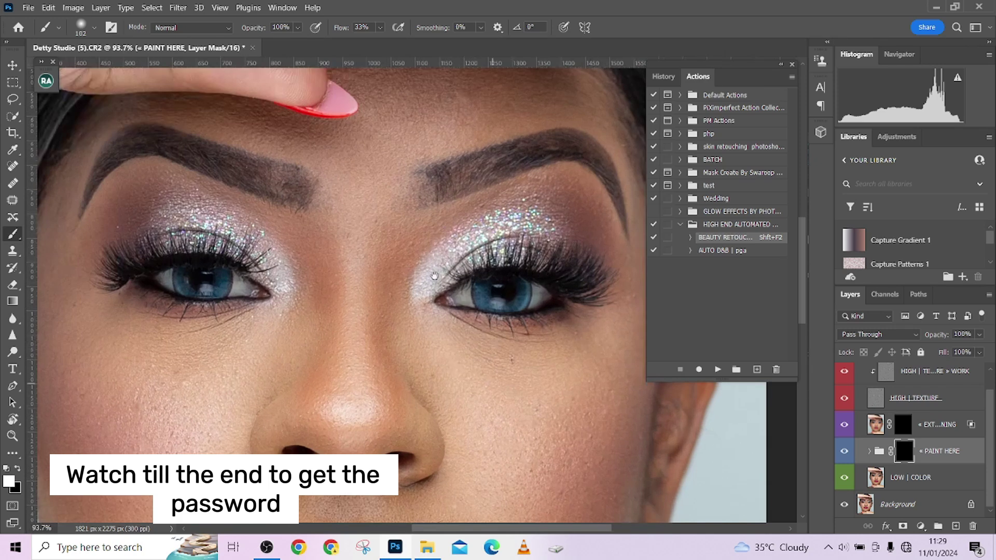
key(bracketleft)
key(bracketleft)
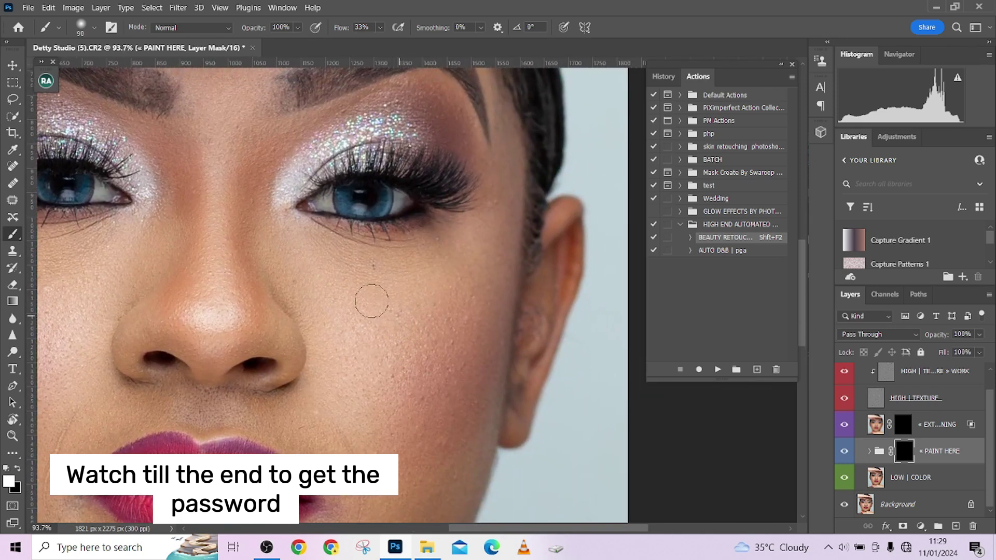
scroll(433, 393, down, 5)
key(bracketleft)
key(bracketleft)
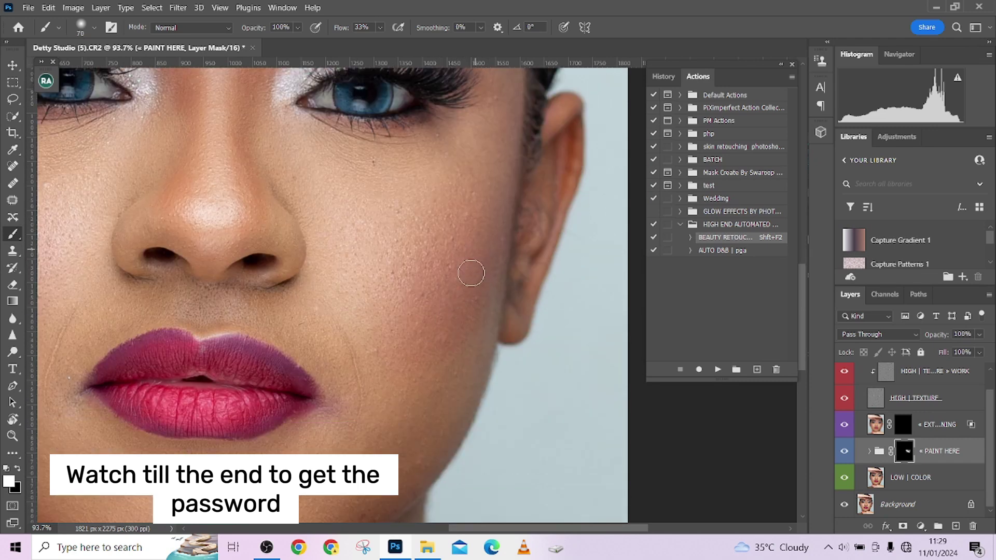
key(bracketright)
key(bracketright)
key(bracketright)
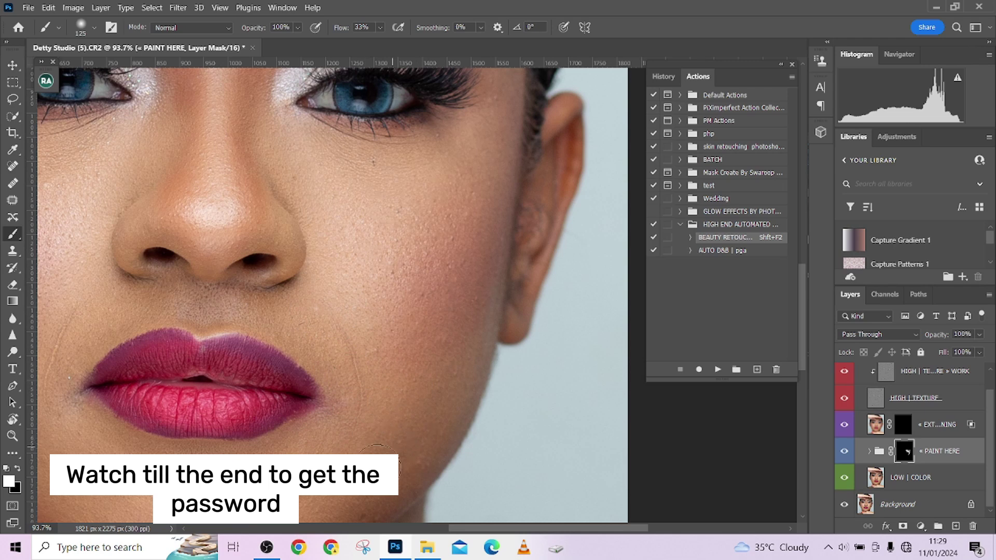
Step: Raise the brush flow to 100% and paint the mask over the lower cheek beside the image's right mouth corner
key(bracketleft)
key(bracketleft)
key(space)
drag(334, 26, 369, 25)
mouse_move(433, 373)
mouse_down()
mouse_move(468, 195)
mouse_move(430, 325)
mouse_move(365, 360)
mouse_up()
drag(371, 444, 477, 83)
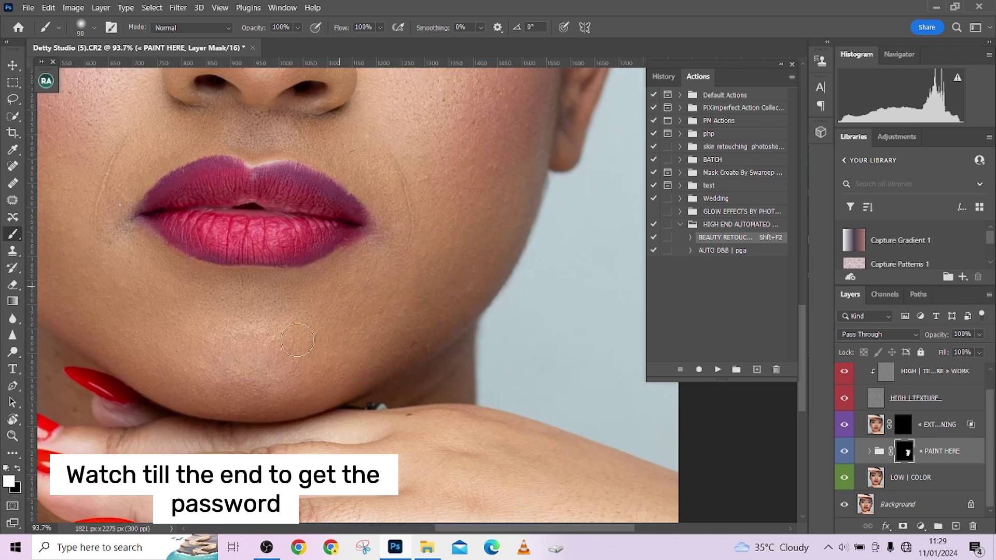
Step: Enlarge the brush to 175 px and paint the PAINT HERE mask over the chin and lower jaw
key(bracketright)
key(bracketright)
key(bracketright)
key(bracketright)
key(space)
drag(208, 363, 400, 409)
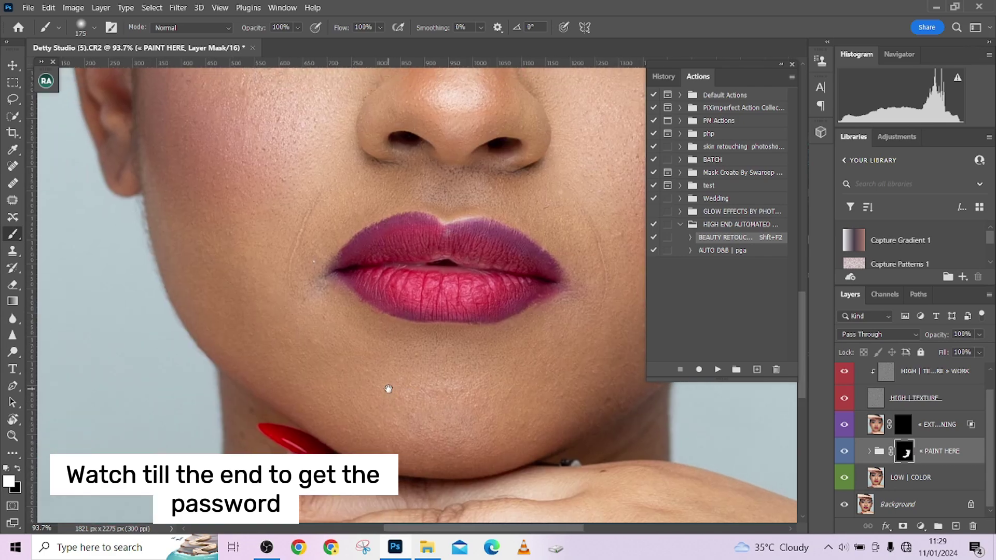
Step: Paint the PAINT HERE mask over the jaw, cheek and under-eye skin on the image's left, reducing the brush to 90 px
drag(253, 204, 239, 368)
key(bracketleft)
key(bracketleft)
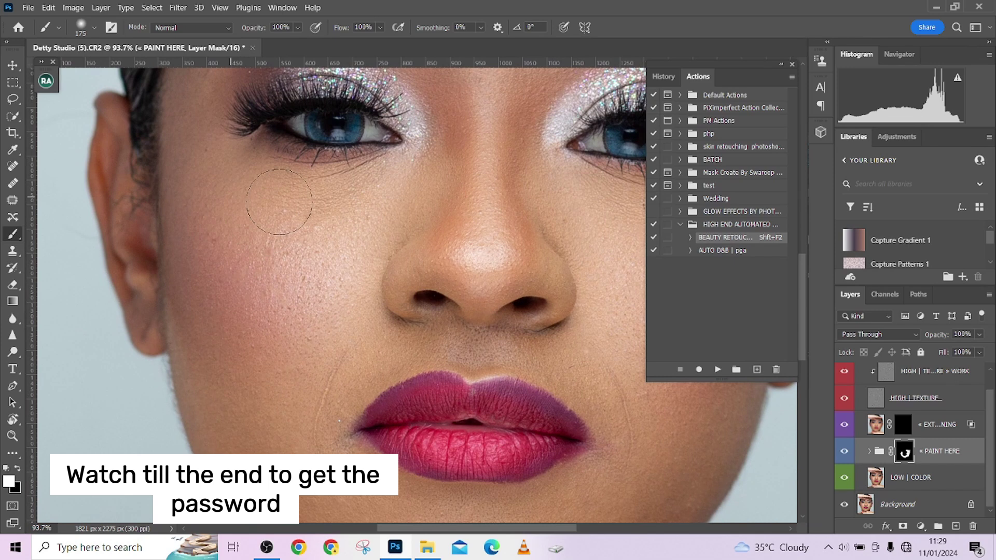
key(space)
drag(281, 190, 281, 251)
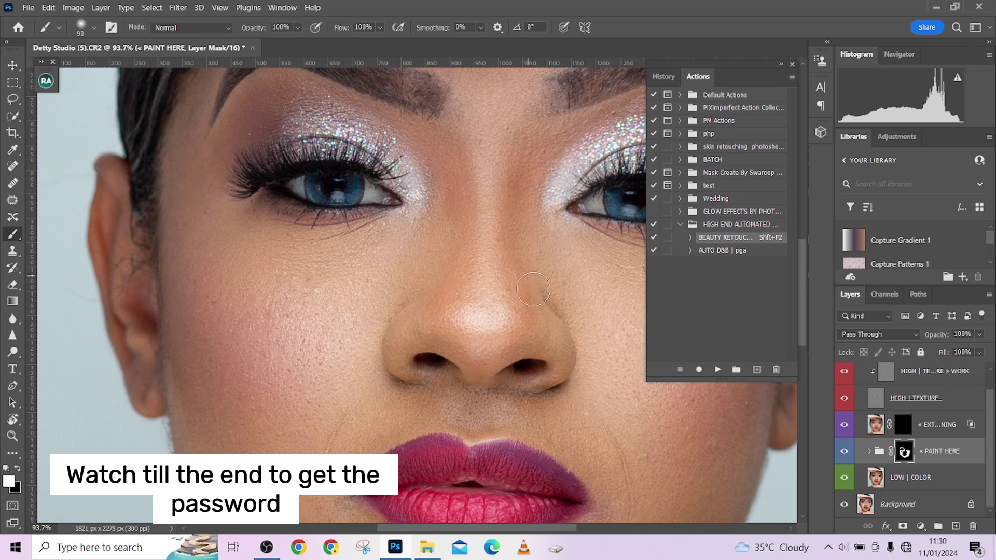
Step: Paint the PAINT HERE mask over the nose and its bridge between the eyes, using a brush as small as 50 px
mouse_move(530, 317)
mouse_down()
mouse_move(362, 347)
mouse_move(375, 392)
mouse_up()
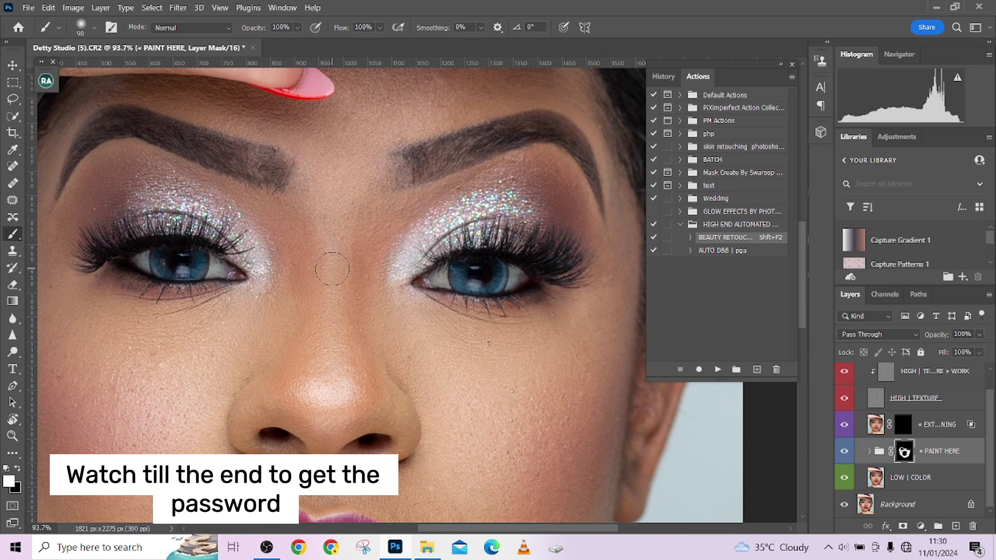
key(bracketleft)
key(bracketleft)
key(bracketleft)
key(bracketleft)
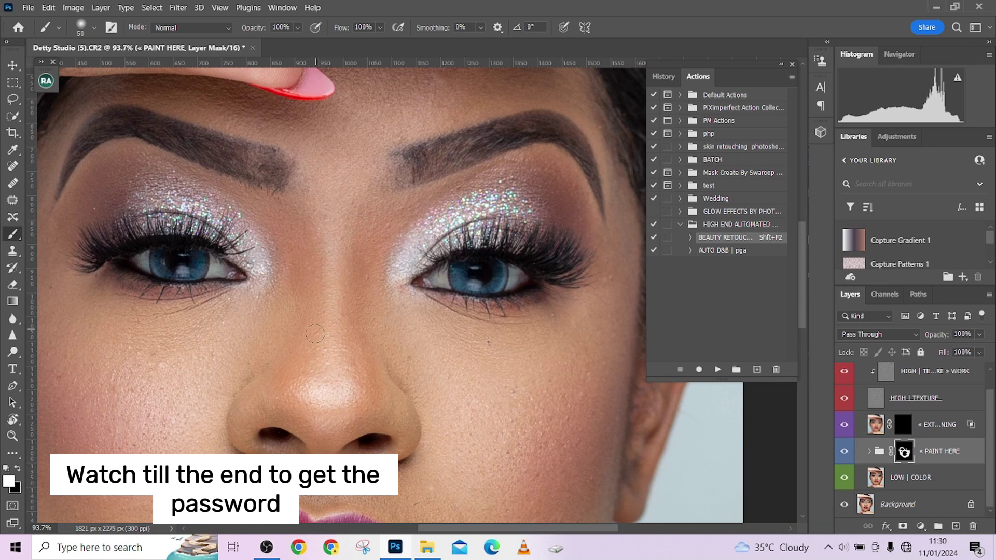
key(bracketright)
key(bracketright)
Step: Paint the PAINT HERE mask over the forehead between the raised hand and the eyebrows, adapting the brush size to the gaps
scroll(369, 203, up, 4)
key(bracketright)
key(bracketright)
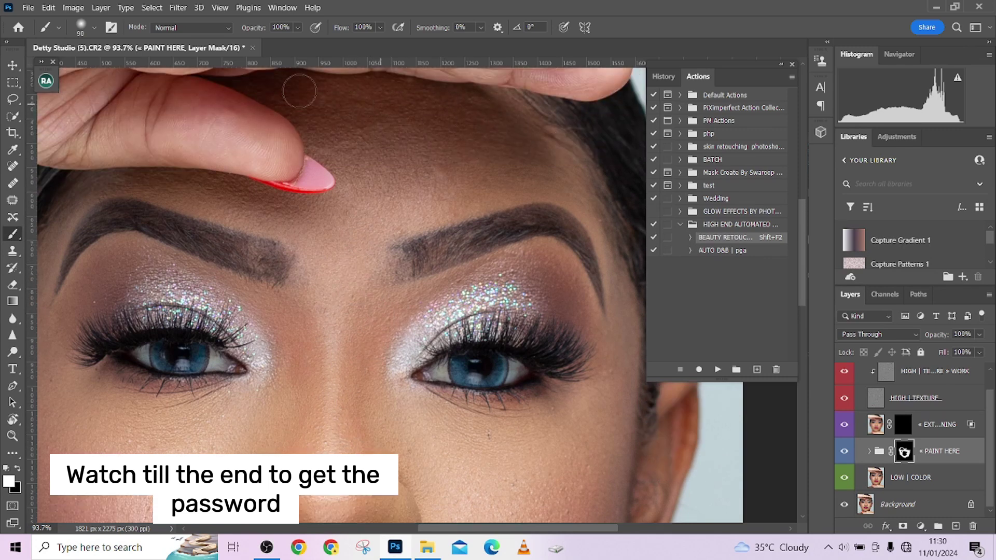
key(bracketright)
key(bracketright)
key(bracketright)
key(bracketleft)
key(bracketleft)
key(bracketright)
key(bracketright)
key(bracketright)
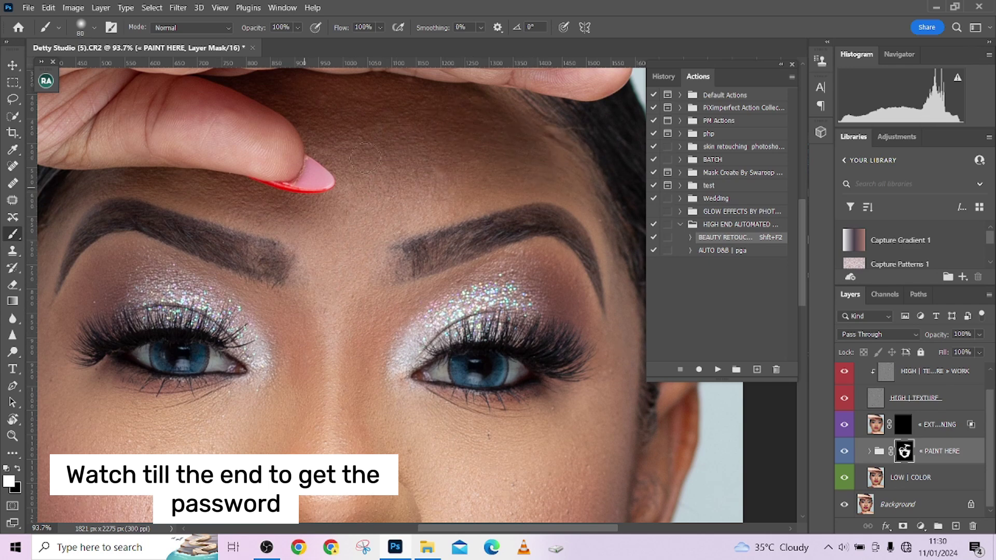
Step: Fill in missed skin areas around the lower face on the PAINT HERE mask with a brush around 125 px
scroll(435, 253, down, 5)
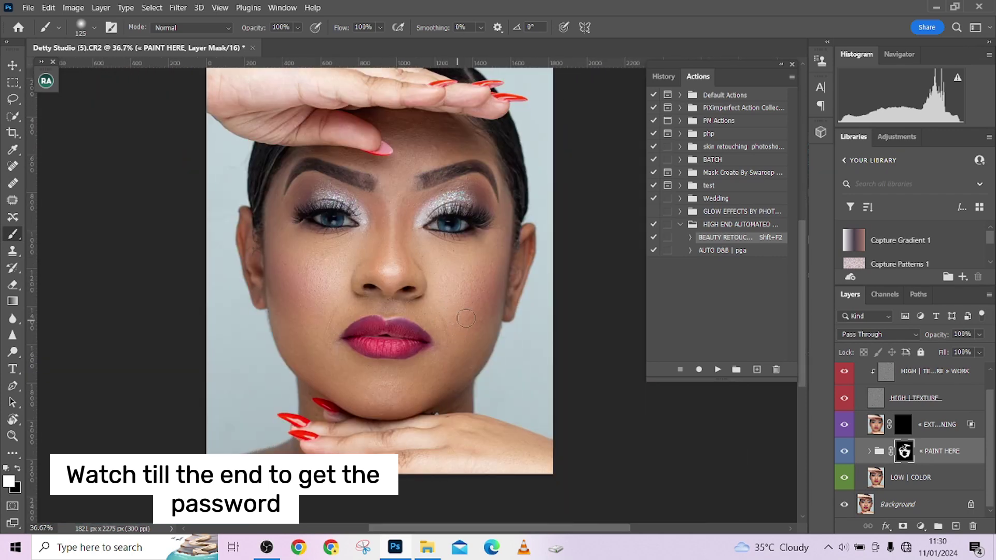
scroll(458, 357, up, 2)
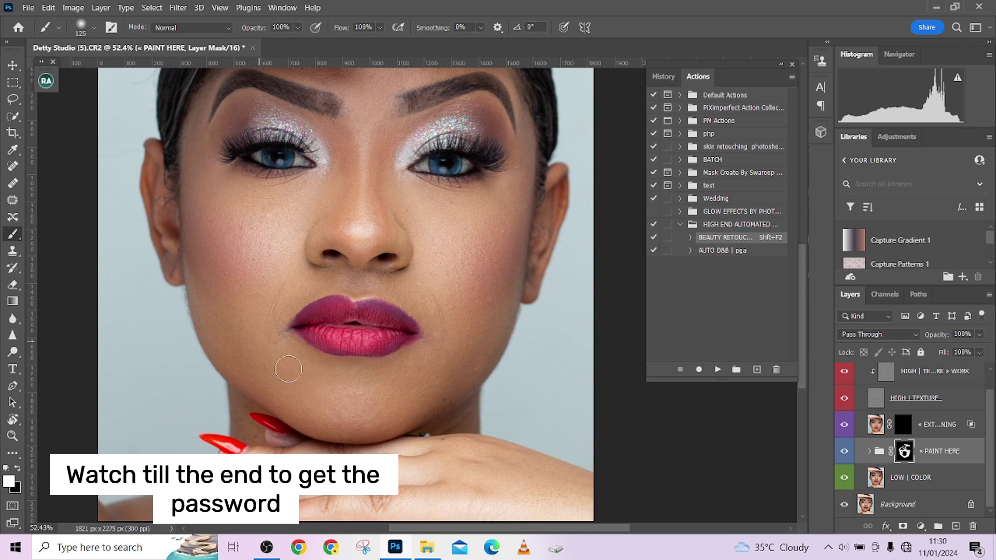
key(bracketleft)
key(bracketright)
key(bracketright)
Step: Paint the PAINT HERE mask over the back and fingers of the hand beneath the chin, varying the brush size
scroll(457, 342, down, 4)
scroll(457, 343, right, 2)
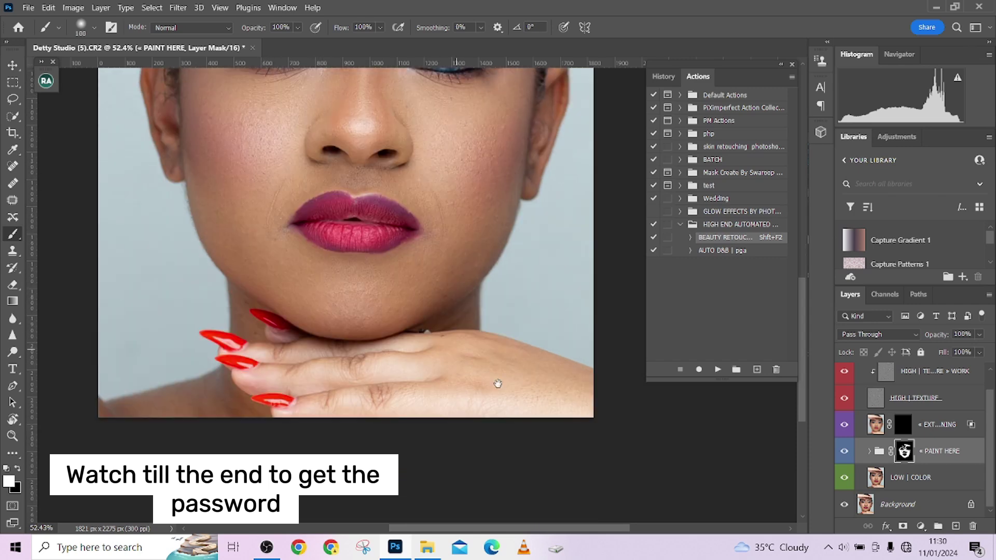
key(bracketright)
key(bracketright)
key(bracketright)
key(bracketright)
key(bracketleft)
key(bracketleft)
key(bracketleft)
key(bracketleft)
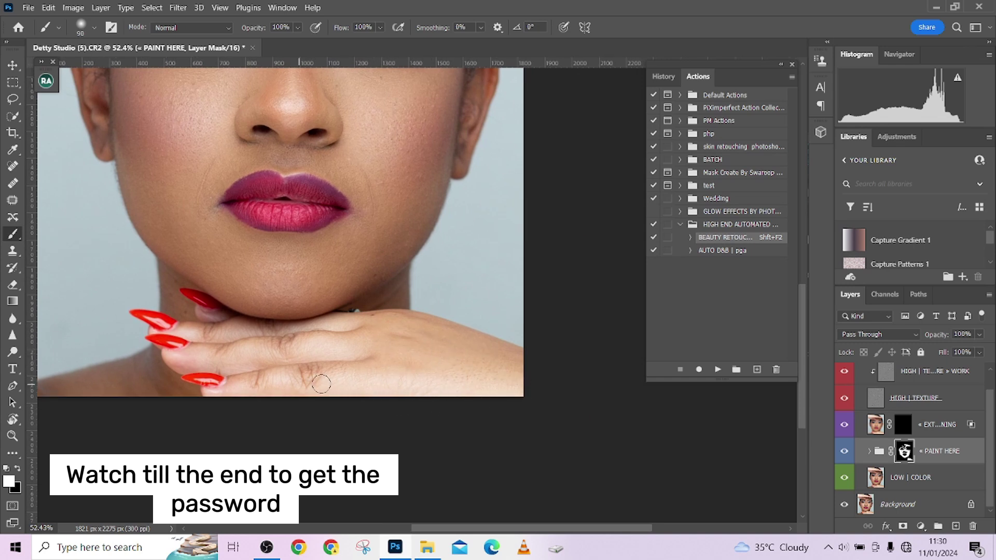
Step: Paint the PAINT HERE mask over the shoulder skin at the image's lower left with a 100 px brush
scroll(361, 401, left, 3)
scroll(361, 401, down, 1)
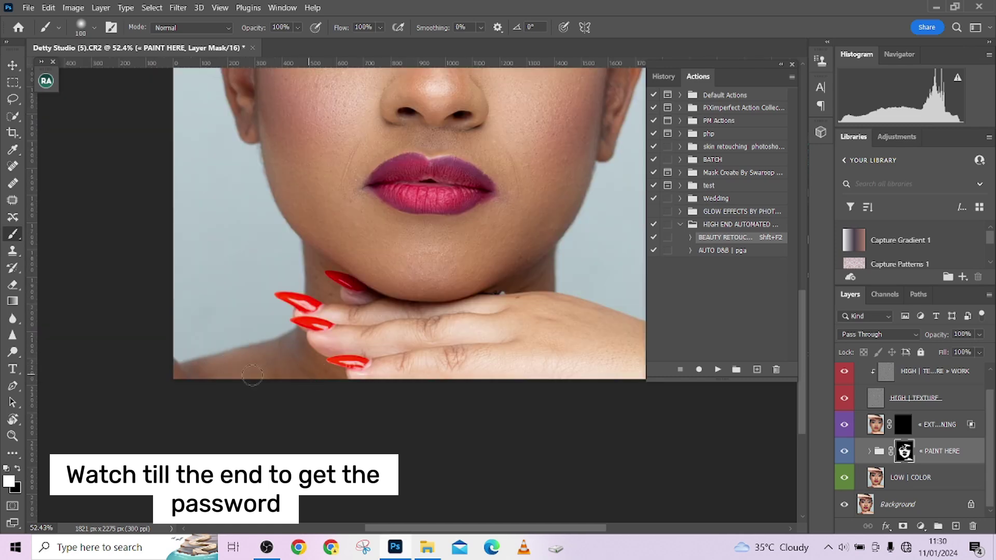
key(x)
key(x)
Step: Paint the PAINT HERE mask over the raised hand above the forehead, using a brush of up to 200 px
drag(312, 395, 297, 496)
key(bracketright)
key(bracketright)
key(bracketright)
key(bracketright)
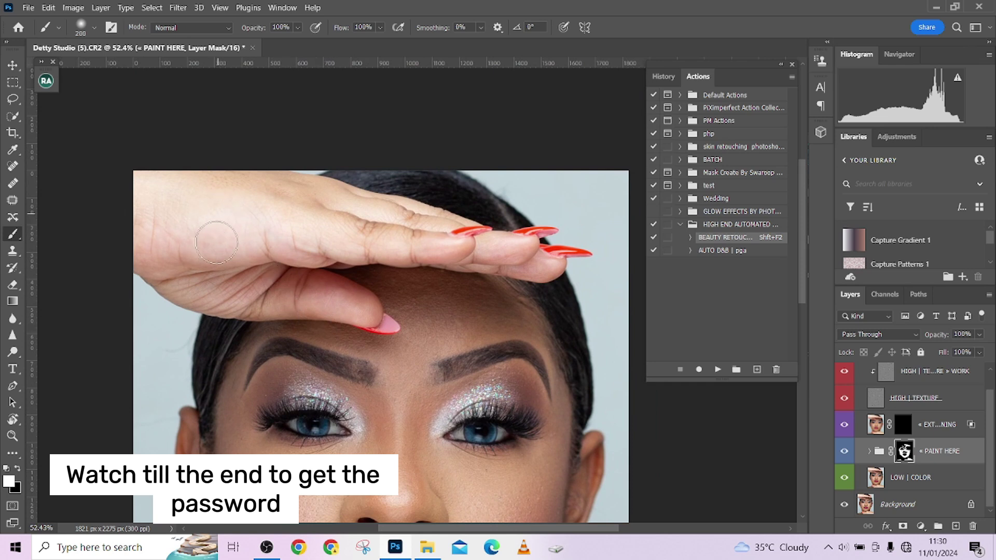
key(bracketleft)
Step: Copy the painted PAINT HERE mask onto the EXTRA SMOOTHENING layer, replacing its black mask
click(913, 431)
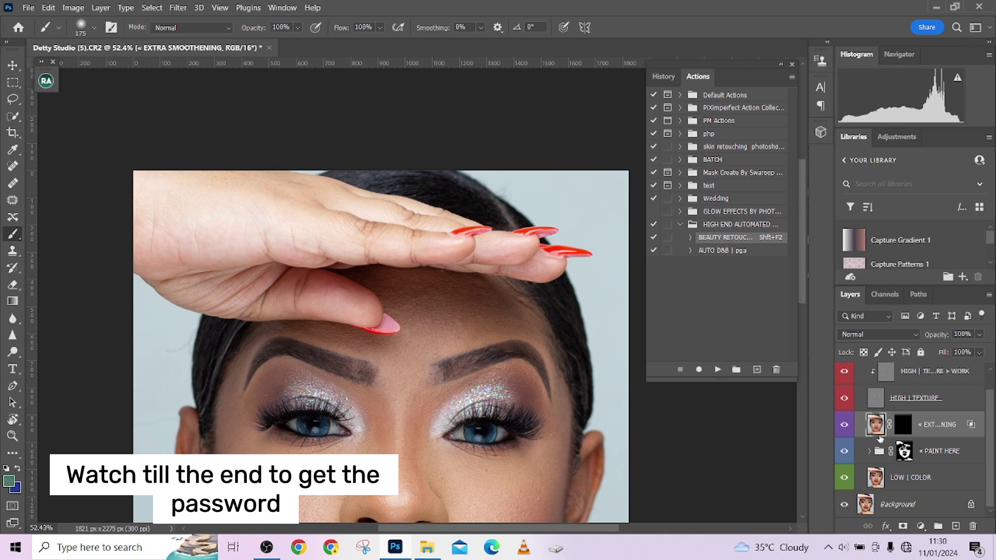
scroll(455, 333, down, 4)
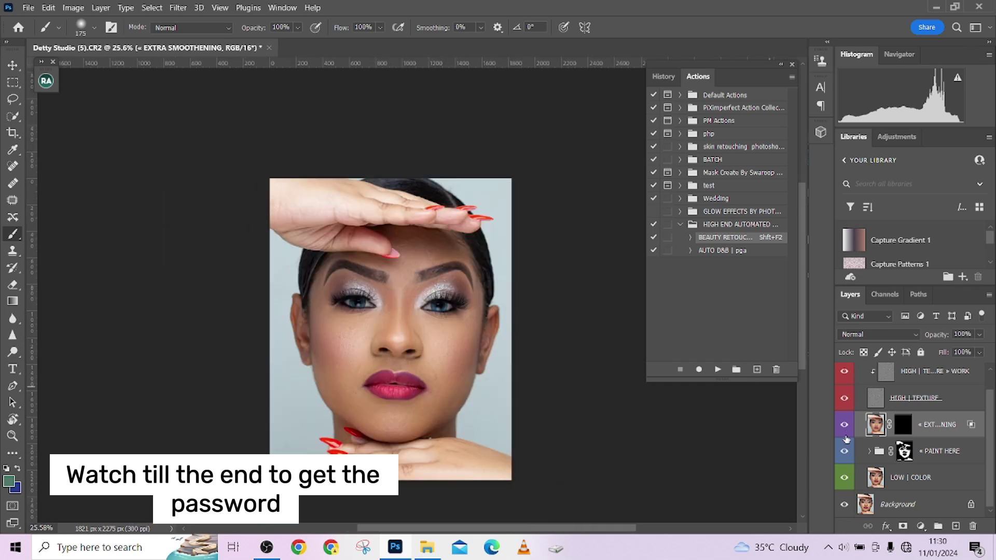
drag(905, 455, 908, 426)
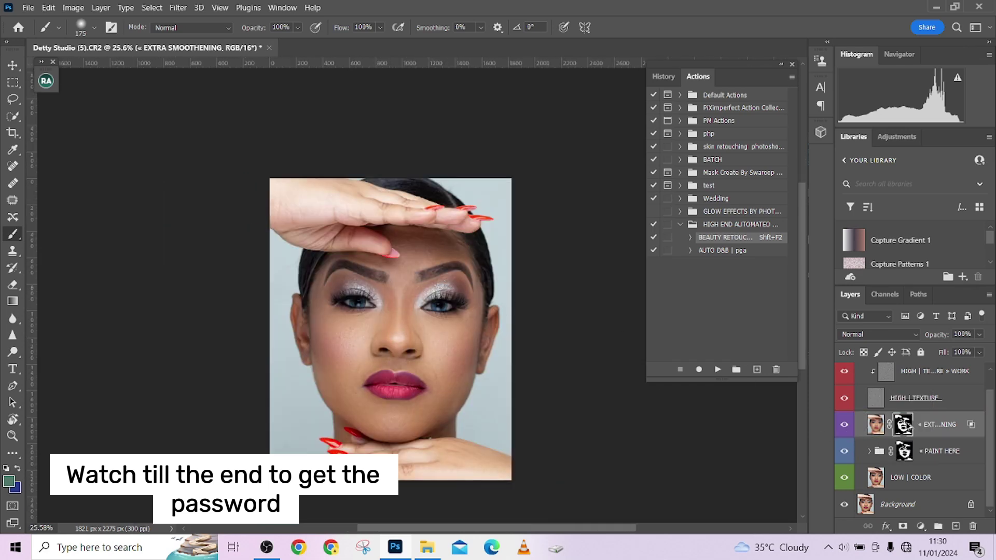
Step: Prepare a black brush with 51% flow for painting on the EXTRA SMOOTHENING mask
scroll(485, 217, up, 4)
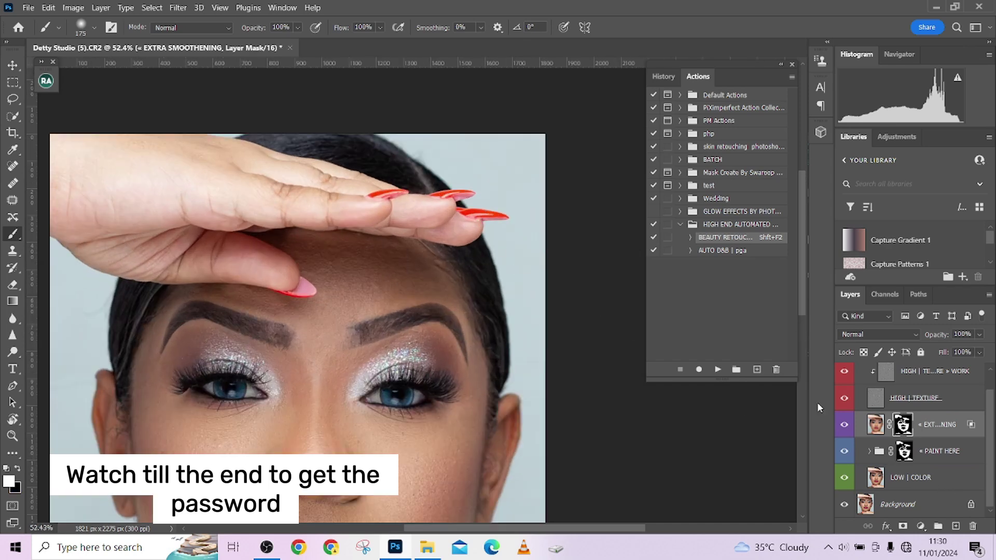
key(x)
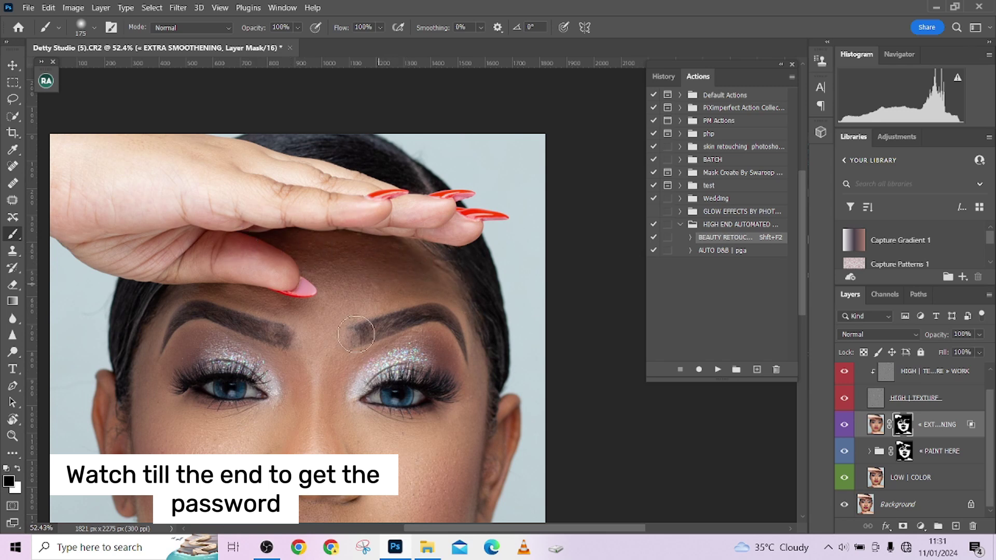
scroll(353, 333, down, 3)
drag(341, 28, 310, 39)
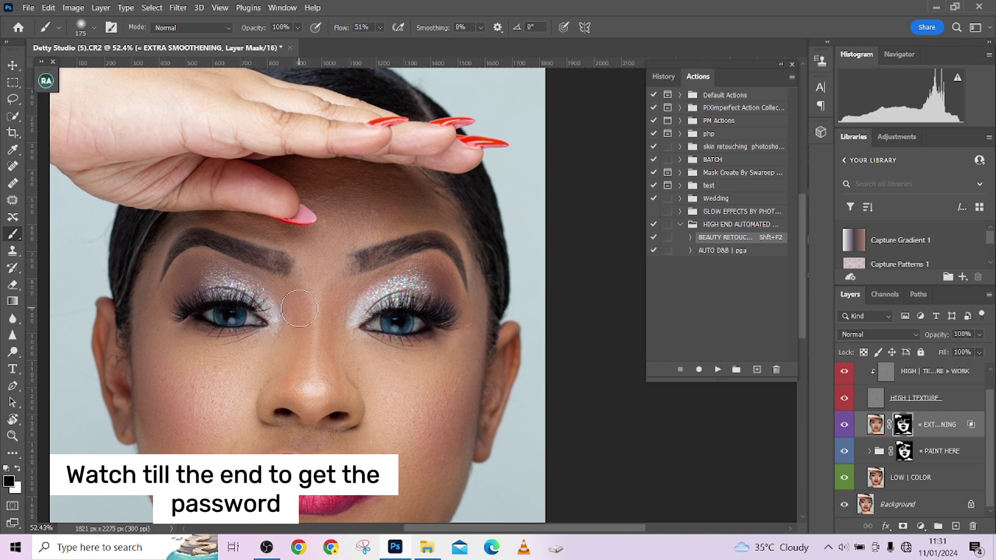
scroll(370, 346, down, 3)
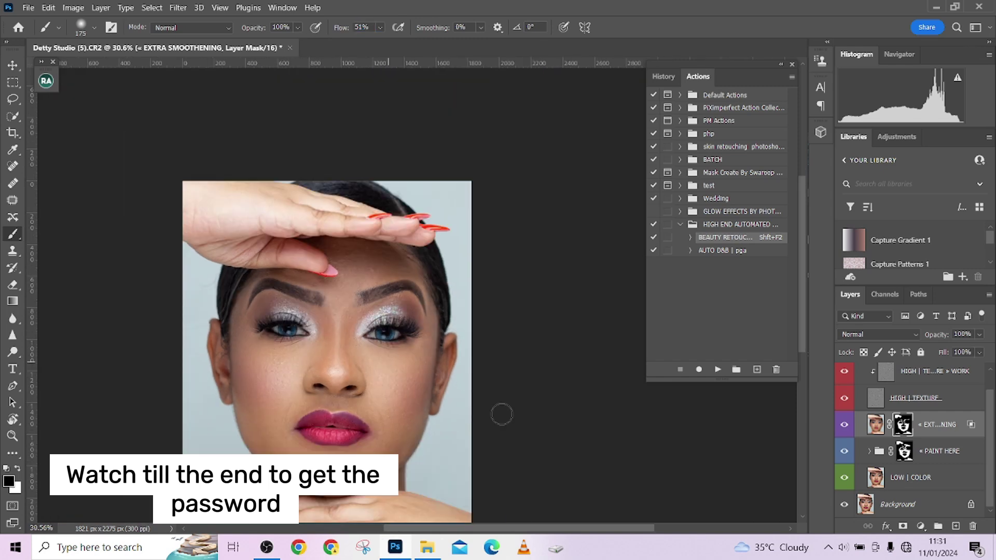
scroll(482, 410, up, 2)
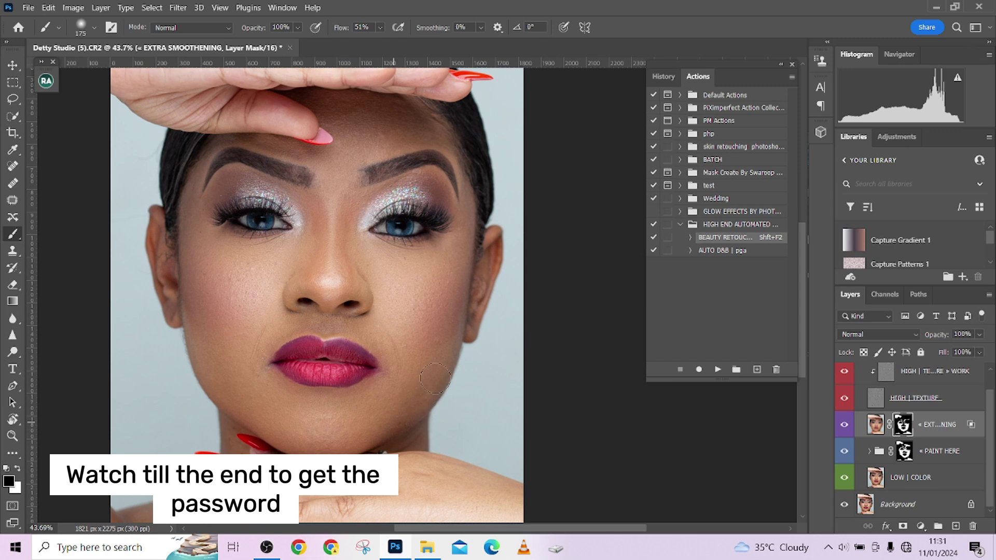
Step: Set the EXTRA SMOOTHENING layer's opacity to 75%
click(980, 334)
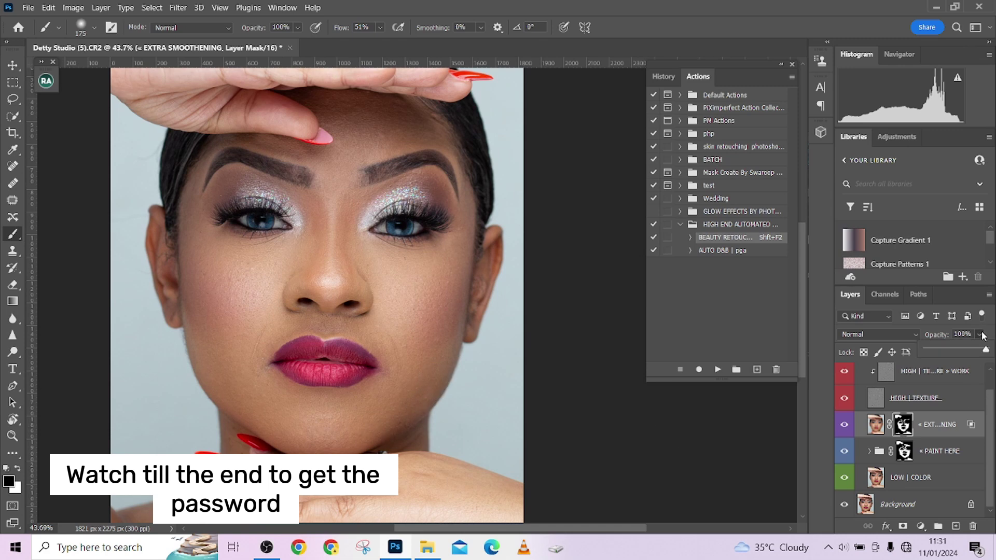
drag(977, 348, 975, 351)
scroll(867, 374, up, 1)
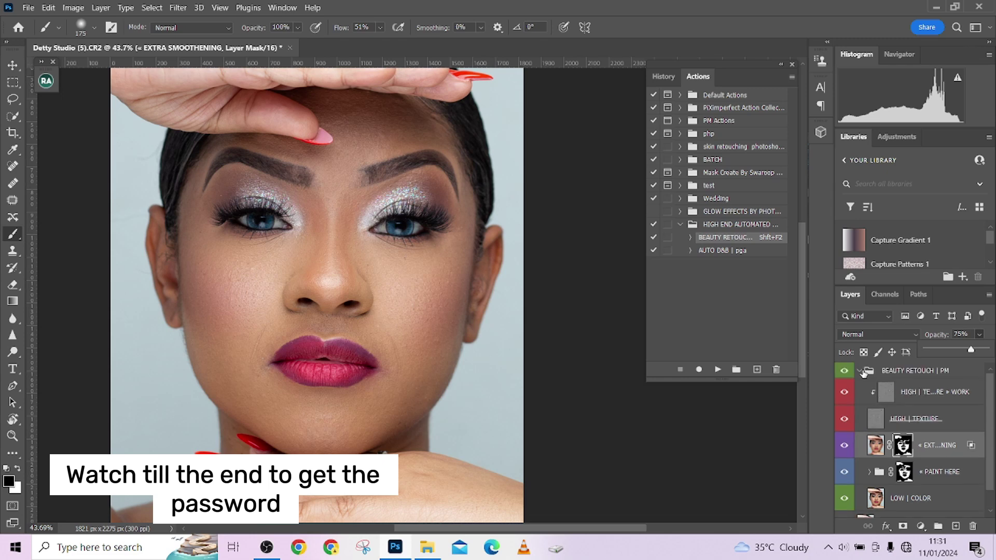
Step: Compare the portrait with the BEAUTY RETOUCH group hidden and shown to examine the skin smoothing
click(862, 373)
click(845, 372)
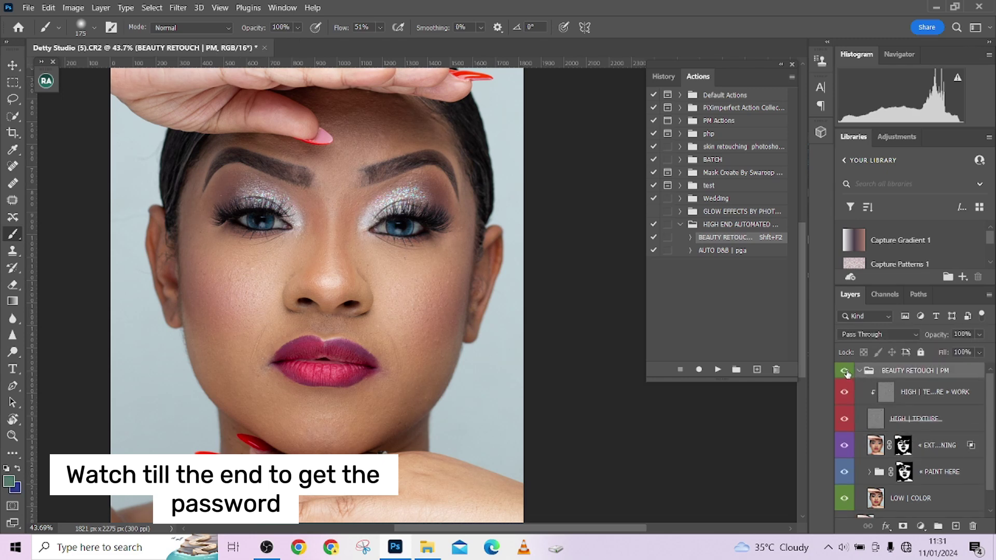
click(845, 372)
click(844, 372)
click(903, 445)
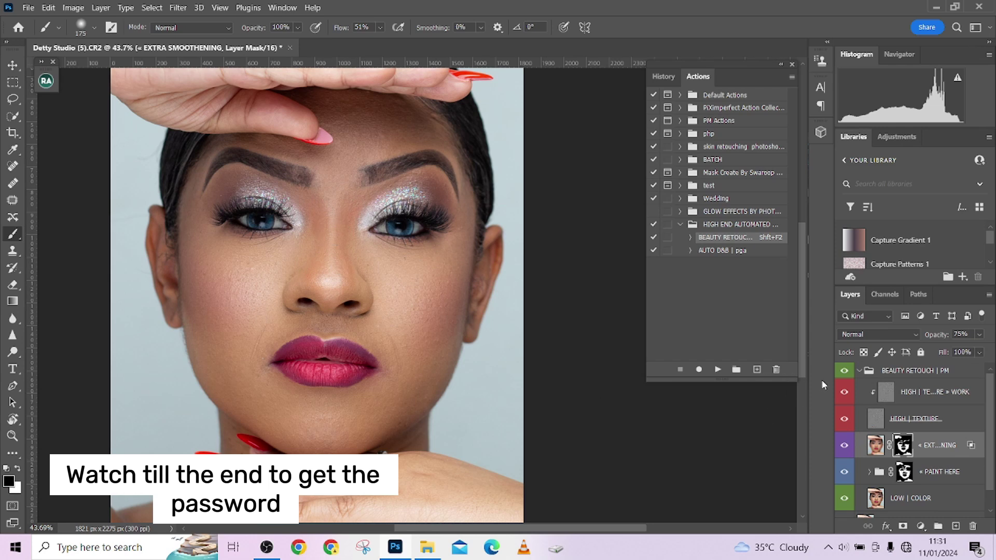
click(845, 372)
click(845, 371)
Step: Expand the PAINT HERE group and compare its BLENDING, SOFTENING and SMOOTHENING layers hidden and shown
click(905, 472)
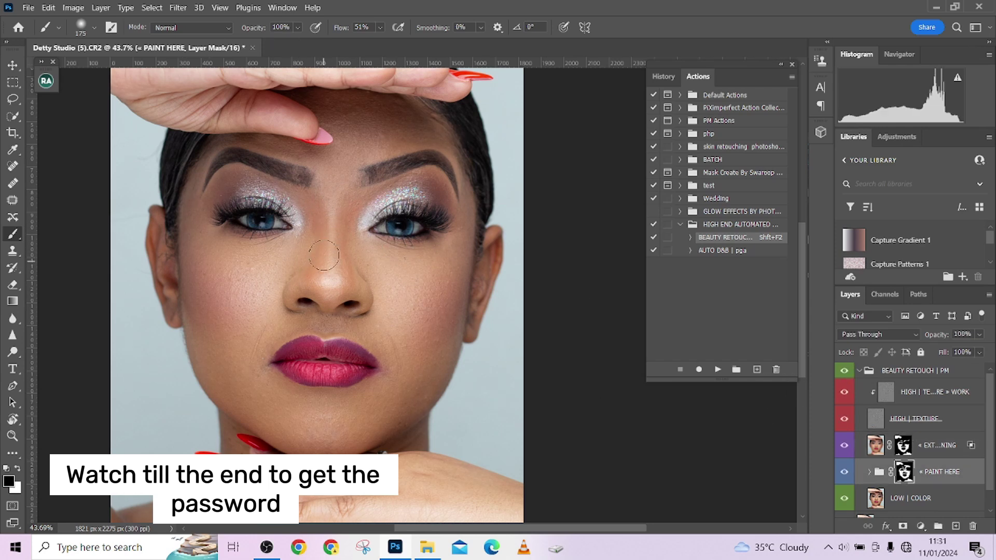
scroll(330, 310, down, 3)
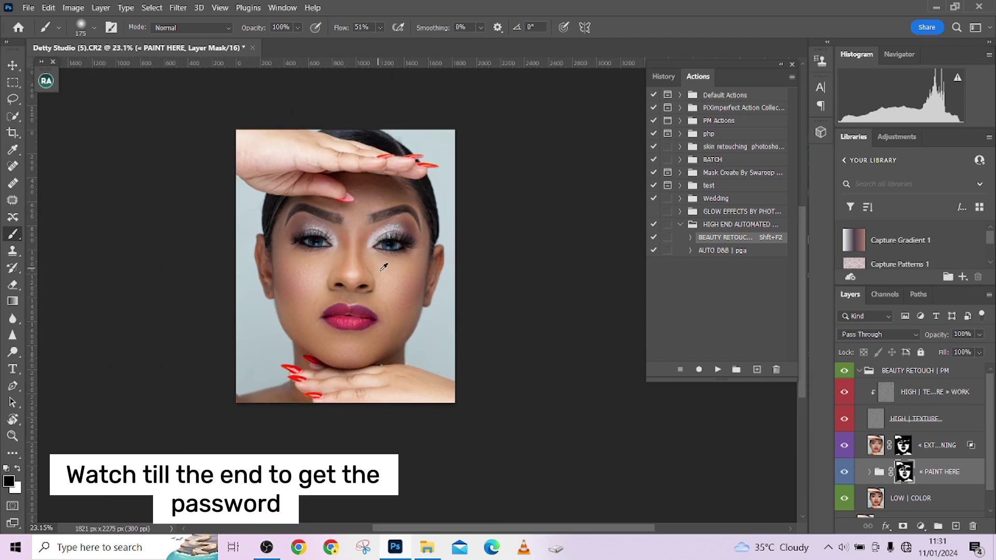
scroll(327, 229, up, 3)
key(x)
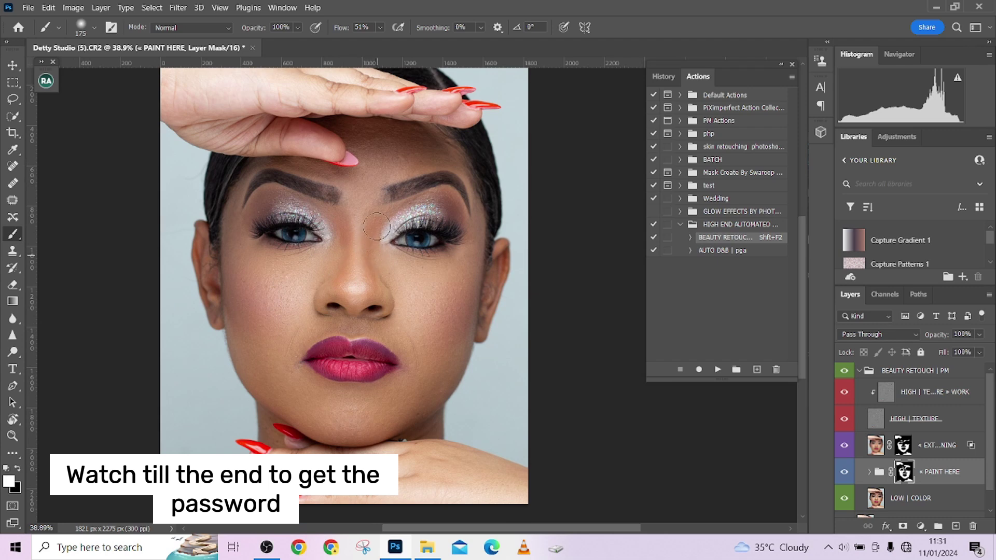
scroll(905, 454, down, 1)
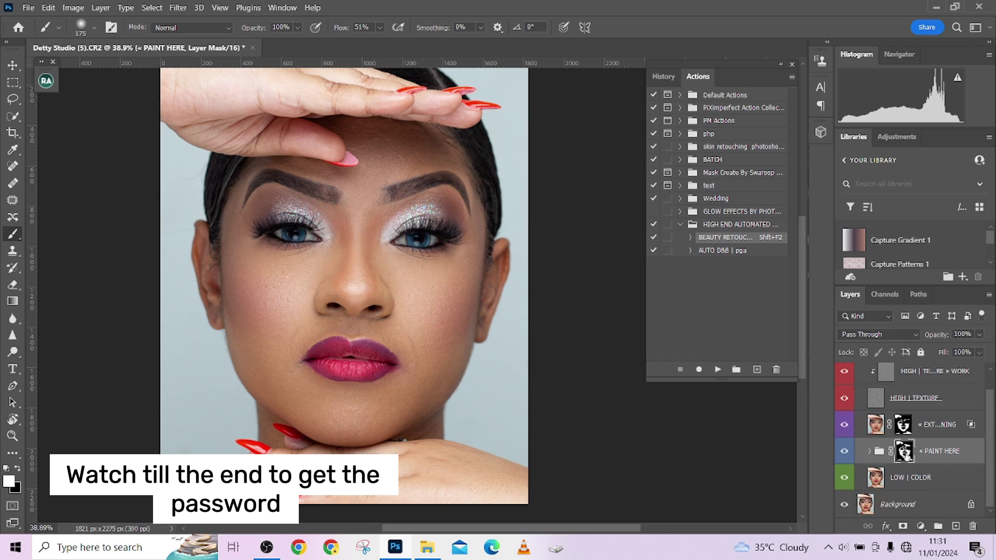
click(871, 452)
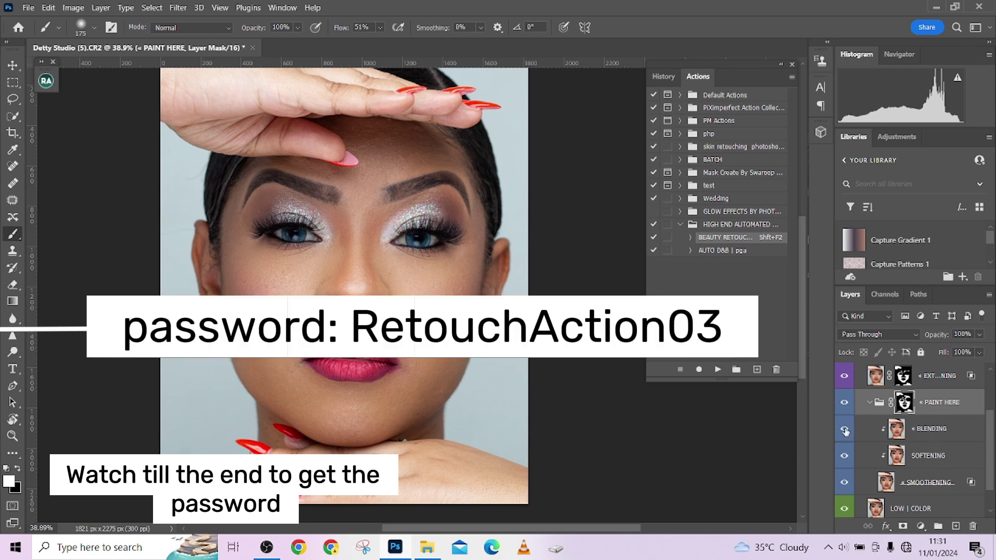
click(845, 456)
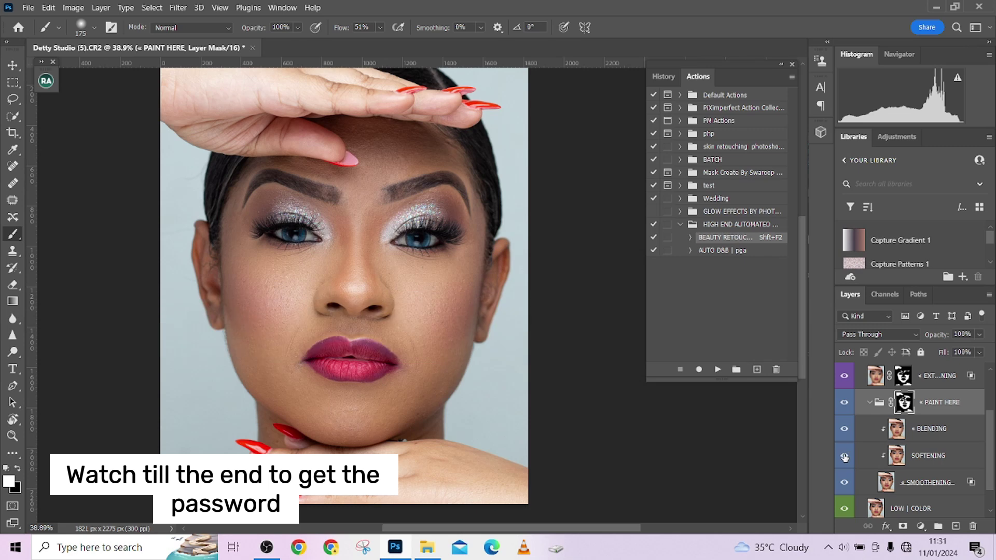
click(963, 433)
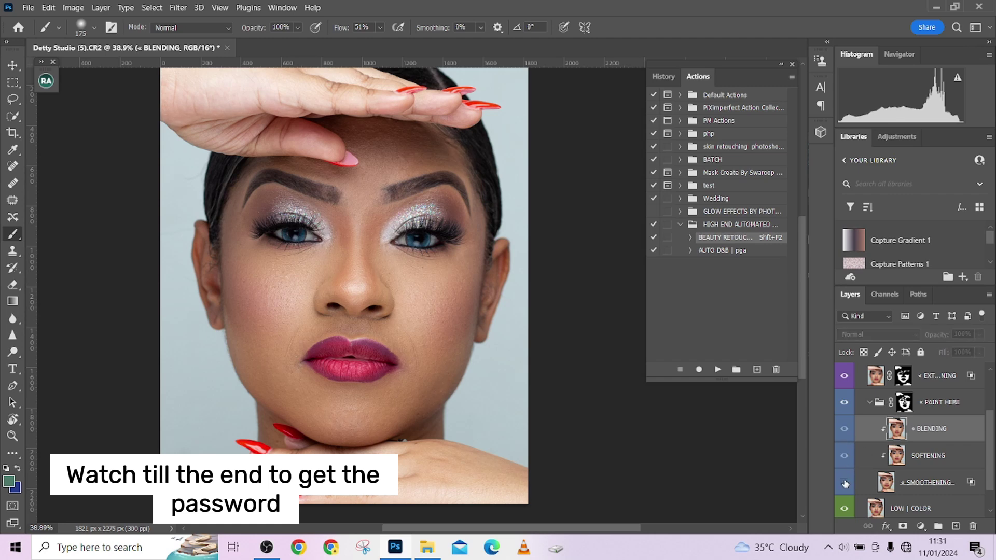
Step: Adjust the opacity of the SMOOTHENING layer inside PAINT HERE and collapse the group
click(913, 490)
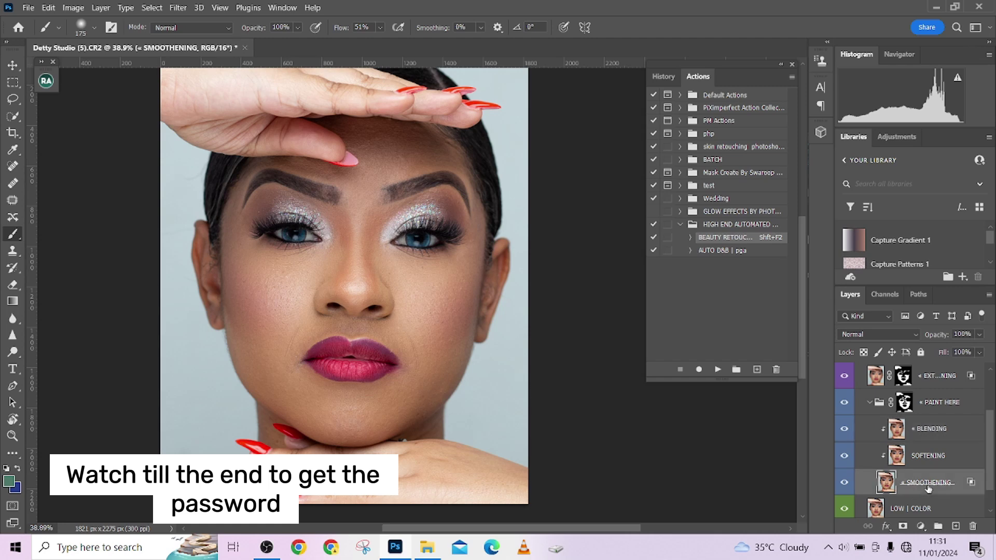
click(979, 334)
drag(977, 353, 970, 352)
click(940, 400)
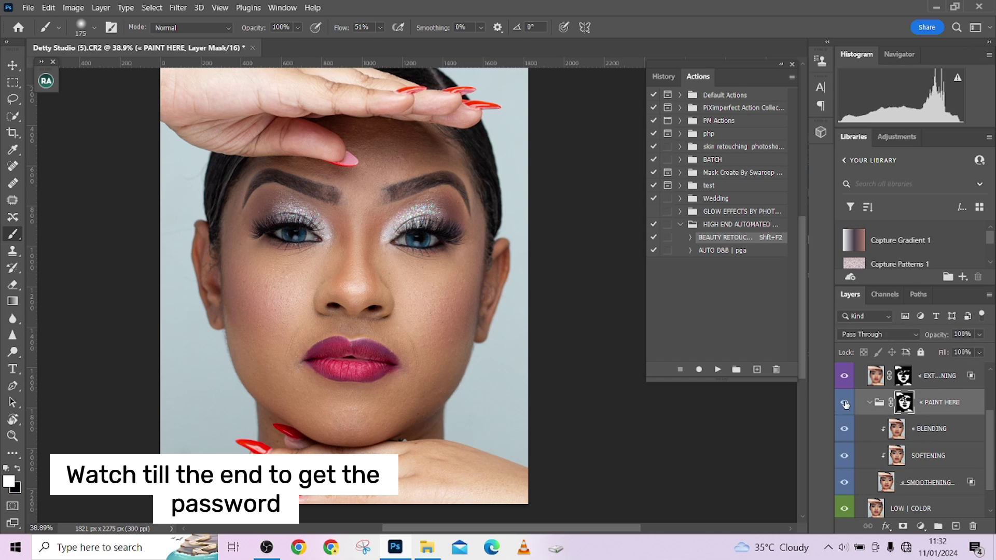
click(872, 403)
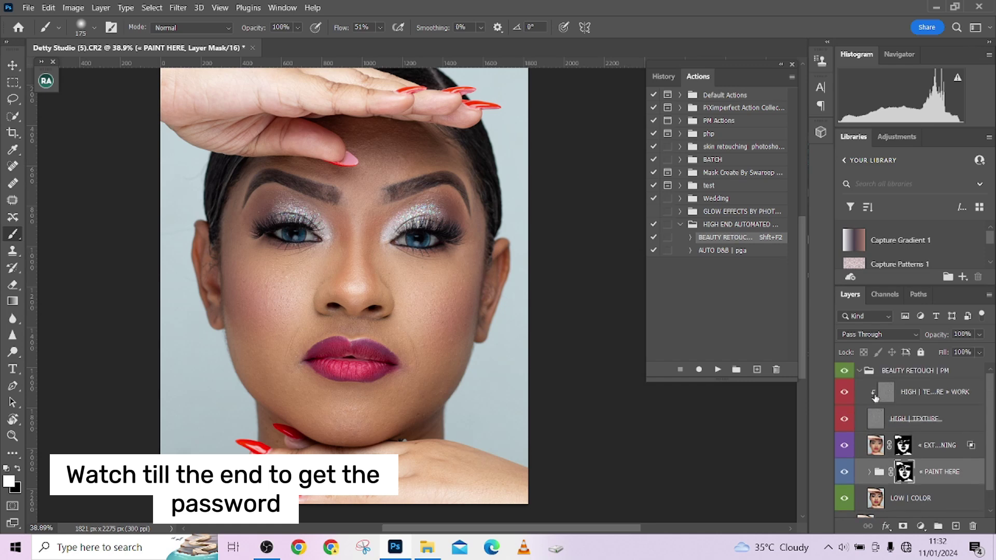
Step: Switch the whole BEAUTY RETOUCH group off and on repeatedly to review the retouch before and after
click(864, 374)
click(845, 372)
click(845, 372)
click(844, 371)
click(844, 371)
click(844, 372)
click(845, 371)
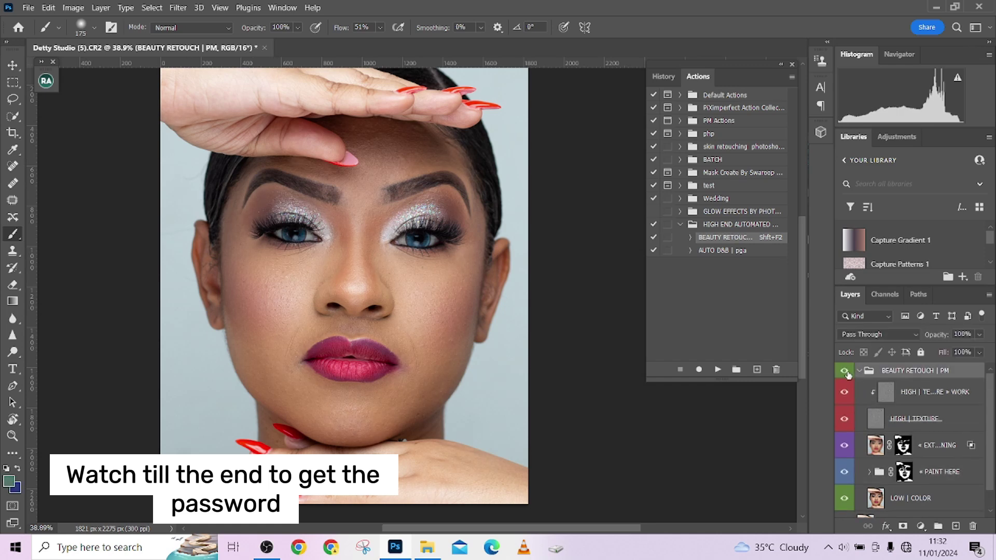
Step: Paint black on the EXTRA SMOOTHENING mask around the edge of the lips with a 97 px brush
click(903, 445)
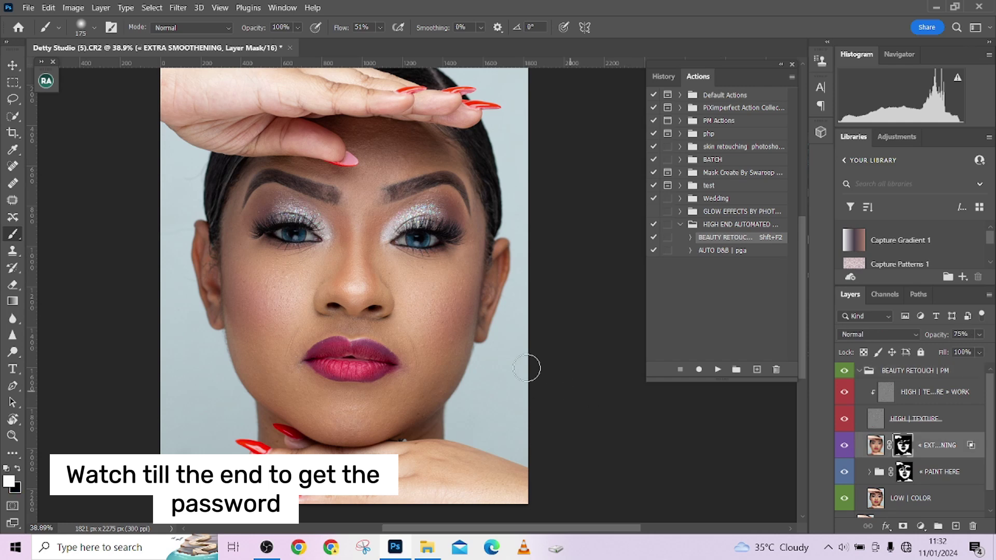
scroll(540, 384, up, 3)
key(d)
drag(304, 356, 287, 353)
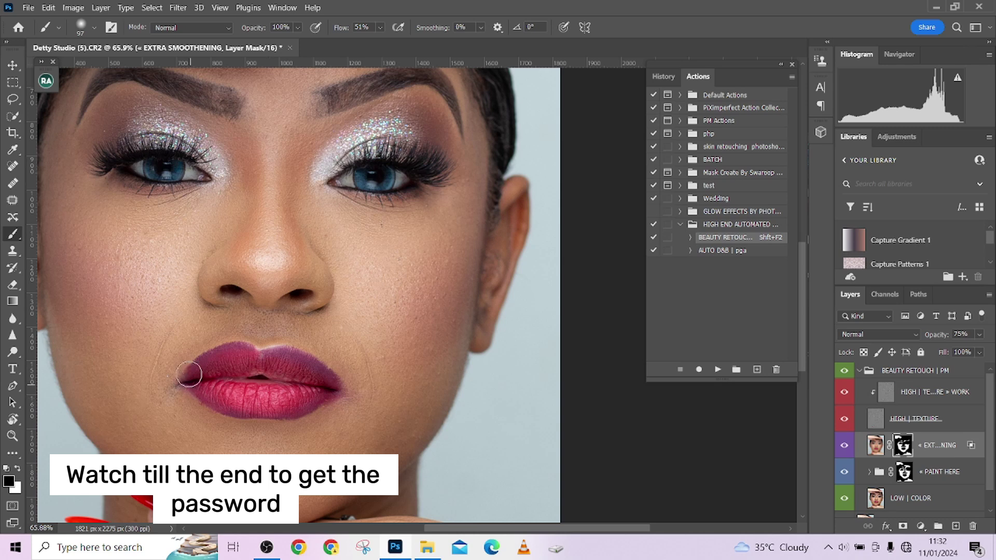
scroll(328, 351, down, 5)
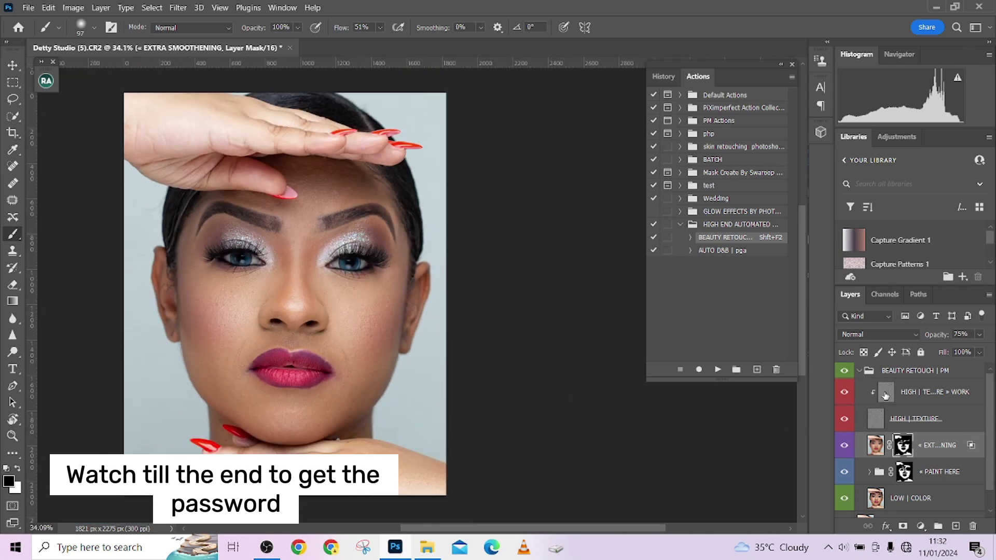
Step: Check the BEAUTY RETOUCH group's overall effect on the full portrait, collapsing and reopening the group
click(859, 371)
click(845, 373)
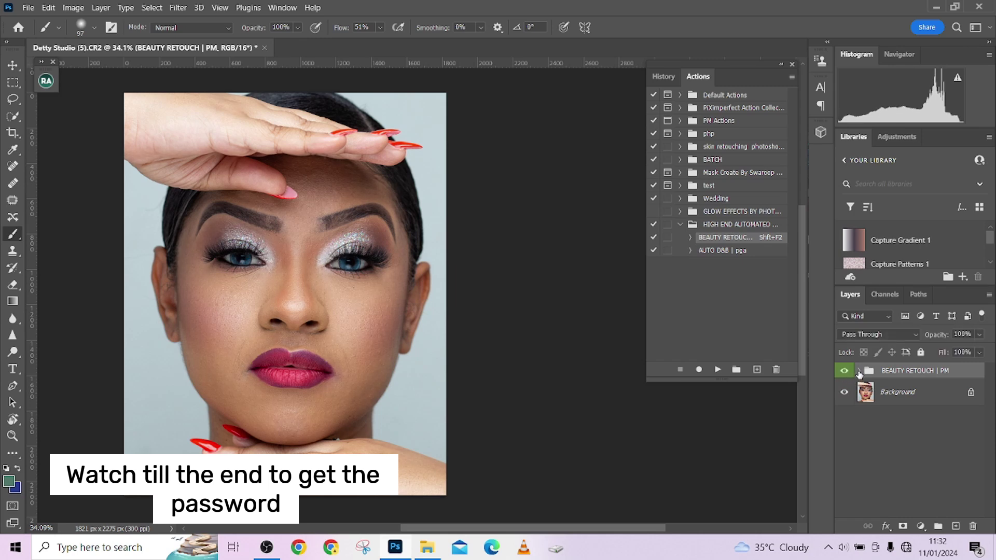
click(859, 371)
Step: Set up the Clone Stamp with a 17 px brush and make HIGH | TEXTURE » WORK the active layer
click(902, 417)
key(s)
scroll(328, 369, up, 2)
scroll(328, 369, up, 1)
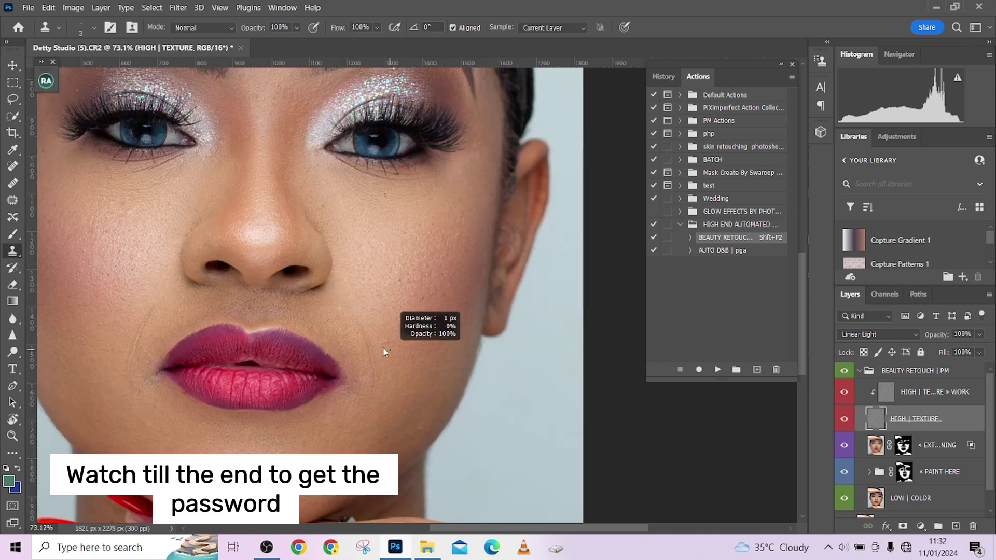
scroll(389, 361, up, 2)
drag(389, 361, 395, 364)
alt+click(395, 364)
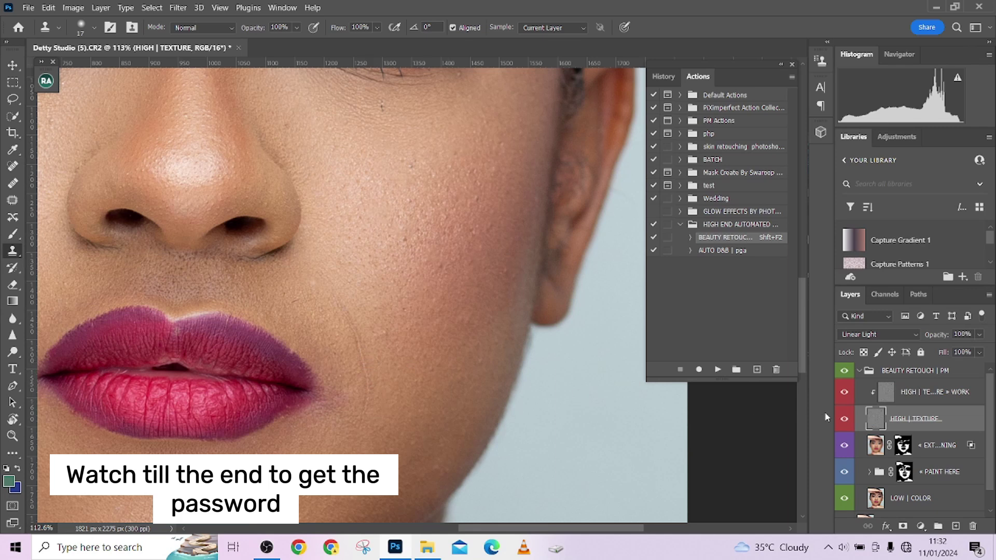
click(915, 391)
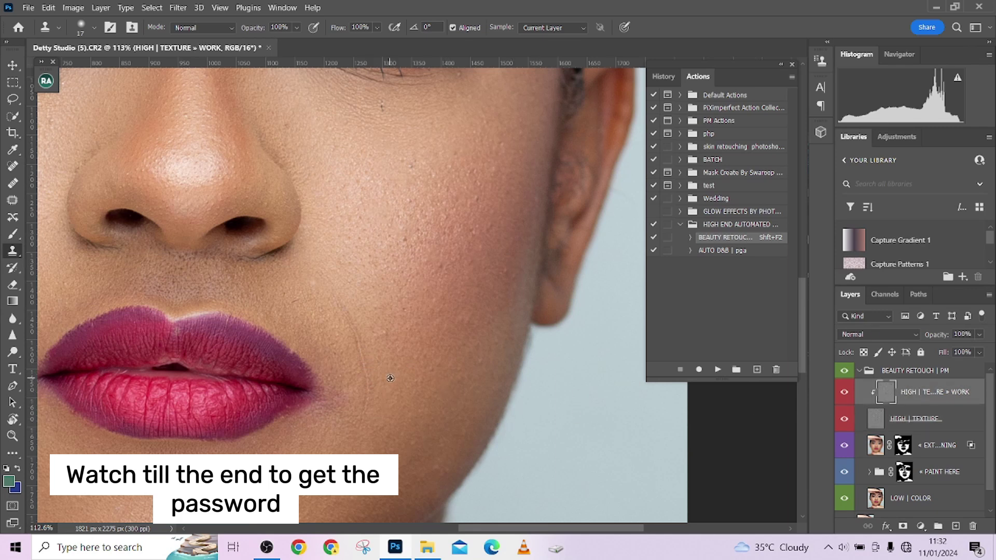
Step: Clone clean skin texture over the fine crease beside the mouth corner on the image's right
click(365, 395)
mouse_move(361, 370)
mouse_down()
mouse_move(334, 303)
mouse_move(343, 299)
mouse_move(361, 358)
mouse_move(370, 340)
mouse_up()
alt+click(366, 360)
Step: Clone sampled skin texture over blemishes on the outer cheek near the ear on the image's right
drag(402, 307, 325, 372)
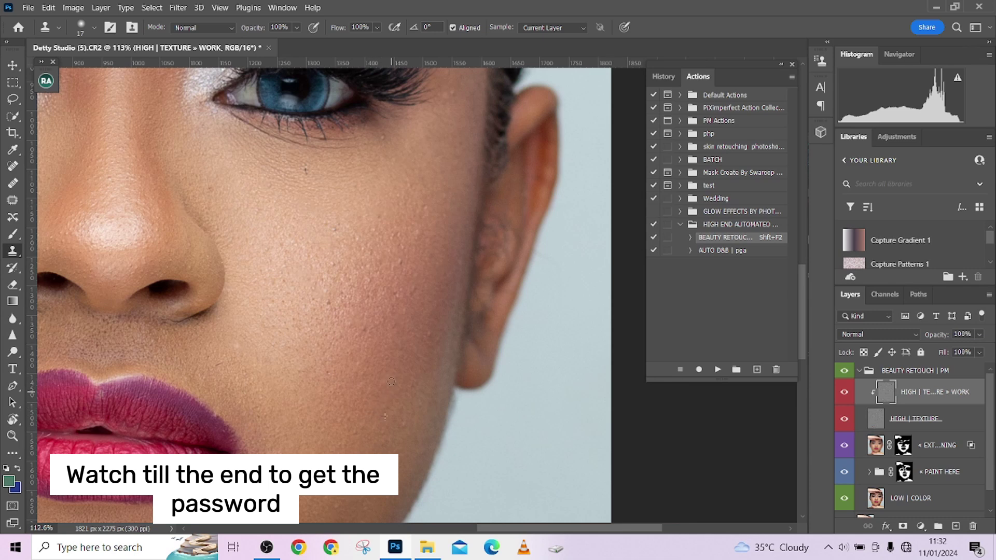
alt+click(410, 361)
click(431, 330)
alt+click(413, 351)
drag(434, 321, 435, 341)
Step: Clone clean texture over the creases and marks around the mouth corner on the image's left
drag(284, 365, 547, 366)
drag(235, 370, 363, 328)
mouse_move(257, 315)
mouse_down()
mouse_move(221, 414)
mouse_move(209, 397)
mouse_move(236, 365)
mouse_move(250, 391)
mouse_move(255, 361)
mouse_move(238, 385)
mouse_move(225, 366)
mouse_up()
alt+click(253, 335)
drag(229, 403, 228, 422)
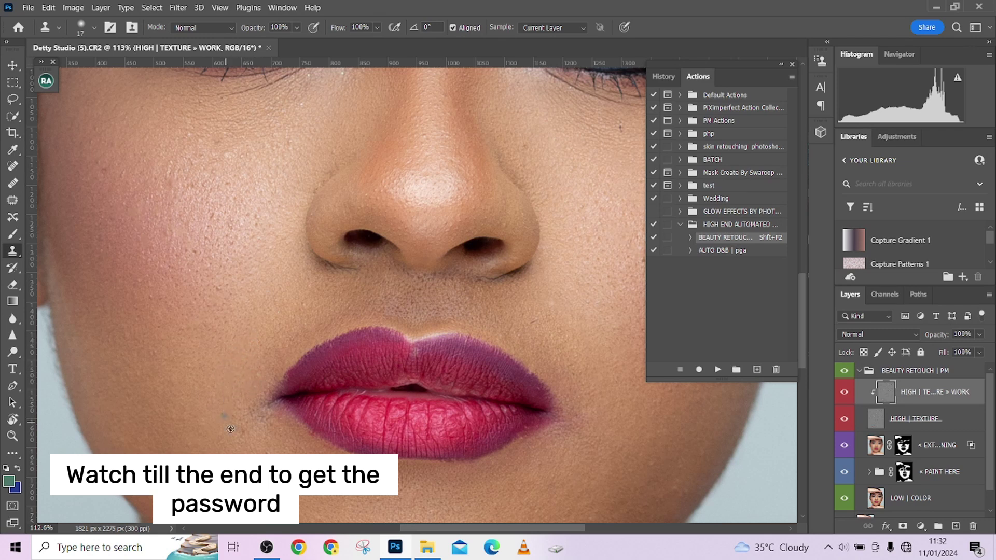
alt+click(228, 443)
drag(278, 428, 278, 397)
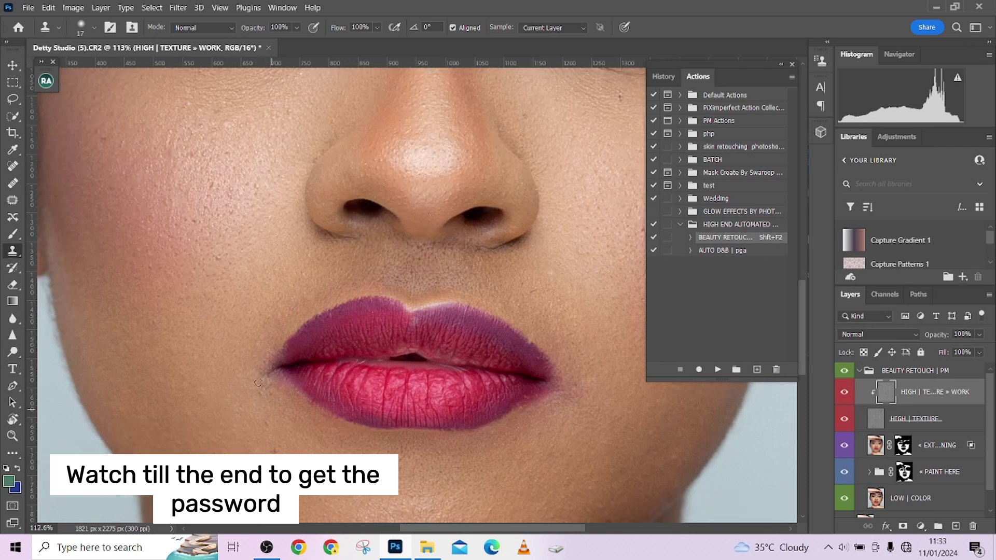
alt+click(255, 331)
drag(263, 330, 260, 347)
Step: Clone the rough texture away at the lip corner on the image's right
mouse_move(556, 402)
mouse_down()
mouse_move(555, 394)
mouse_move(541, 401)
mouse_up()
drag(586, 396, 592, 394)
scroll(284, 386, down, 3)
scroll(576, 452, up, 2)
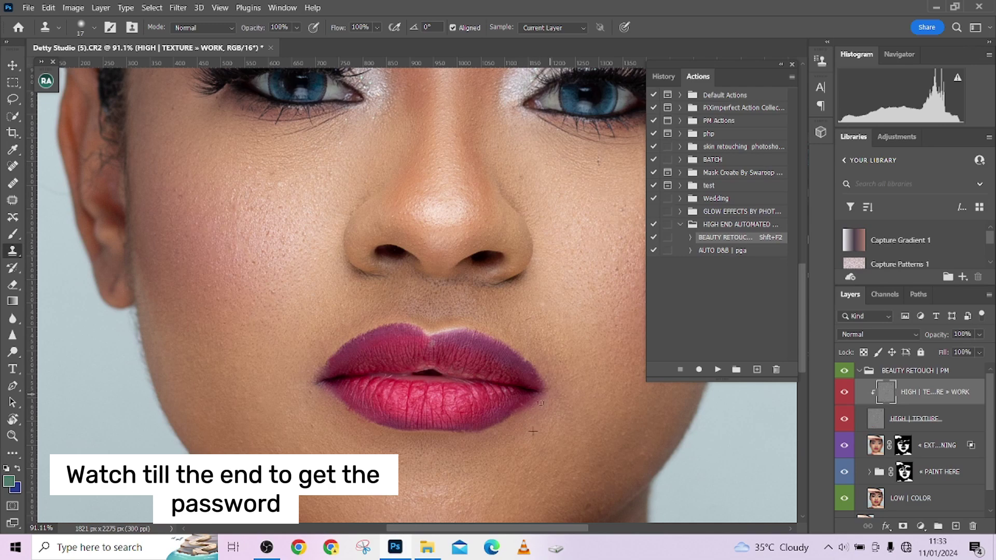
scroll(520, 427, down, 3)
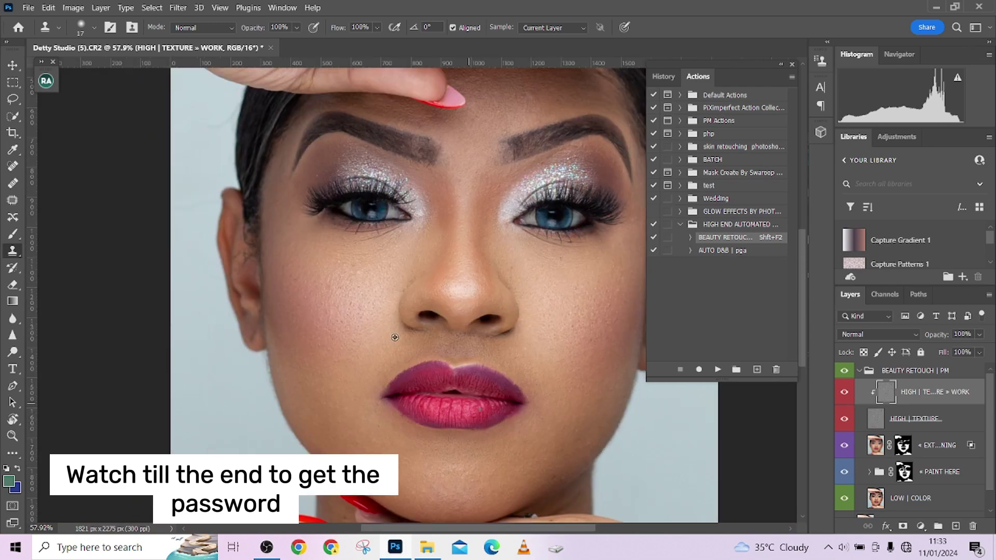
Step: Clone sampled clean skin texture over the uneven spots across the forehead above the brows
scroll(407, 360, up, 4)
scroll(285, 285, up, 8)
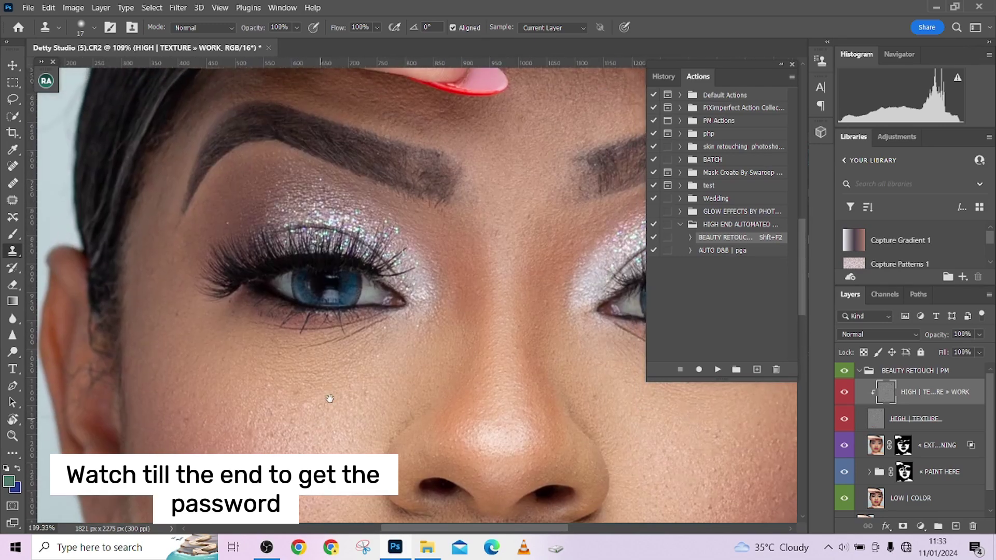
scroll(362, 408, up, 3)
scroll(362, 409, right, 2)
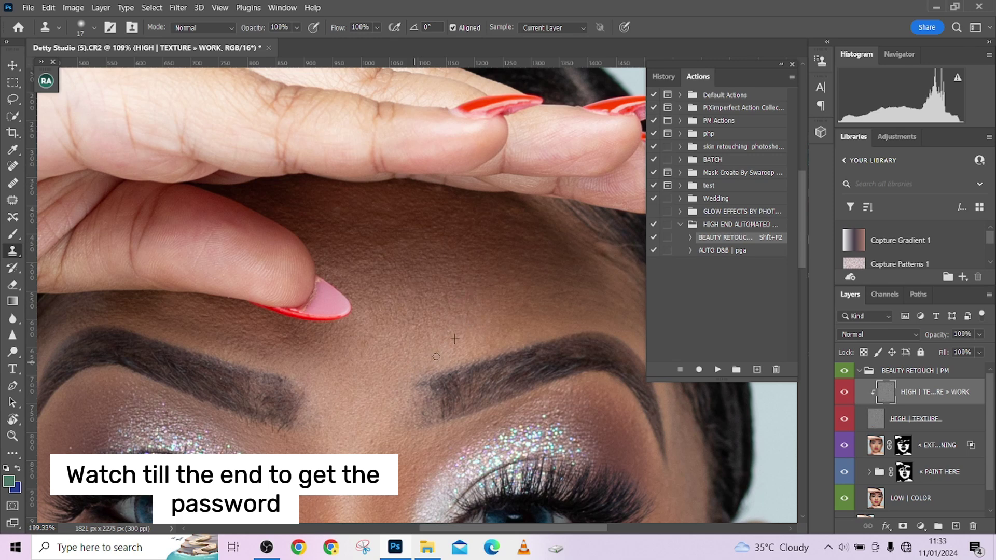
alt+click(423, 260)
mouse_move(406, 238)
mouse_down()
mouse_move(393, 238)
mouse_move(425, 251)
mouse_up()
alt+click(368, 279)
mouse_move(328, 263)
mouse_down()
mouse_move(335, 272)
mouse_move(327, 264)
mouse_up()
drag(386, 290, 380, 358)
alt+click(410, 303)
mouse_move(379, 277)
mouse_down()
mouse_move(401, 314)
mouse_move(353, 311)
mouse_move(330, 285)
mouse_up()
alt+click(360, 321)
alt+click(344, 306)
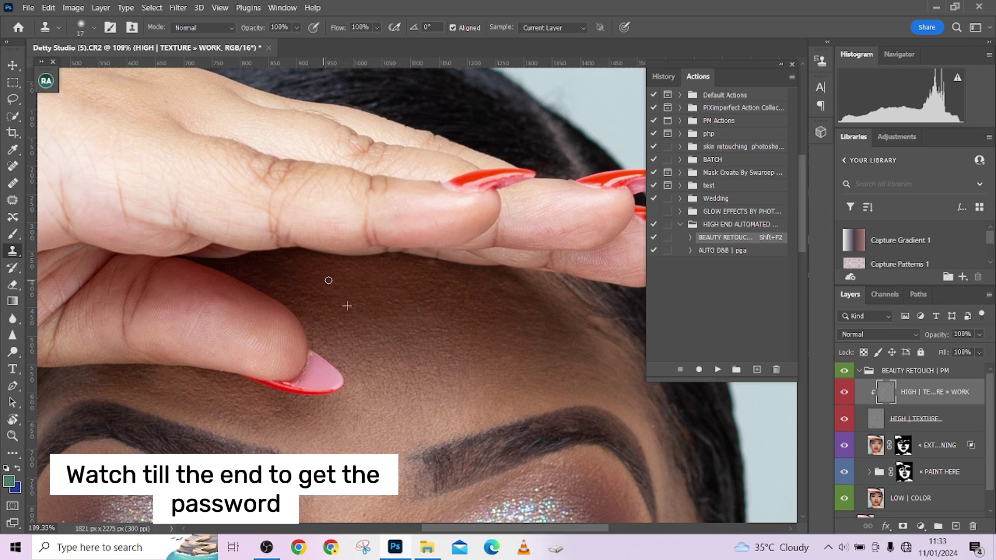
Step: Compare the whole portrait with the BEAUTY RETOUCH group hidden and shown
key(ctrl+0)
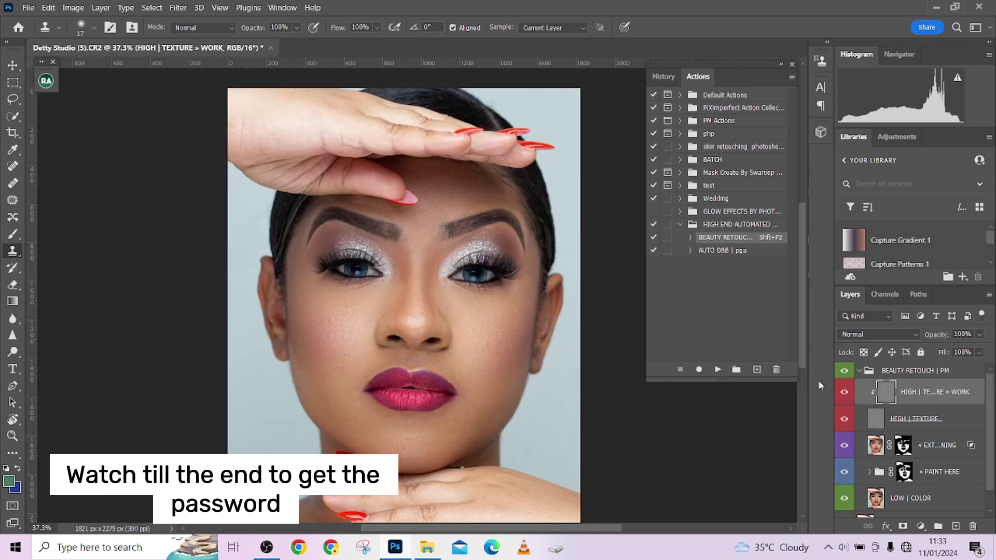
click(844, 371)
click(844, 371)
click(844, 372)
click(844, 371)
click(844, 371)
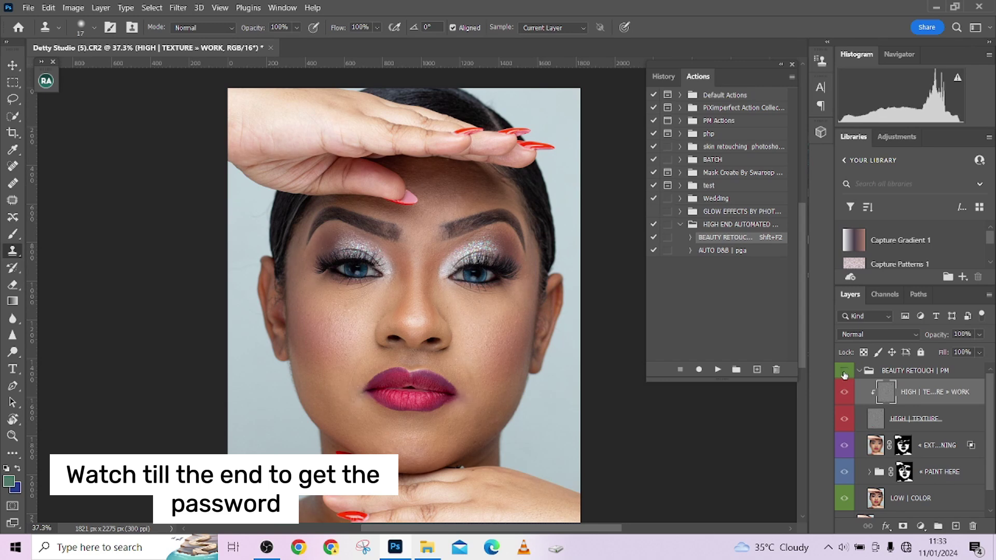
click(845, 372)
click(844, 373)
click(844, 373)
scroll(602, 374, down, 1)
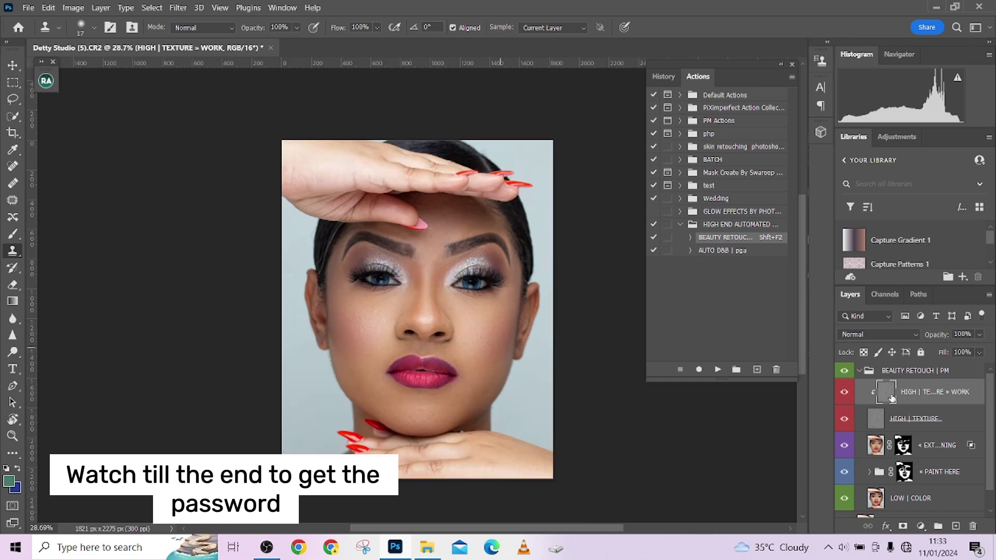
Step: Collapse the BEAUTY RETOUCH group and run the AUTO D&B action above it
click(860, 371)
click(714, 251)
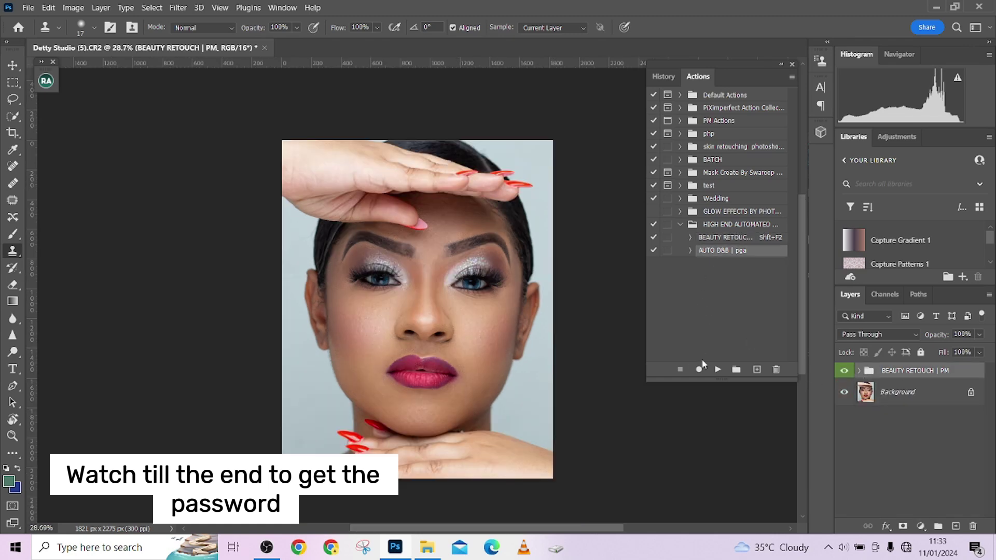
click(715, 371)
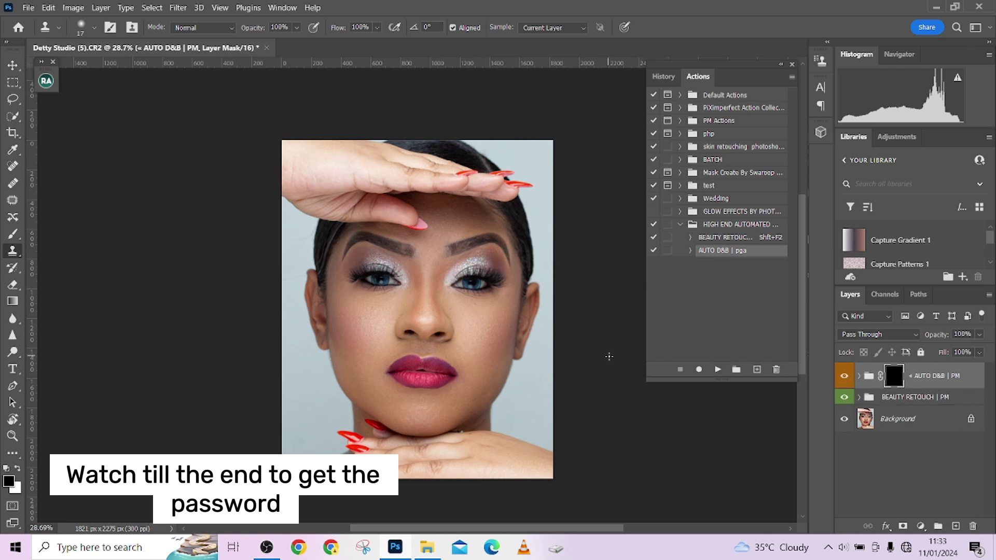
Step: Paint white on the AUTO D&B group's mask over the face with a large soft brush at 25% flow
key(b)
key(x)
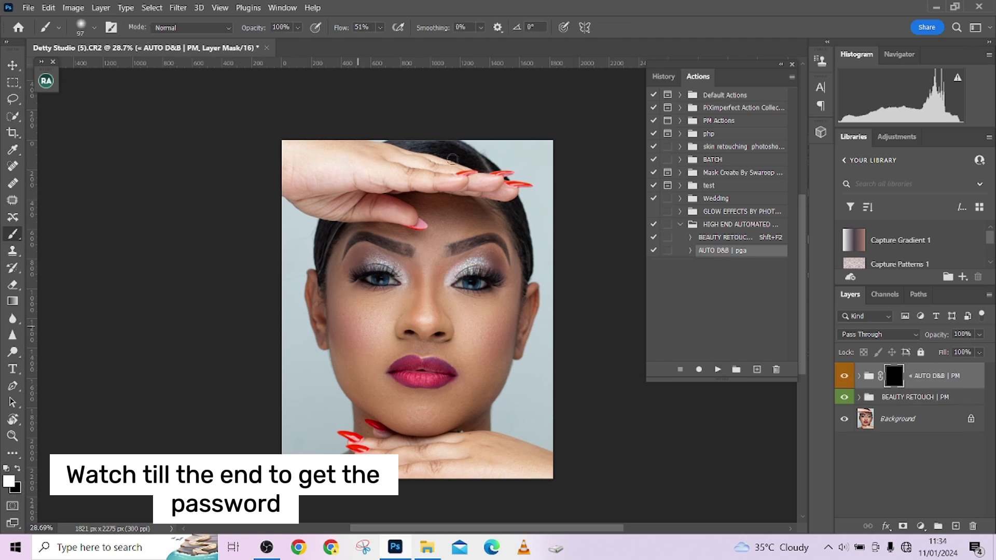
drag(341, 29, 327, 32)
drag(456, 318, 498, 320)
mouse_move(358, 308)
mouse_down()
mouse_move(381, 368)
mouse_move(377, 347)
mouse_move(412, 398)
mouse_move(444, 380)
mouse_move(481, 312)
mouse_move(423, 322)
mouse_move(427, 285)
mouse_move(411, 301)
mouse_move(441, 223)
mouse_move(492, 242)
mouse_move(489, 296)
mouse_move(471, 294)
mouse_move(504, 331)
mouse_move(557, 269)
mouse_move(547, 331)
mouse_move(489, 359)
mouse_move(468, 375)
mouse_move(464, 401)
mouse_move(421, 419)
mouse_move(386, 397)
mouse_move(347, 308)
mouse_move(341, 319)
mouse_move(441, 288)
mouse_move(499, 318)
mouse_move(452, 259)
mouse_move(456, 231)
mouse_move(364, 257)
mouse_move(355, 272)
mouse_move(386, 384)
mouse_move(418, 405)
mouse_up()
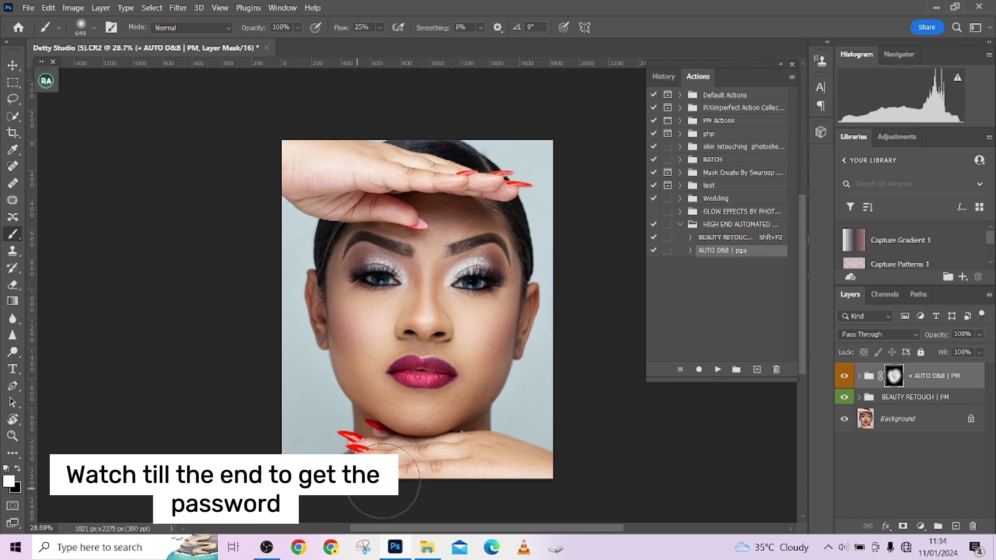
Step: Set the AUTO D&B group's opacity to 71%, checking the effect with the group hidden and shown
click(845, 378)
click(845, 378)
click(845, 378)
click(845, 378)
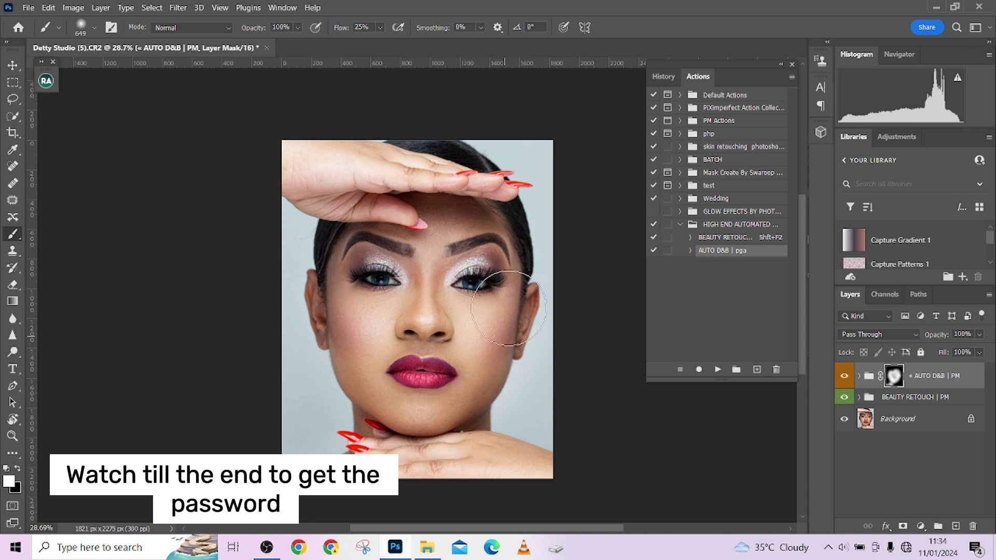
click(979, 339)
drag(978, 353, 971, 353)
click(490, 322)
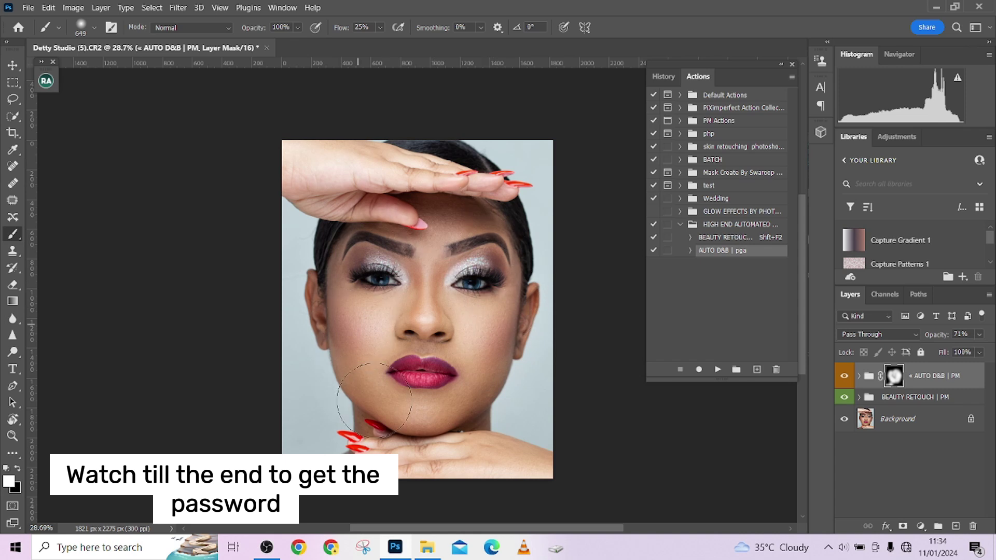
click(845, 377)
click(844, 376)
Step: Set the opacity of the BURN layer inside the AUTO D&B group to about 60%, toggling its visibility to compare
click(860, 376)
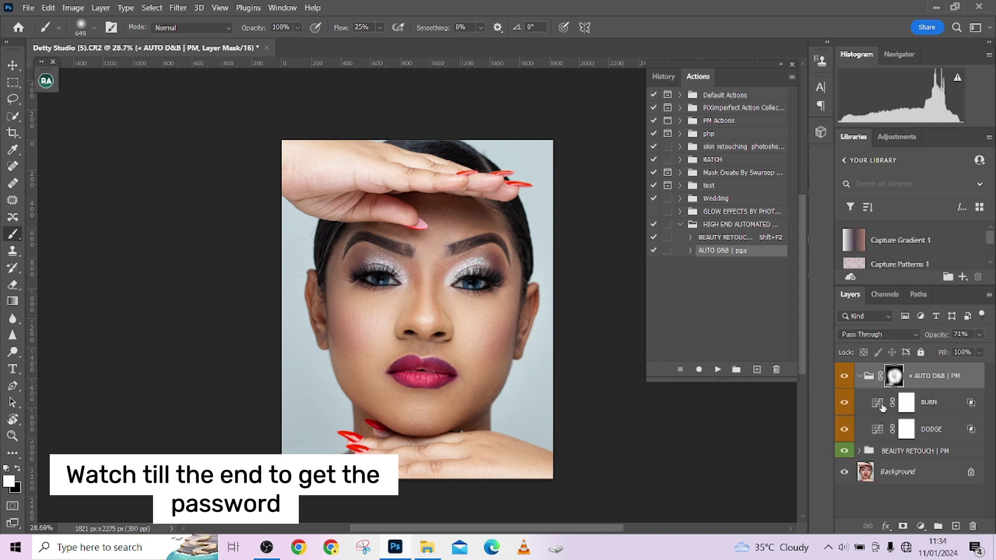
click(935, 408)
click(844, 404)
click(845, 404)
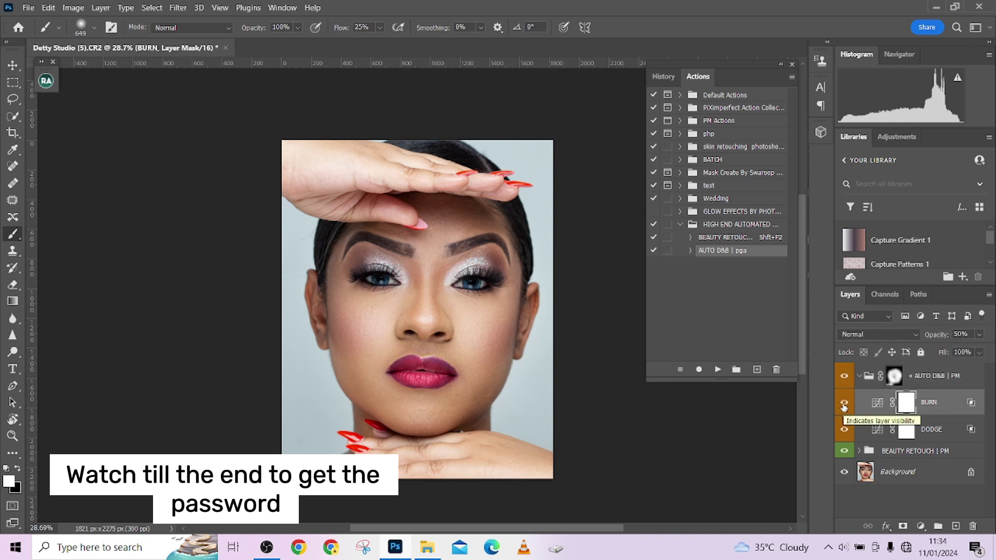
click(937, 336)
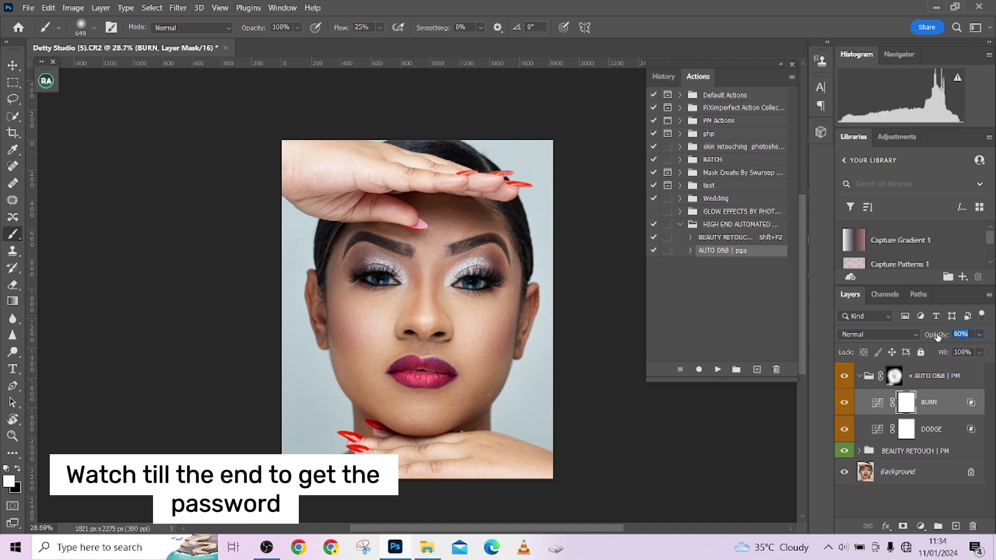
drag(937, 337, 939, 340)
click(846, 405)
click(845, 406)
Step: Check the DODGE layer's effect by toggling its visibility and set its opacity to 33%
click(906, 430)
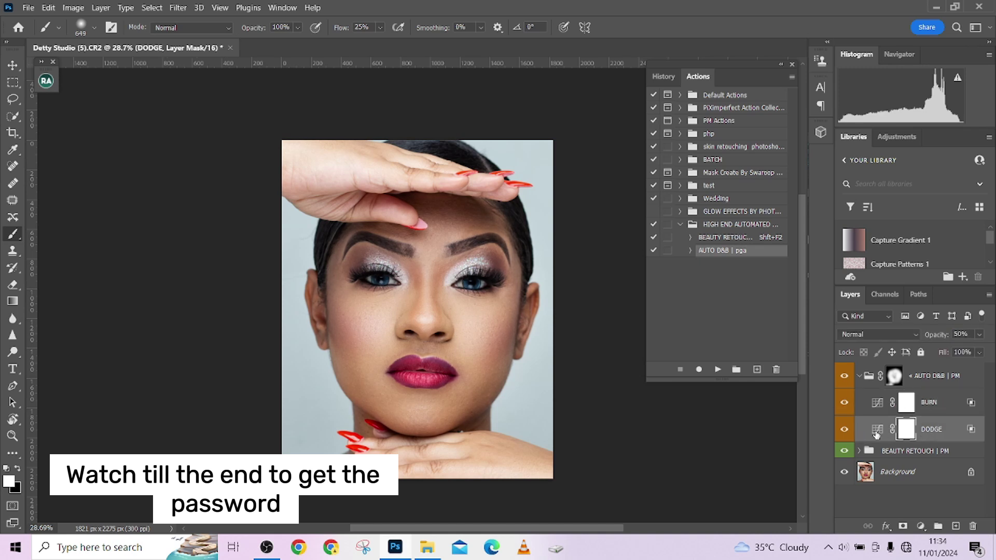
click(844, 430)
click(844, 429)
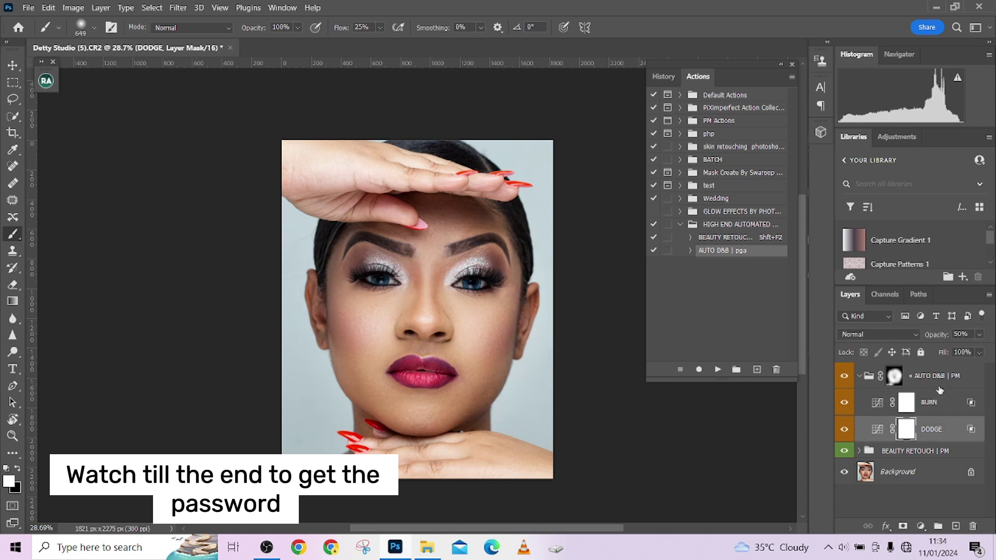
click(980, 335)
drag(957, 351, 945, 351)
Step: Compare the portrait with and without the AUTO D&B and BEAUTY RETOUCH groups, leaving both groups visible
click(845, 377)
click(845, 377)
click(845, 377)
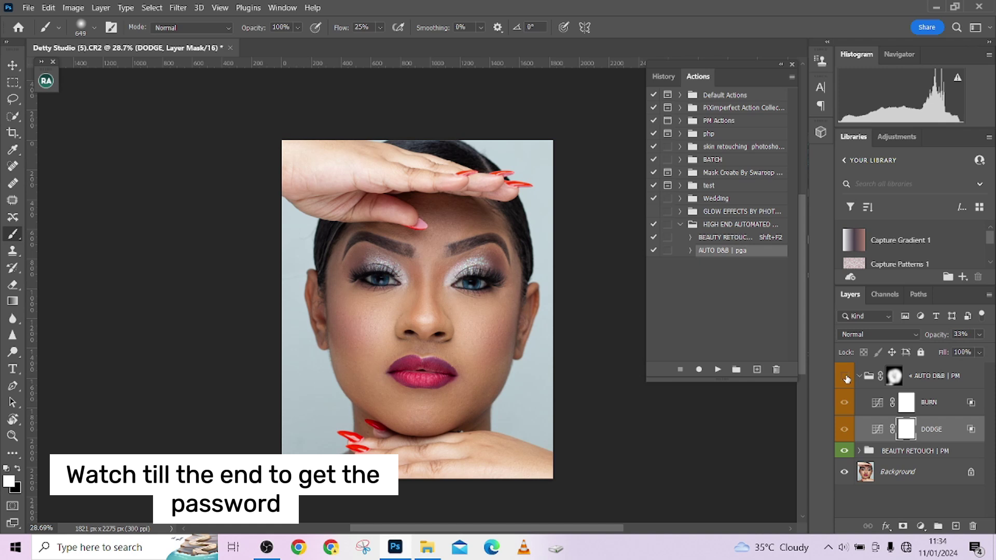
click(845, 377)
click(859, 377)
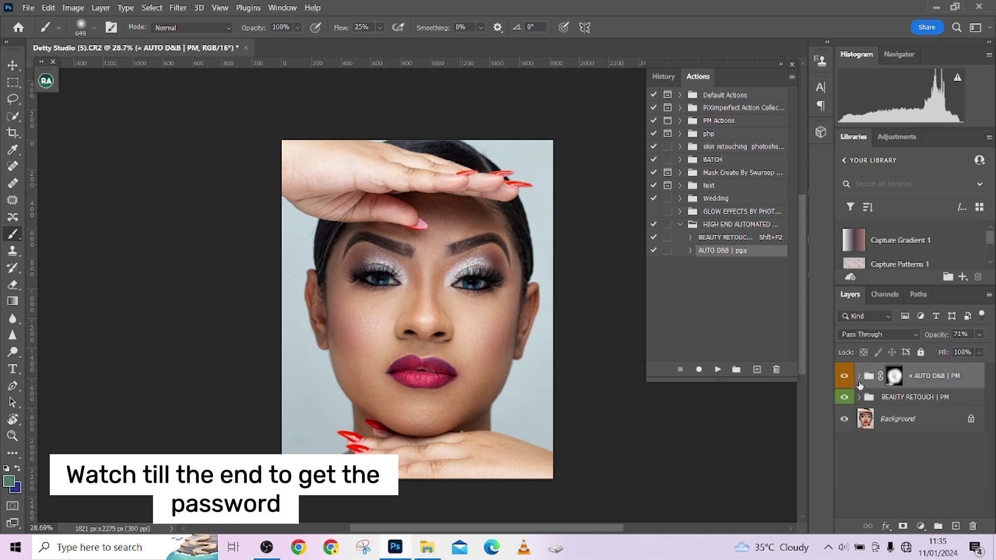
click(845, 398)
click(845, 399)
click(845, 398)
alt+click(845, 398)
alt+click(845, 398)
alt+click(845, 399)
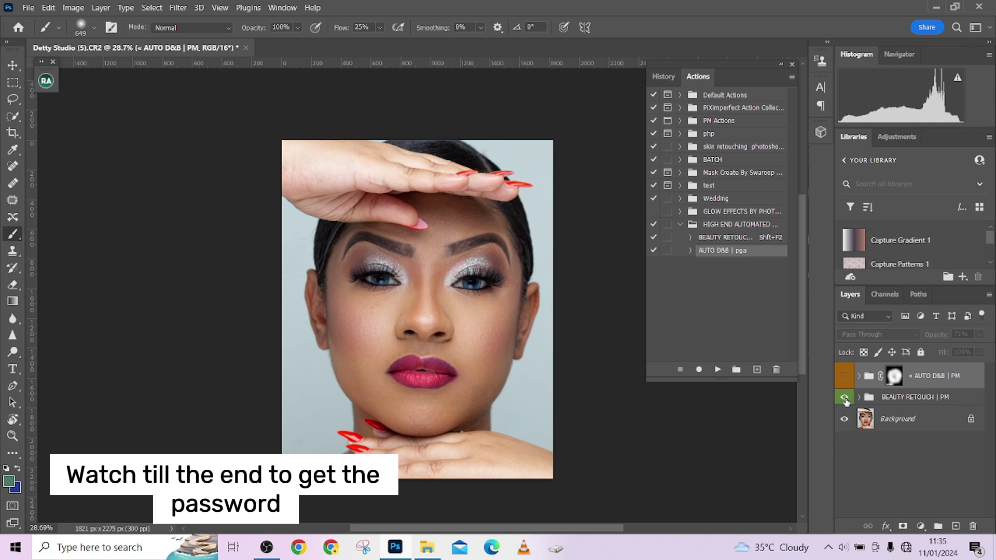
click(847, 376)
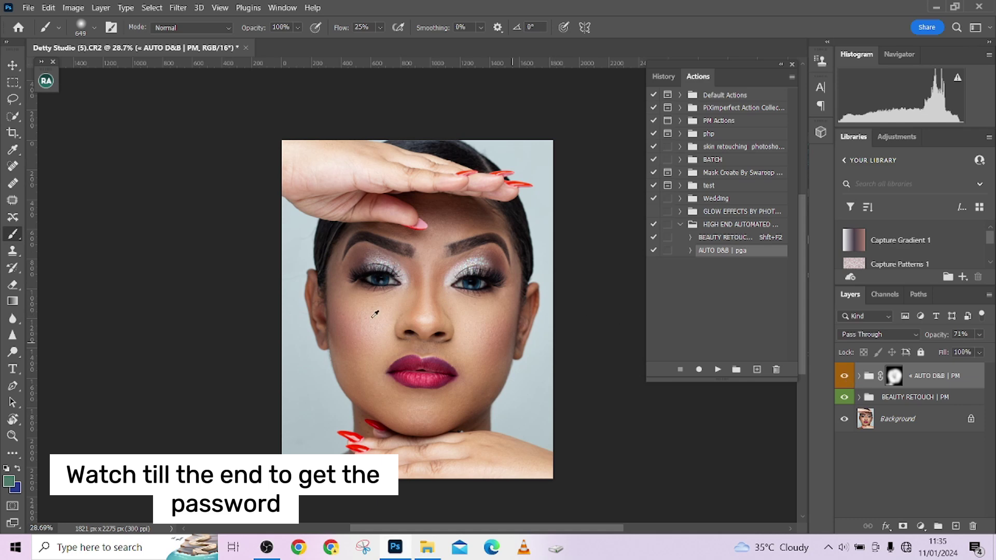
Step: Stamp all visible layers into a new merged layer at the top of the layer stack
scroll(384, 325, up, 4)
scroll(417, 304, down, 3)
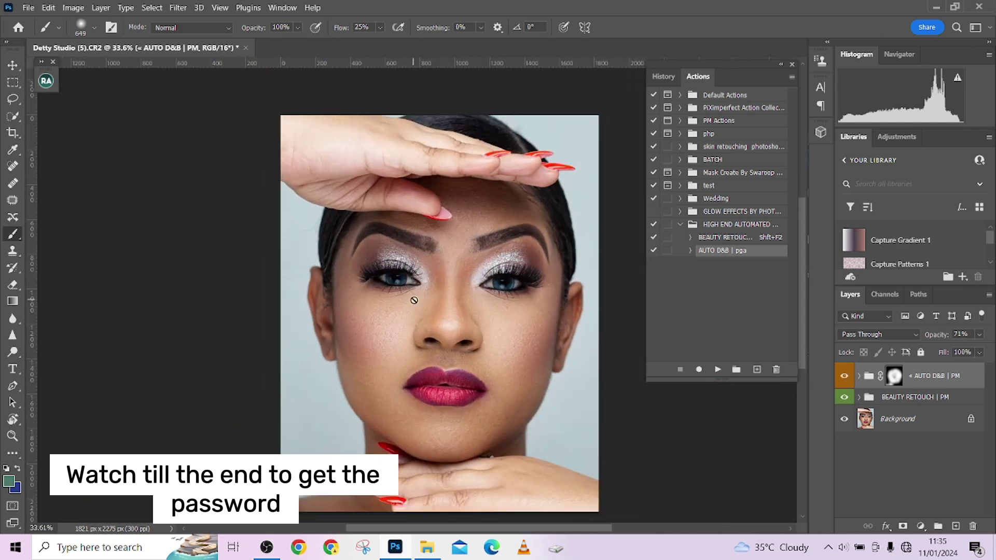
key(ctrl+alt+shift+e)
click(441, 325)
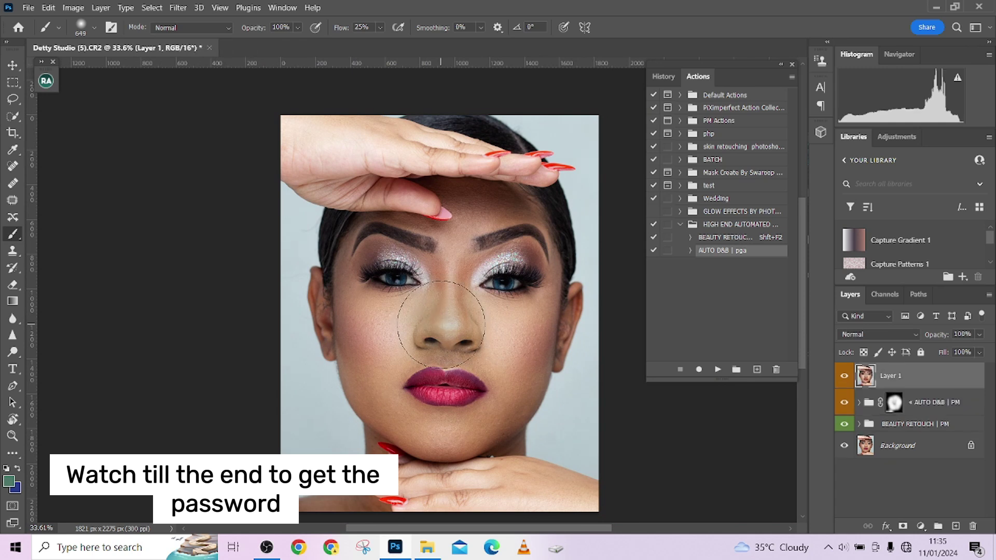
Step: Make one inverted copy of the merged layer in Vivid Light blend mode
key(ctrl+j)
key(ctrl+j)
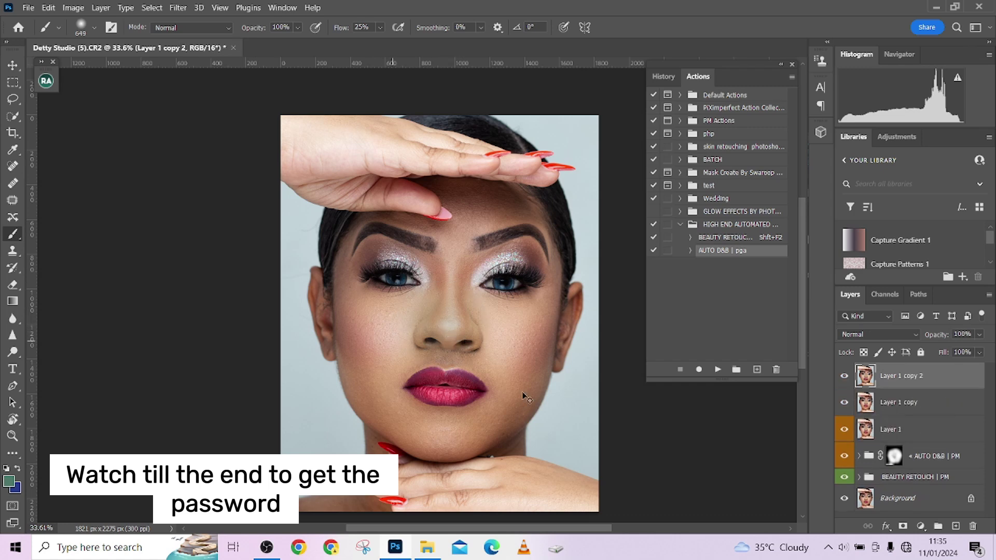
key(ctrl+z)
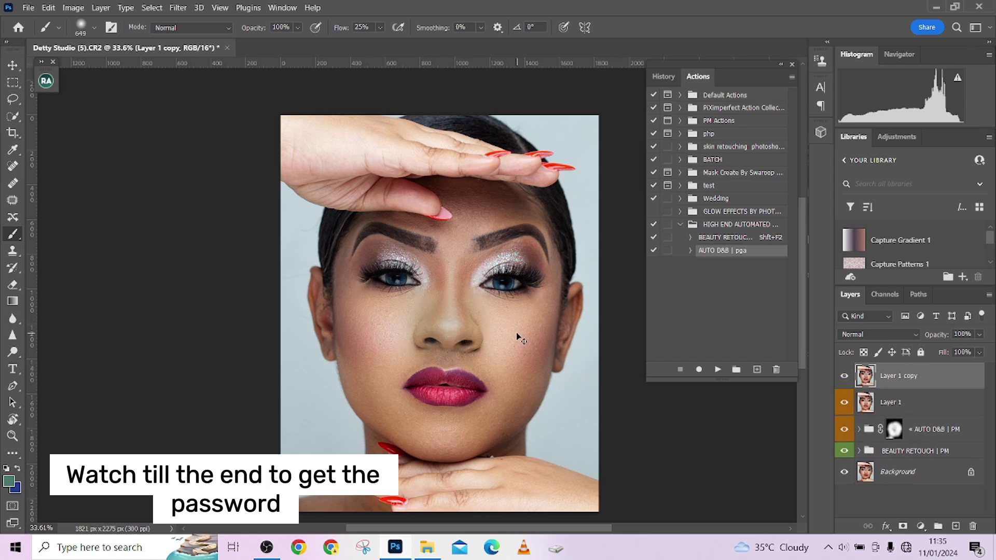
key(ctrl+i)
click(864, 334)
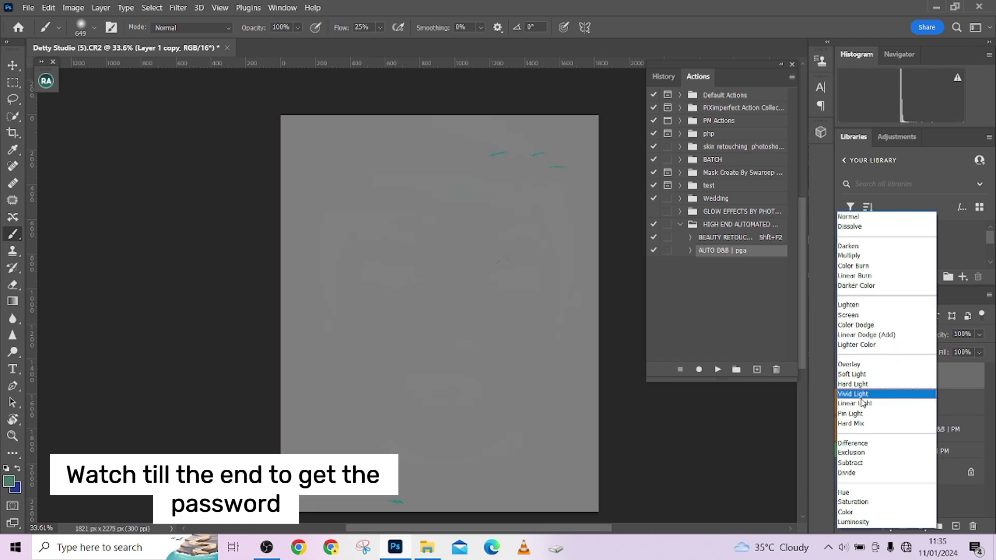
Step: Apply a High Pass filter with a radius of 15 pixels to the inverted copy
click(178, 8)
mouse_move(213, 270)
click(362, 281)
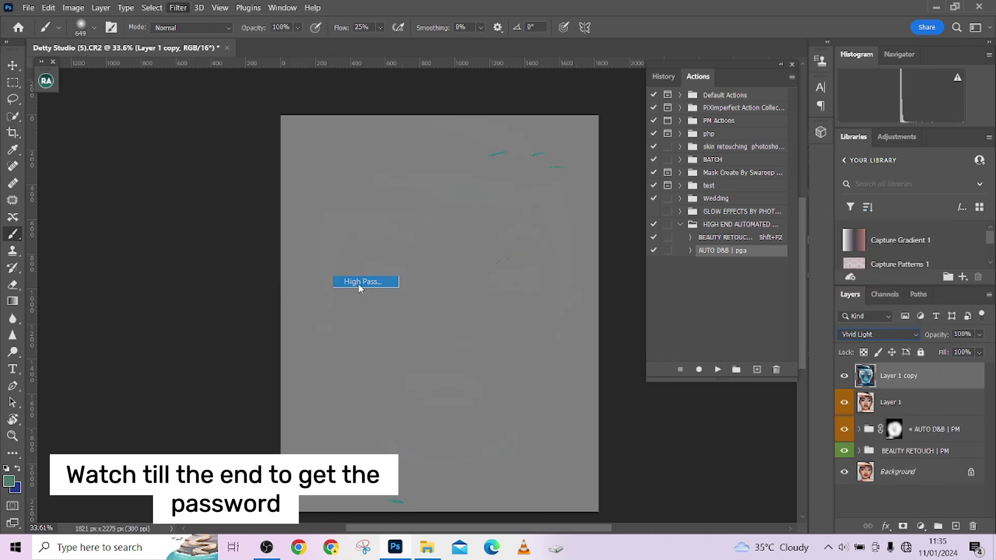
drag(438, 99, 574, 139)
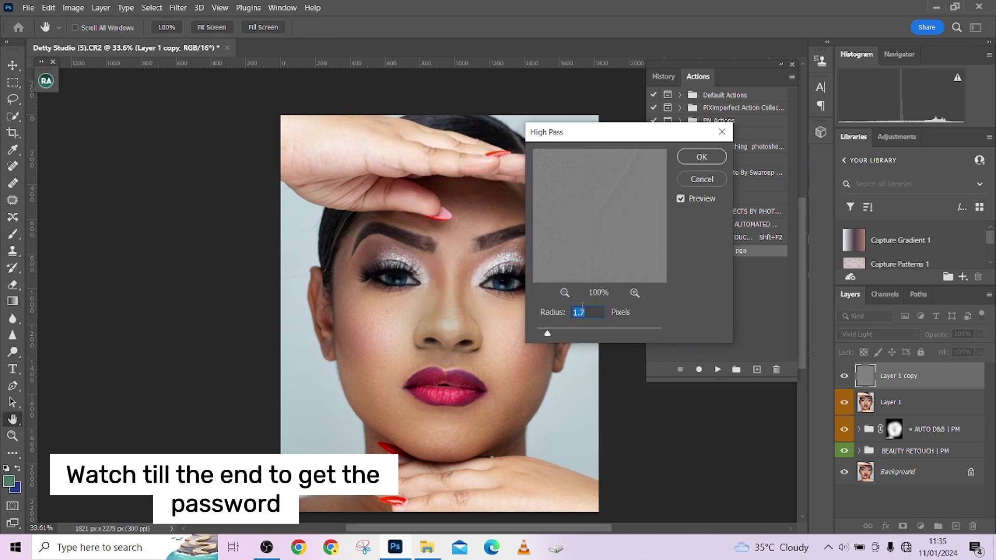
drag(572, 331, 580, 336)
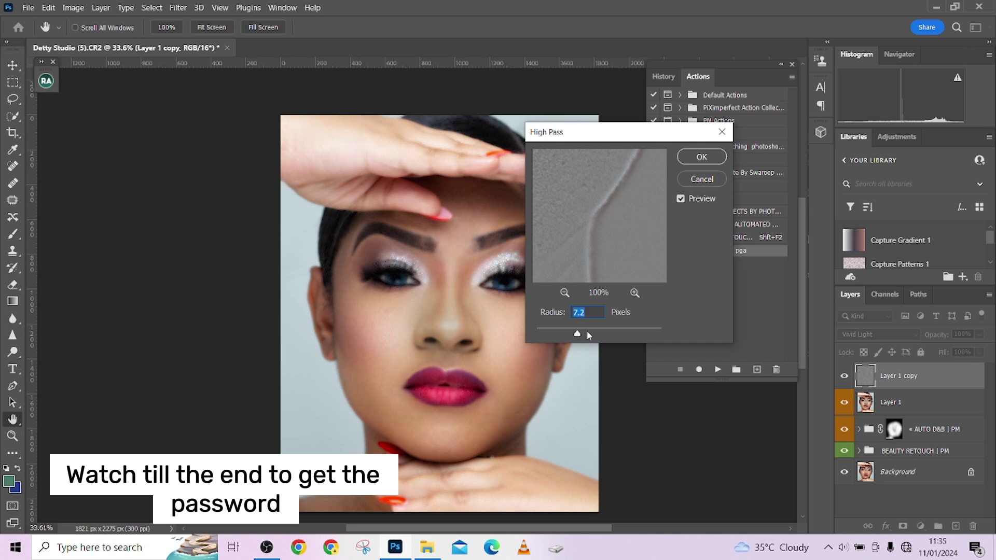
text(15)
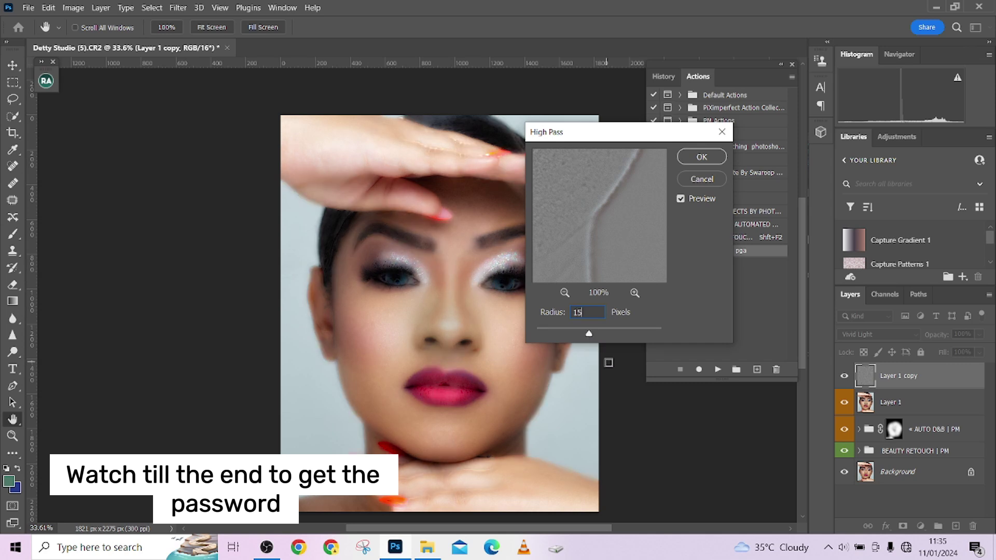
click(696, 160)
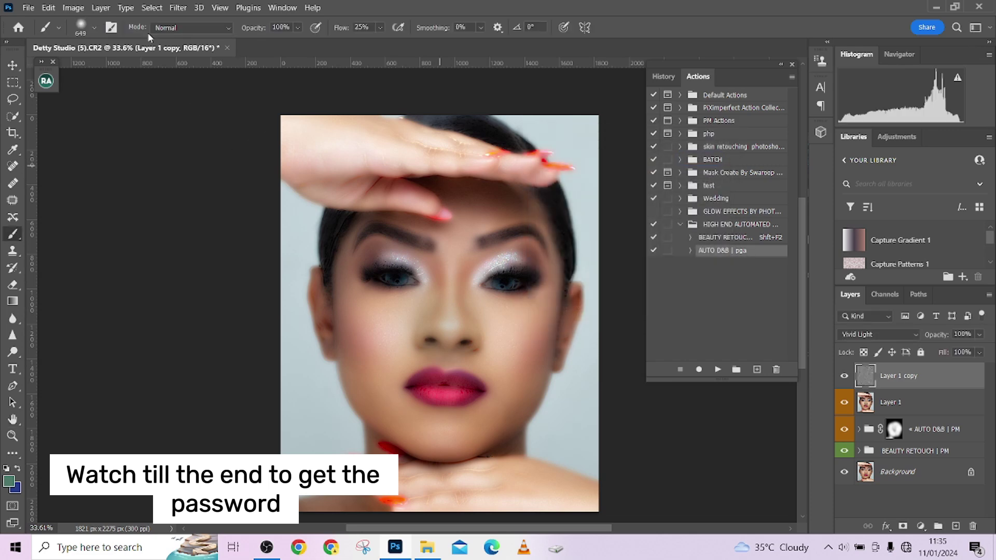
Step: Apply a Gaussian Blur with a radius of 4 pixels to the inverted High Pass layer
click(178, 7)
mouse_move(197, 166)
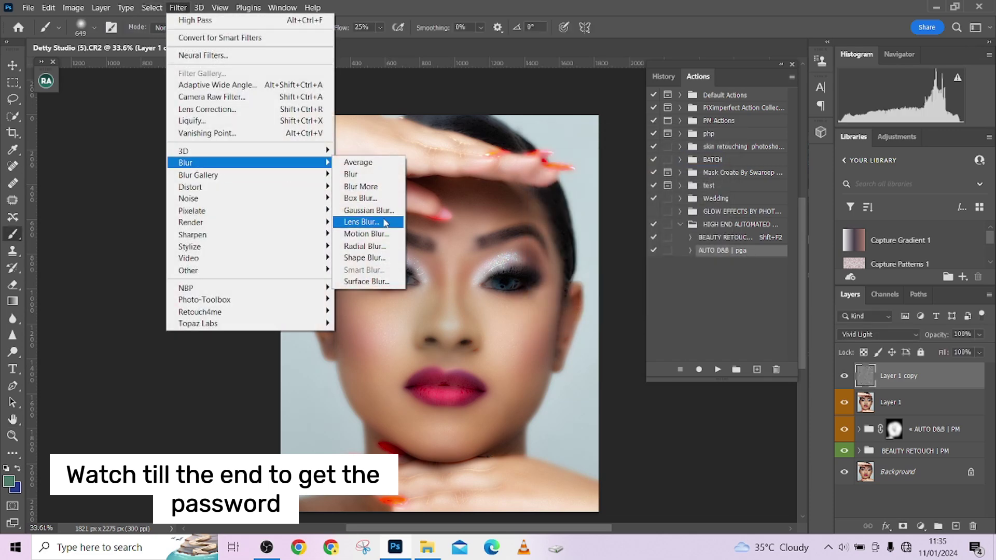
click(378, 213)
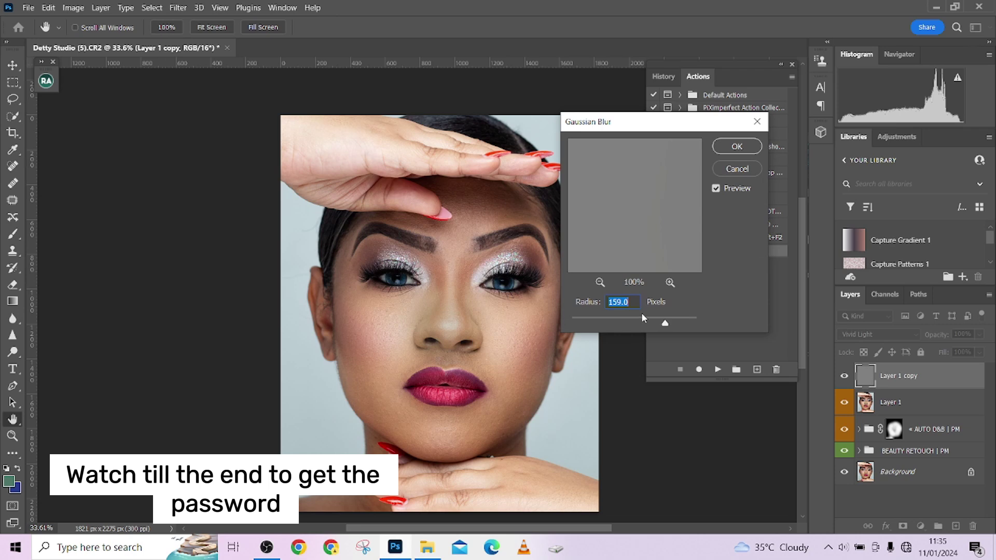
text(3)
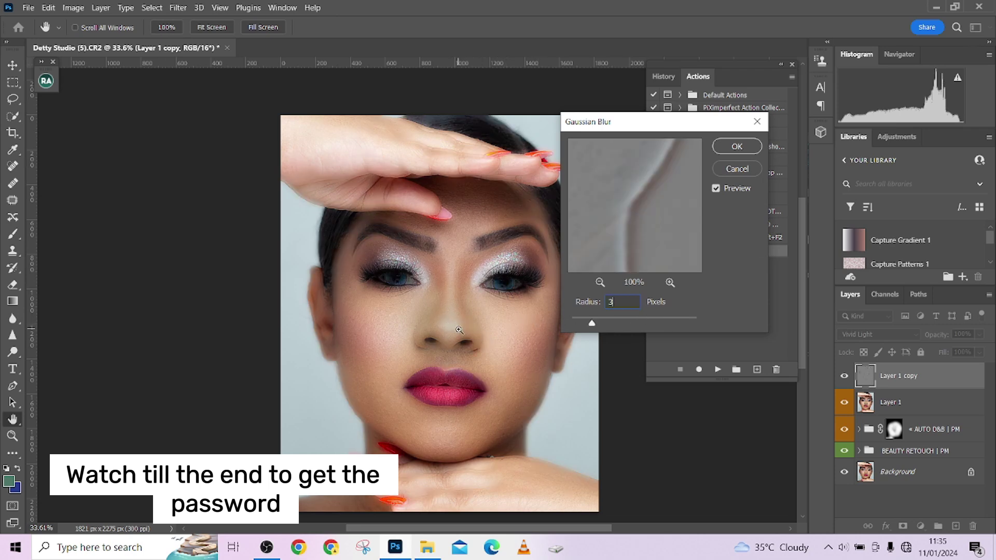
ctrl+click(458, 330)
ctrl+click(458, 330)
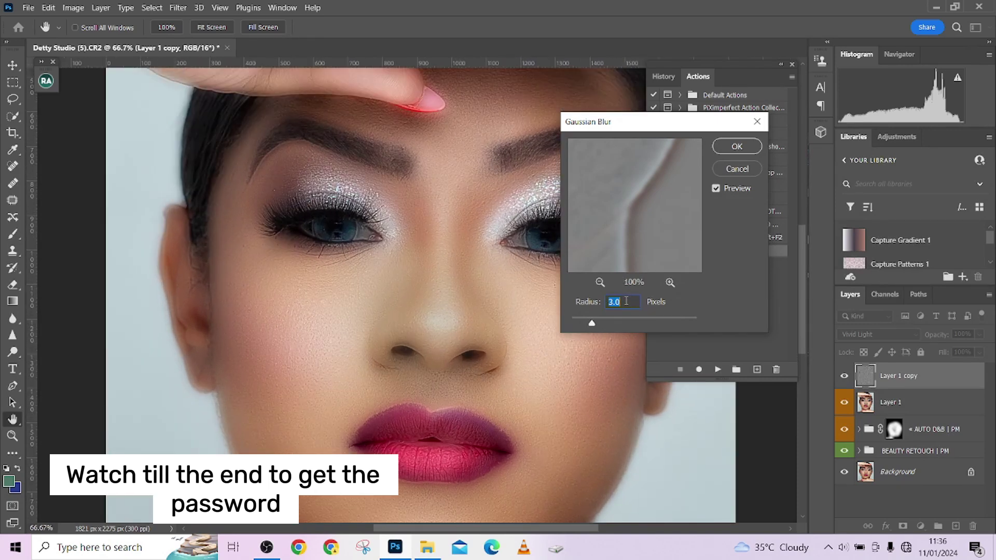
text(4)
click(731, 147)
Step: Hide the smoothing layer behind a black layer mask and ready the Brush with white as the foreground color
key(b)
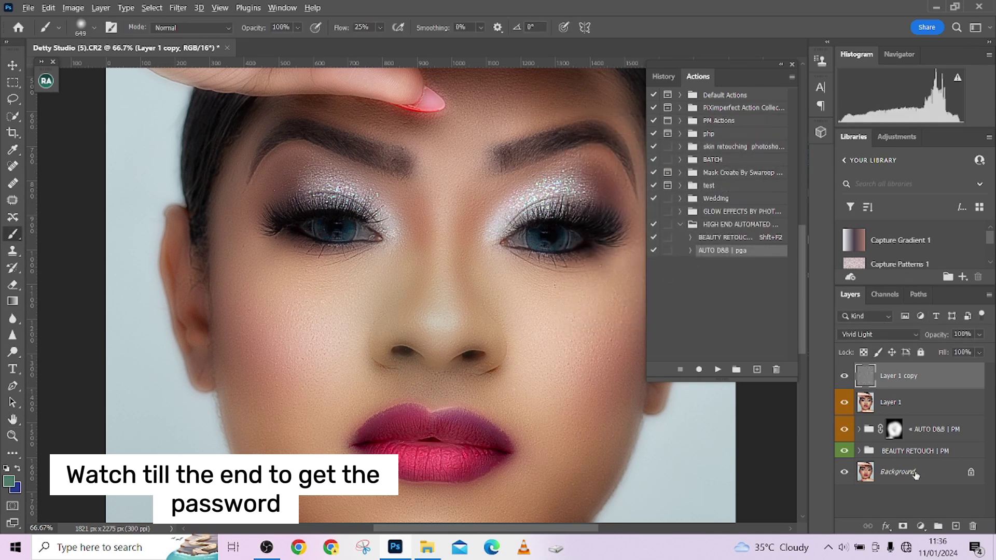
alt+click(902, 525)
key(d)
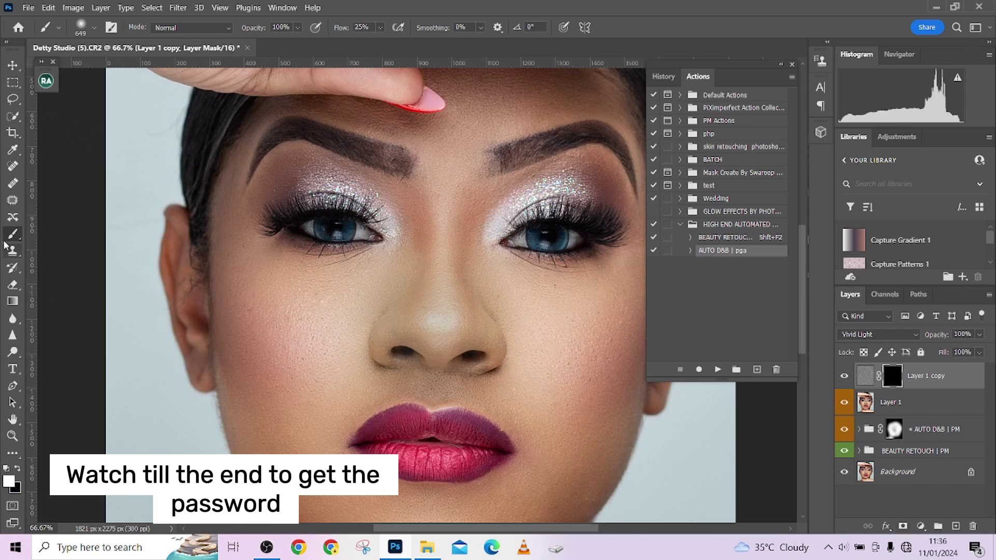
Step: Paint white on the mask over the cheek on the image's left side with a much smaller brush to reveal the smoothing
key(bracketleft)
key(bracketleft)
key(bracketleft)
key(bracketleft)
key(bracketleft)
key(bracketleft)
key(bracketleft)
key(bracketleft)
key(bracketright)
mouse_move(296, 319)
mouse_down()
mouse_move(327, 336)
mouse_move(242, 297)
mouse_up()
key(bracketright)
scroll(267, 363, down, 2)
scroll(271, 357, down, 1)
key(bracketright)
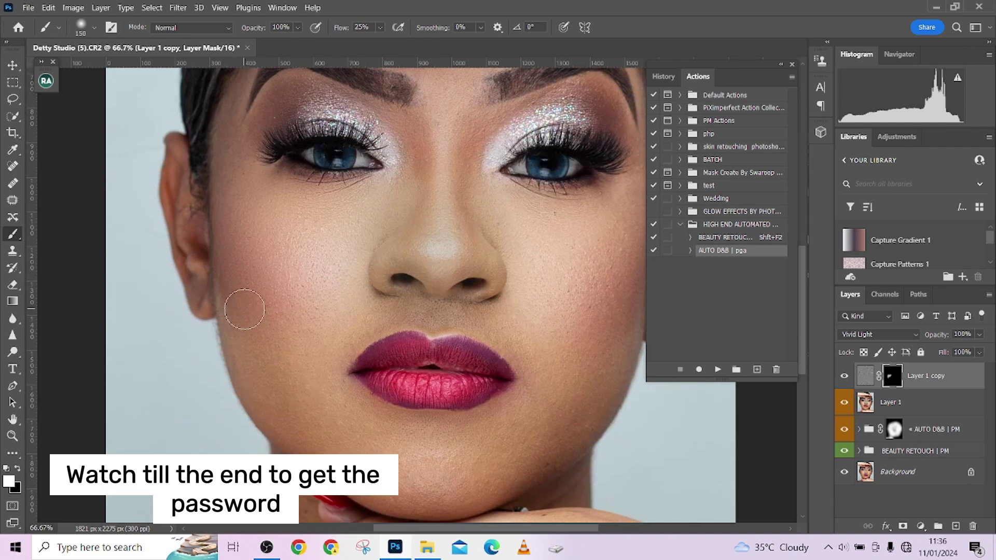
Step: Reveal the smoothing on the skin around the mouth by painting white on the mask with a brush of about 90 pixels
mouse_move(329, 390)
mouse_down()
mouse_move(309, 318)
mouse_move(322, 336)
mouse_move(365, 317)
mouse_move(343, 339)
mouse_move(404, 331)
mouse_up()
key(bracketleft)
key(bracketleft)
key(bracketleft)
key(bracketleft)
key(bracketright)
key(bracketright)
Step: Raise the brush flow to 40% and paint the smoothing onto the chin, jaw and other cheek with a 125-pixel brush
drag(344, 28, 354, 29)
scroll(270, 216, down, 5)
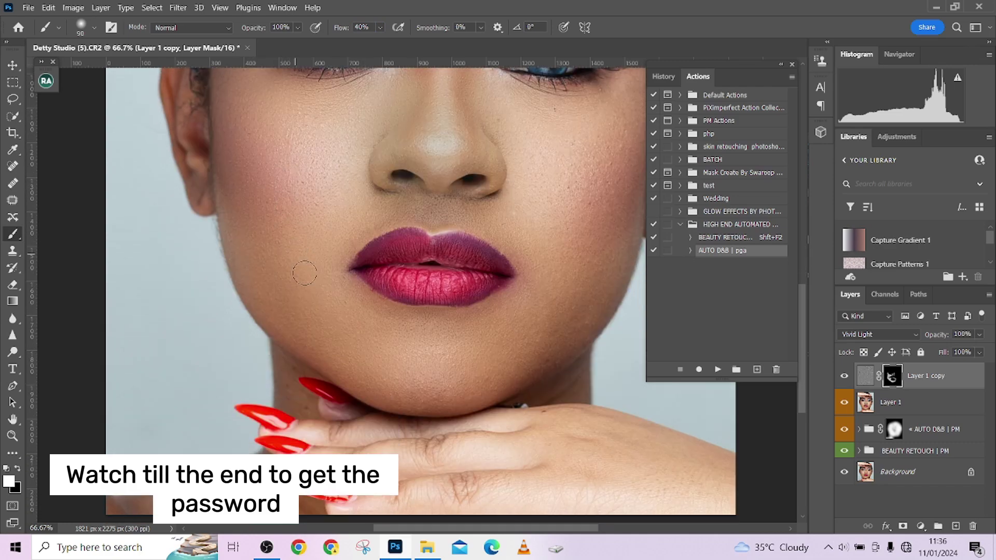
key(bracketright)
key(bracketright)
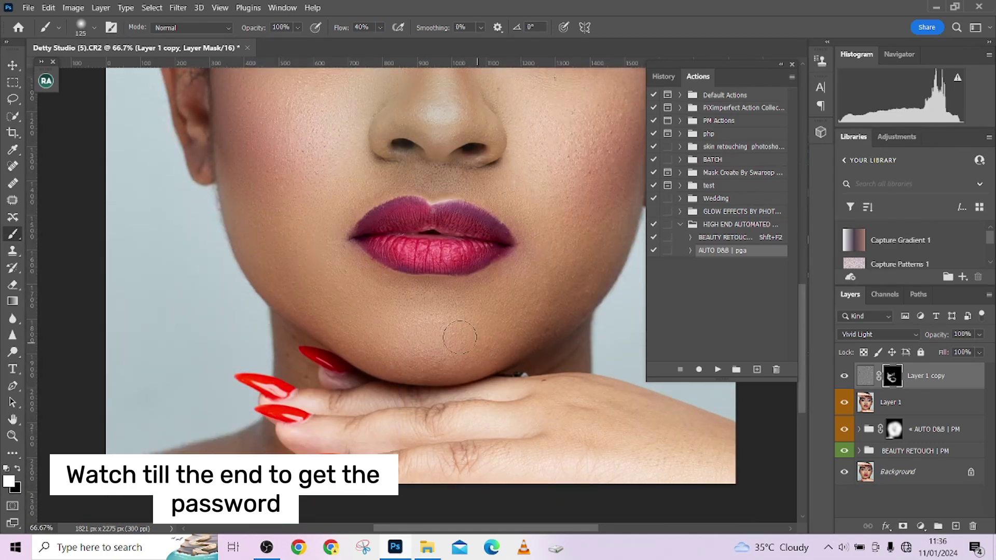
scroll(366, 318, right, 3)
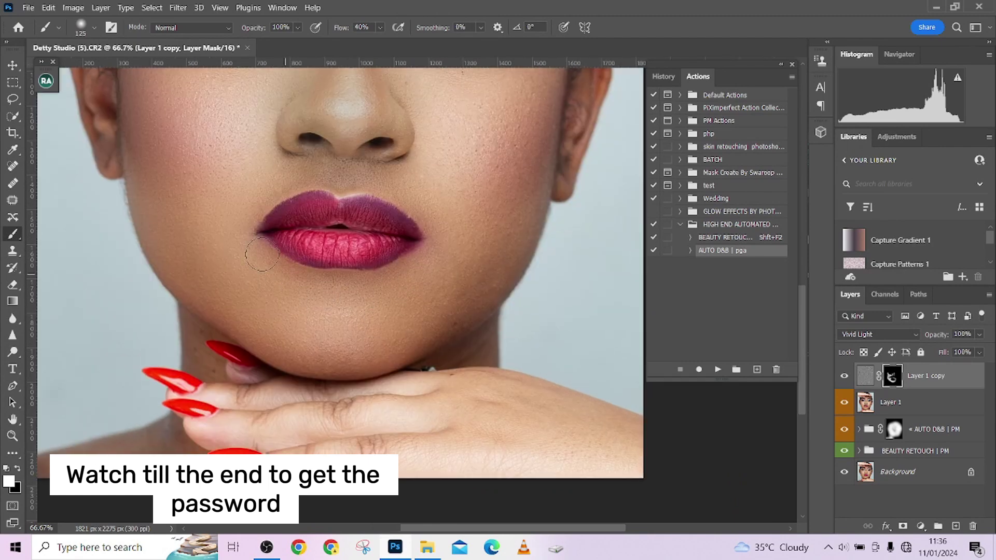
scroll(269, 259, up, 2)
scroll(269, 259, right, 4)
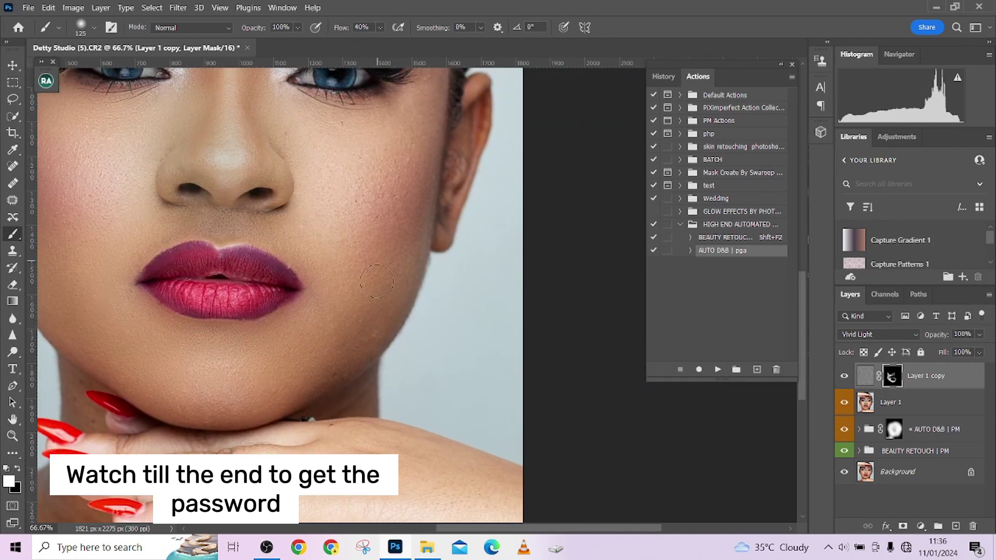
drag(367, 263, 338, 352)
key([)
key(bracketleft)
key(bracketleft)
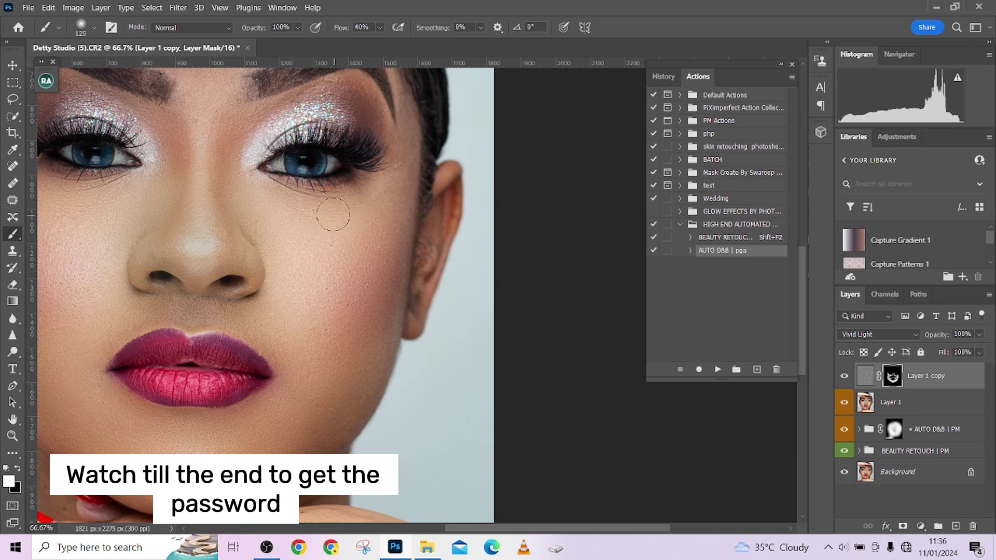
Step: Paint white on the mask over the skin under the eye and the forehead with a brush of about 80 to 90 pixels
key(bracketleft)
scroll(181, 205, up, 3)
scroll(202, 223, up, 2)
key(bracketright)
key(bracketright)
key(bracketleft)
key(bracketleft)
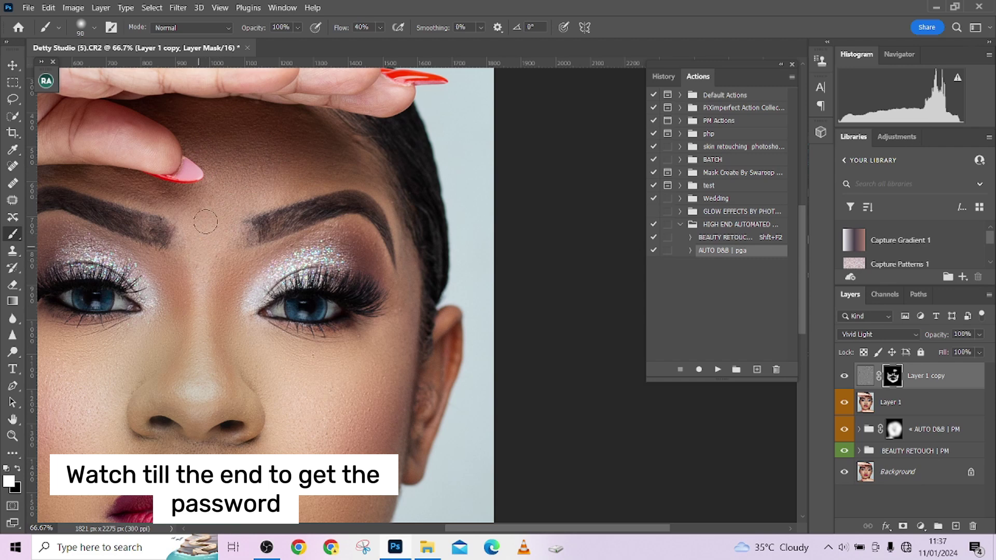
scroll(207, 197, up, 2)
key(bracketleft)
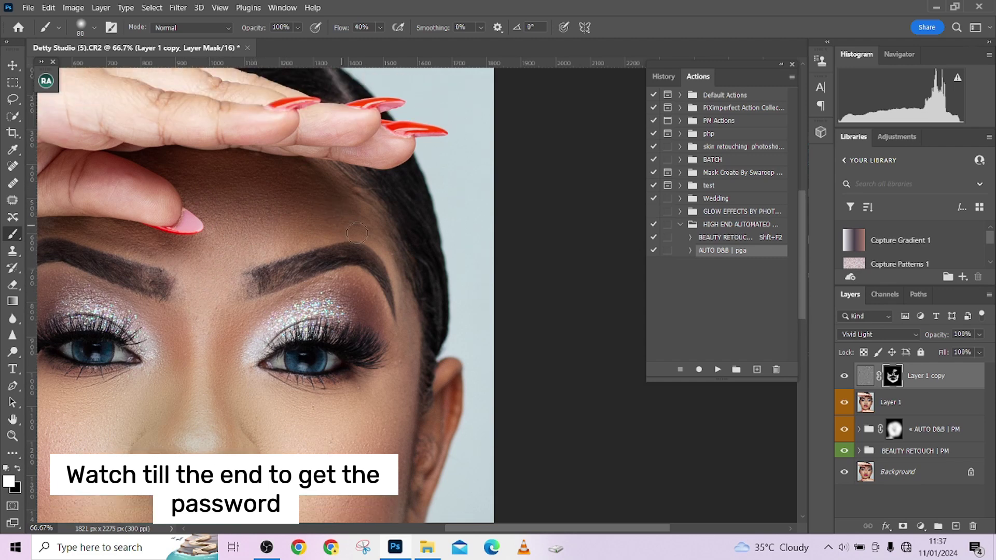
Step: Paint the smoothing onto the hand beneath the chin and remaining skin, varying the brush between about 100 and 125 pixels
scroll(346, 245, down, 3)
scroll(270, 315, up, 3)
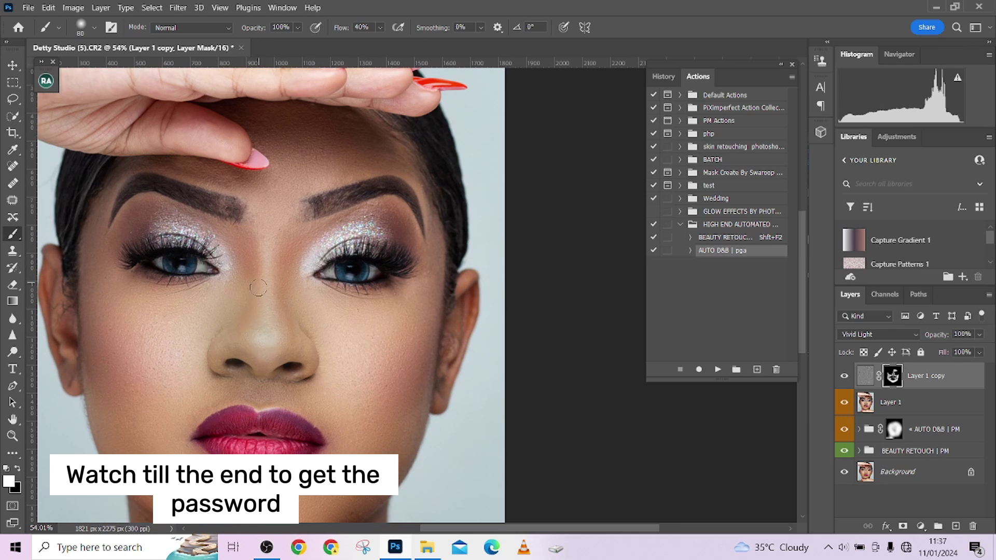
drag(302, 297, 363, 189)
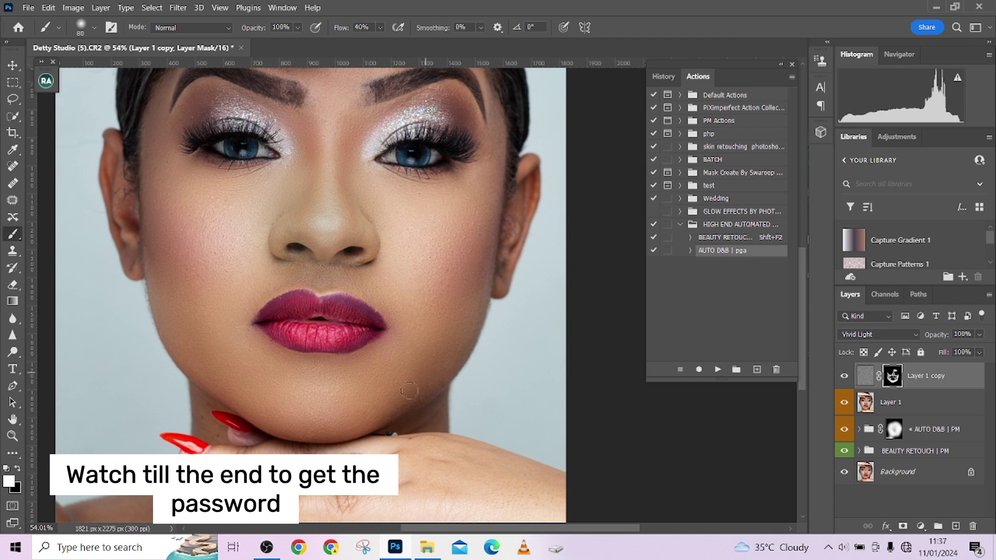
scroll(362, 387, down, 3)
key(bracketright)
key(bracketright)
key(bracketright)
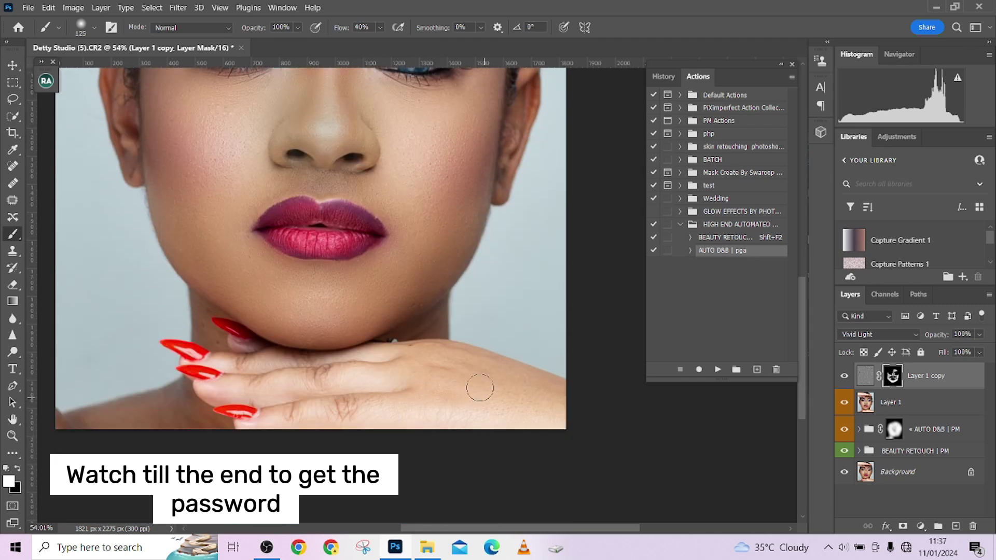
key(bracketright)
key(bracketleft)
key(bracketleft)
key(bracketleft)
key(bracketleft)
key(bracketright)
key(bracketright)
scroll(311, 306, down, 2)
drag(323, 253, 323, 383)
scroll(353, 369, up, 2)
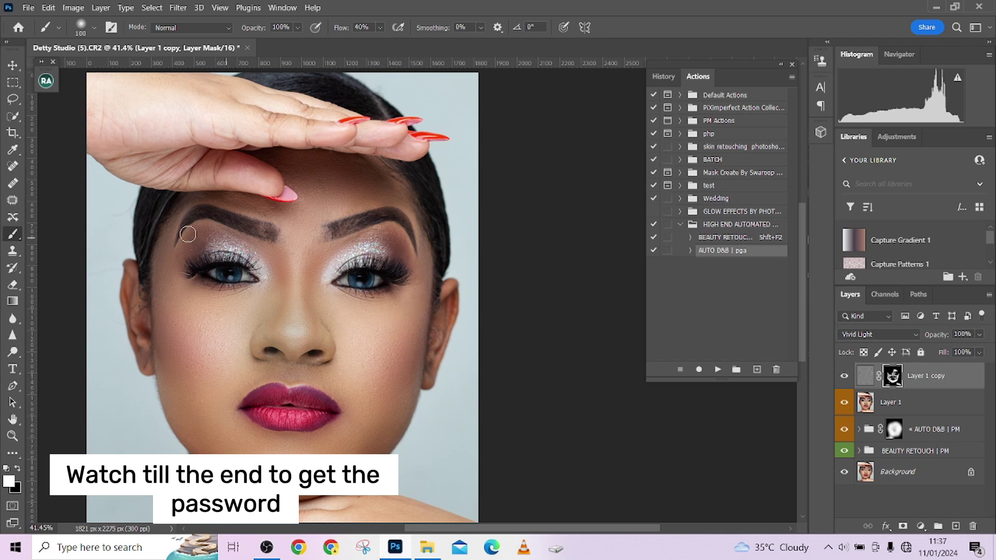
Step: Compare the portrait with and without the smoothing layer, and against the original Background, leaving all layers visible
click(844, 376)
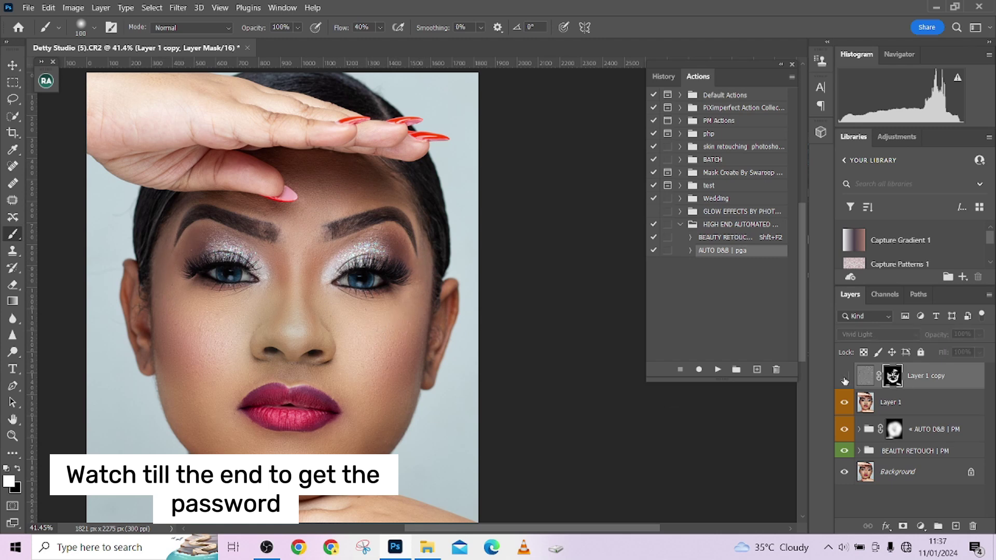
click(845, 378)
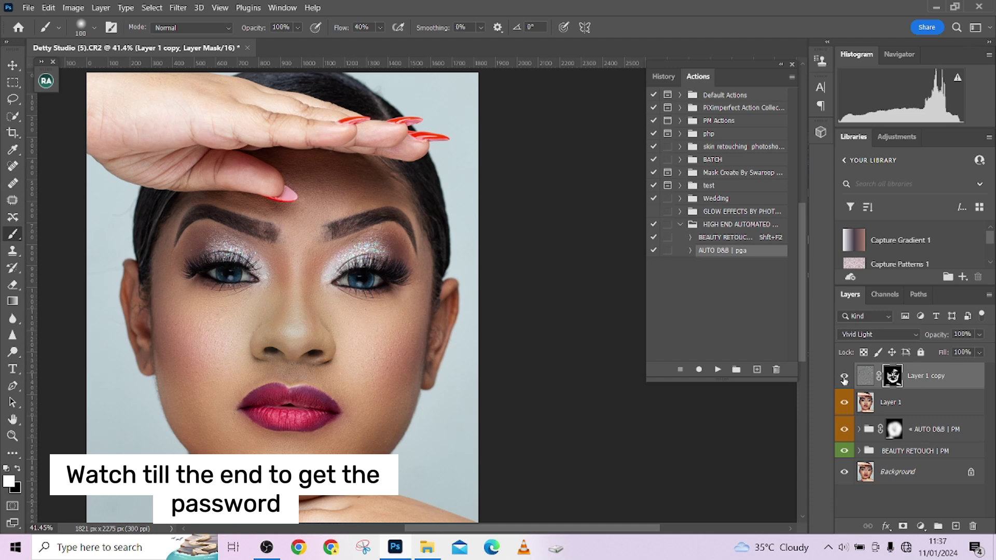
alt+click(845, 473)
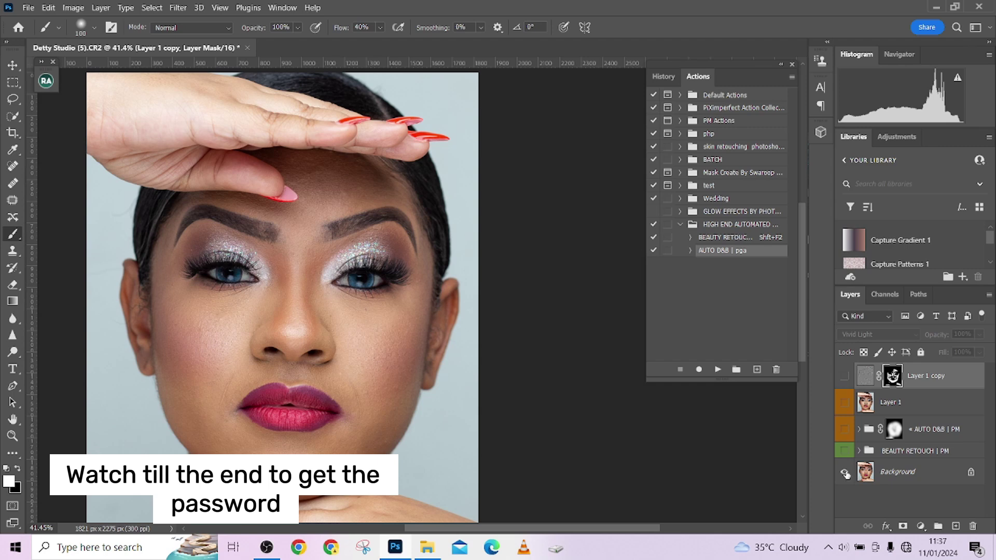
alt+click(846, 473)
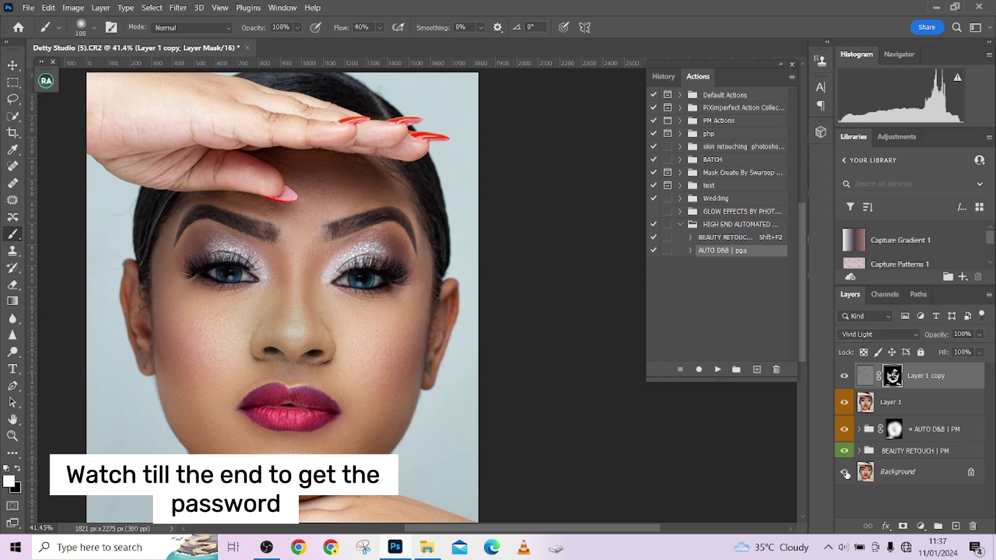
alt+click(845, 473)
alt+click(845, 473)
alt+click(846, 473)
alt+click(846, 473)
Step: Lower the smoothing layer's opacity to 83% and compare the result with the original Background
click(978, 337)
click(975, 349)
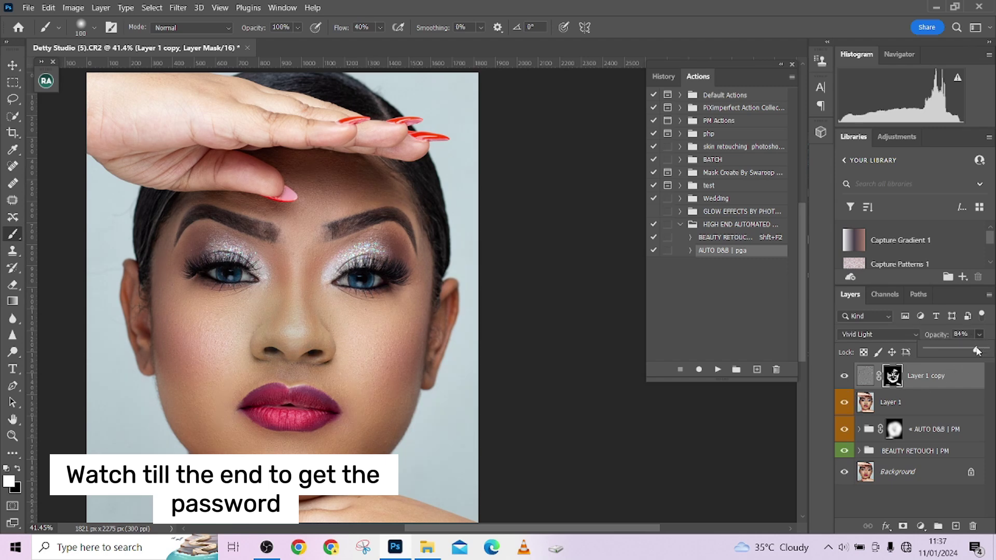
alt+click(845, 473)
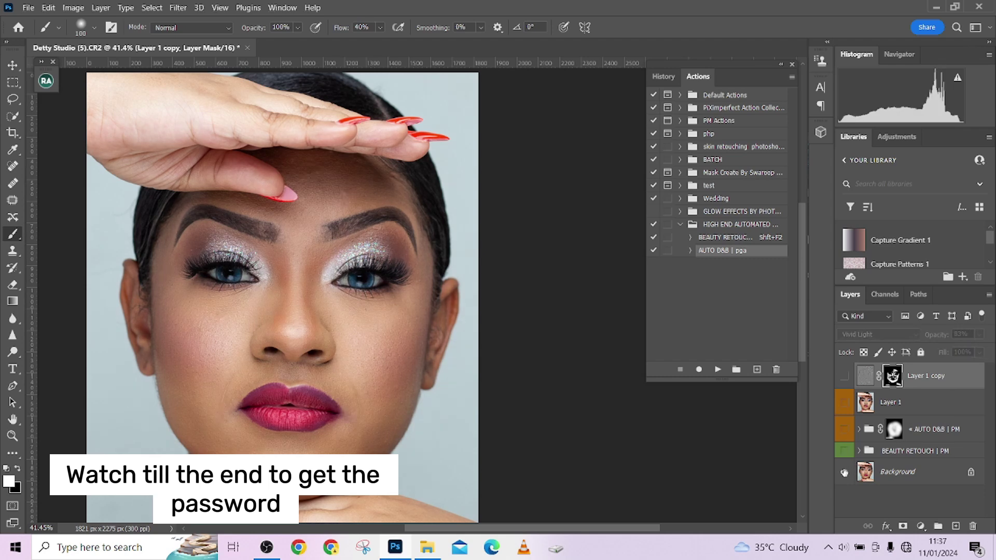
alt+click(844, 473)
alt+click(844, 473)
alt+click(845, 473)
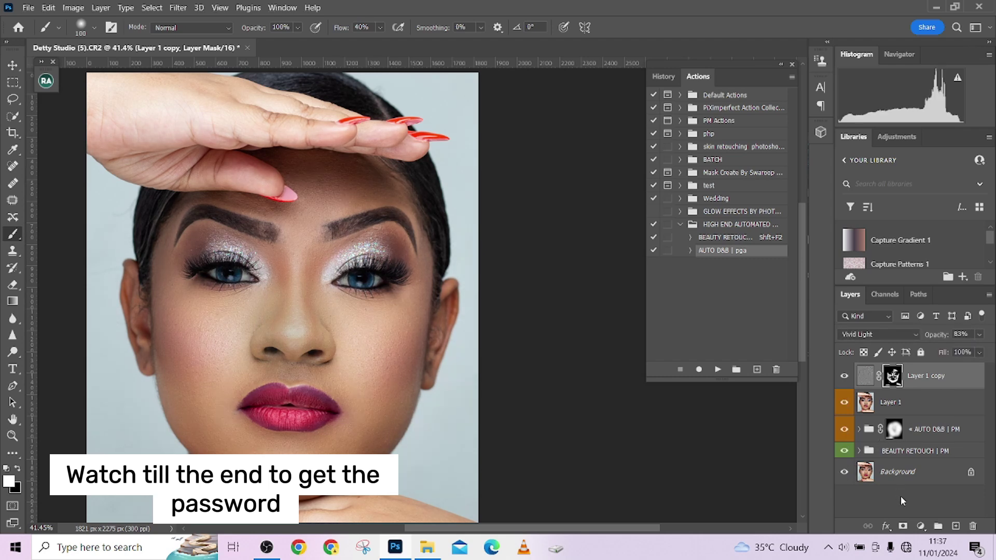
Step: Add a Selective Color adjustment with the Reds at Cyan -30, Magenta 0, Yellow -3 and Black +7
click(920, 526)
click(923, 519)
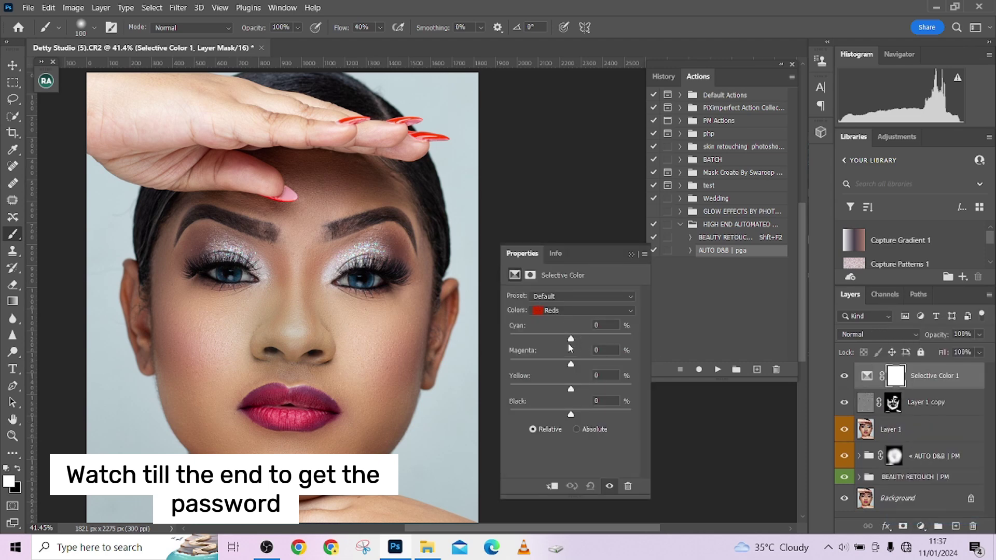
drag(571, 339, 629, 338)
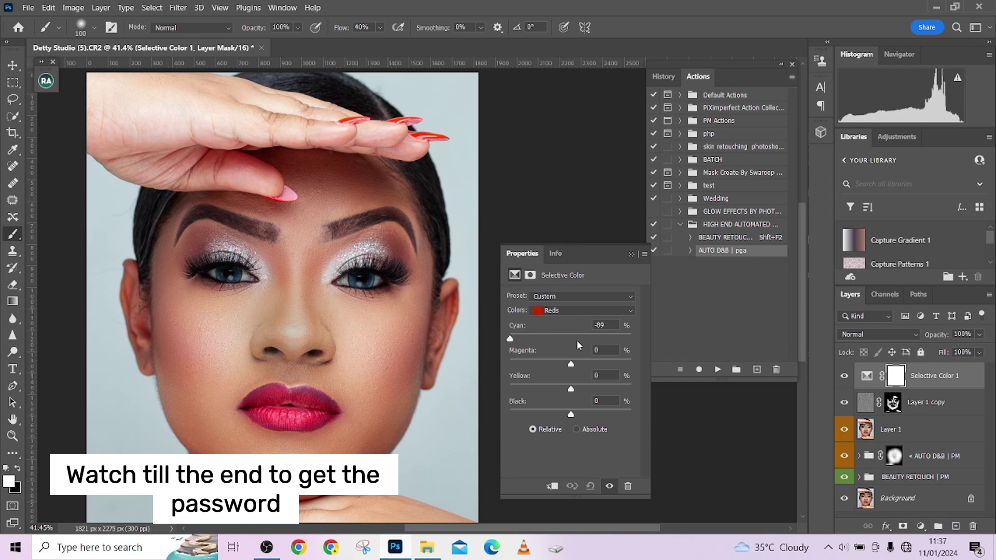
drag(523, 349, 565, 390)
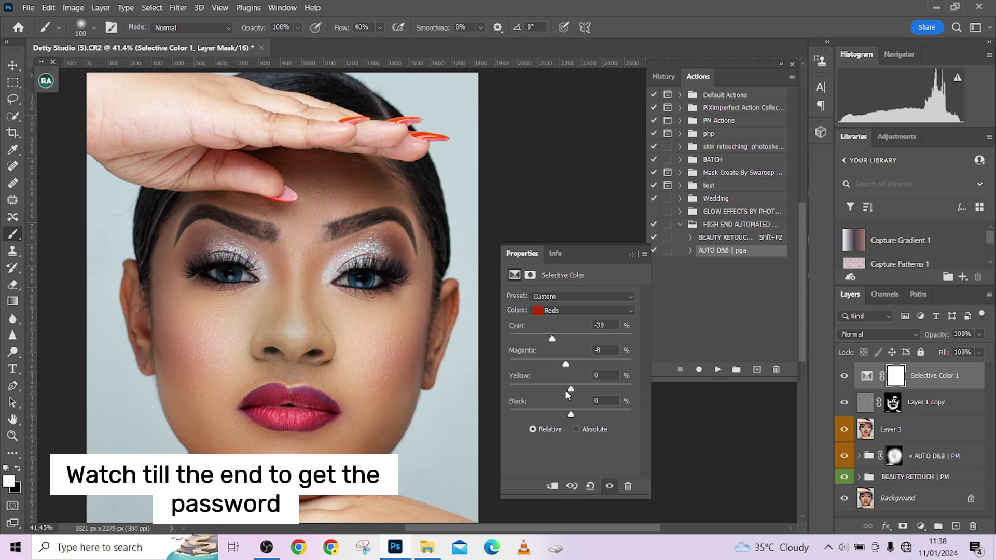
text(0)
drag(570, 390, 575, 419)
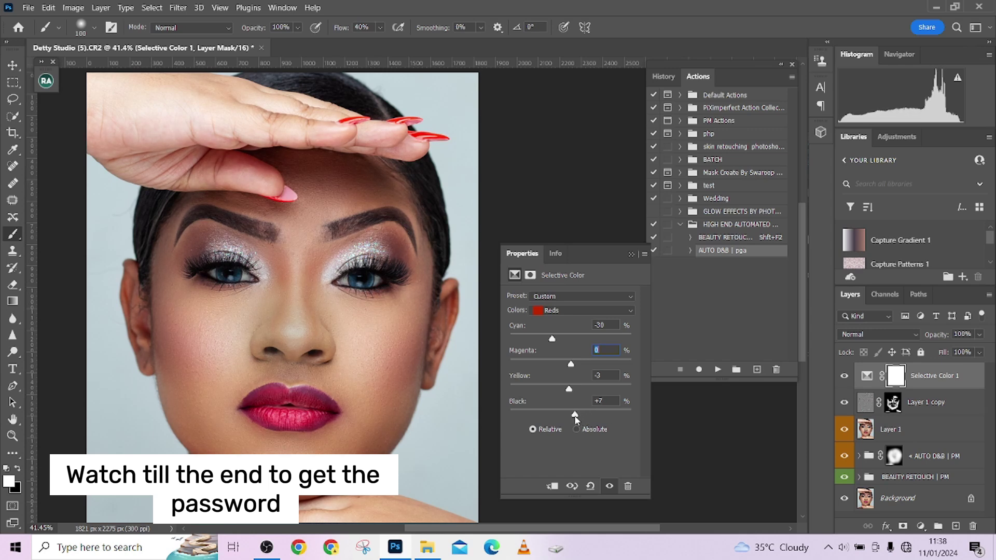
Step: Set the Yellows of the Selective Color adjustment to Cyan -12 and Magenta 0
click(557, 310)
click(569, 333)
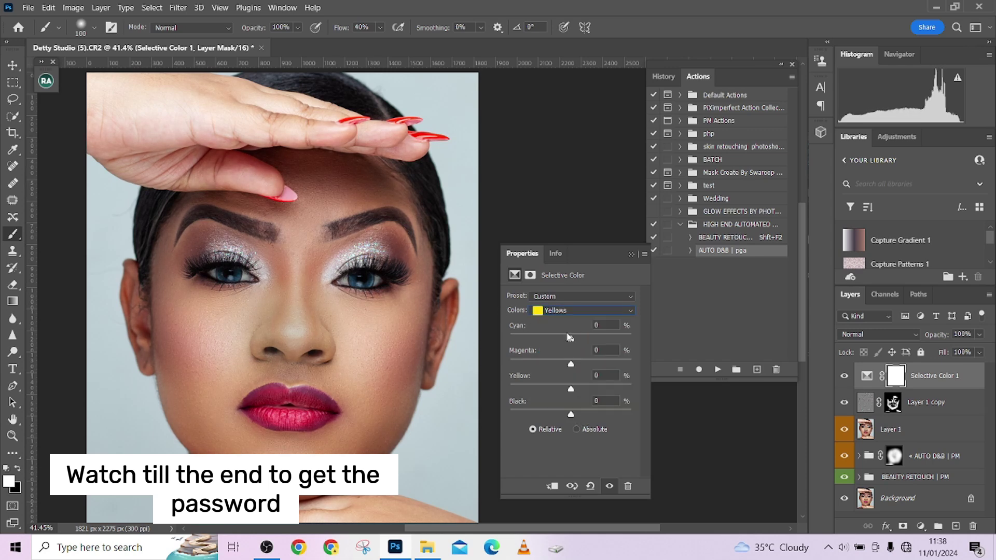
drag(569, 339, 563, 367)
double_click(617, 350)
text(0)
Step: Add a Photo Filter adjustment using Cooling Filter (80) at 30% density
click(921, 525)
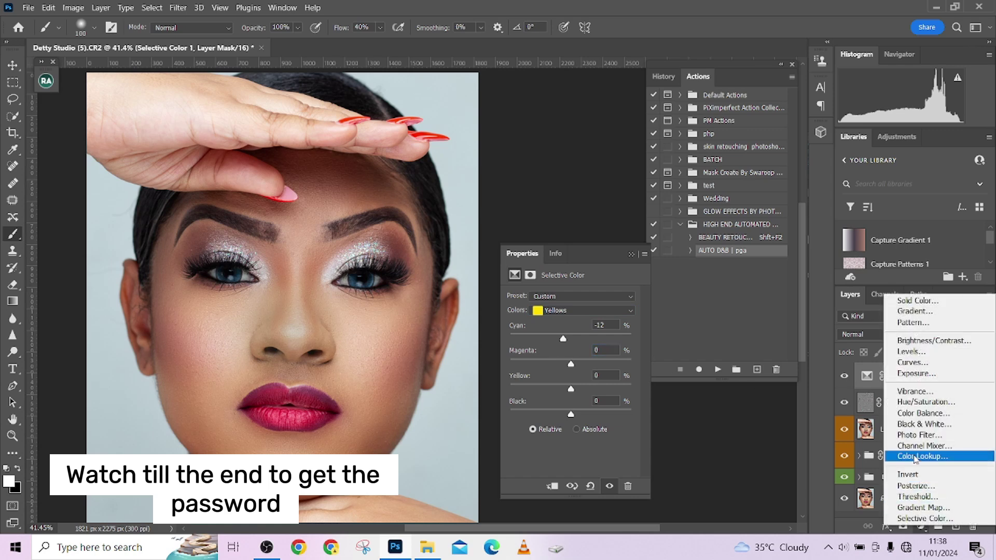
click(914, 436)
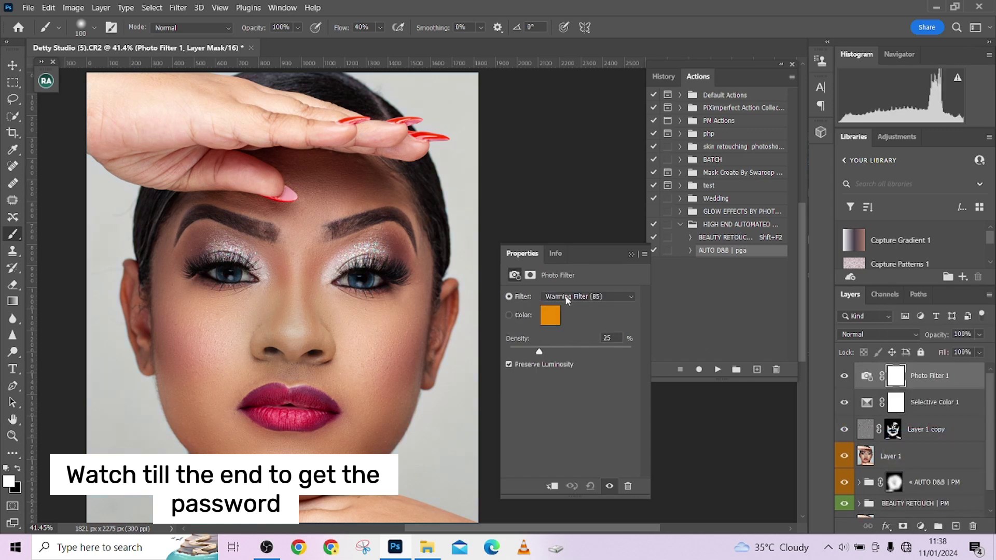
drag(547, 352, 527, 361)
click(544, 354)
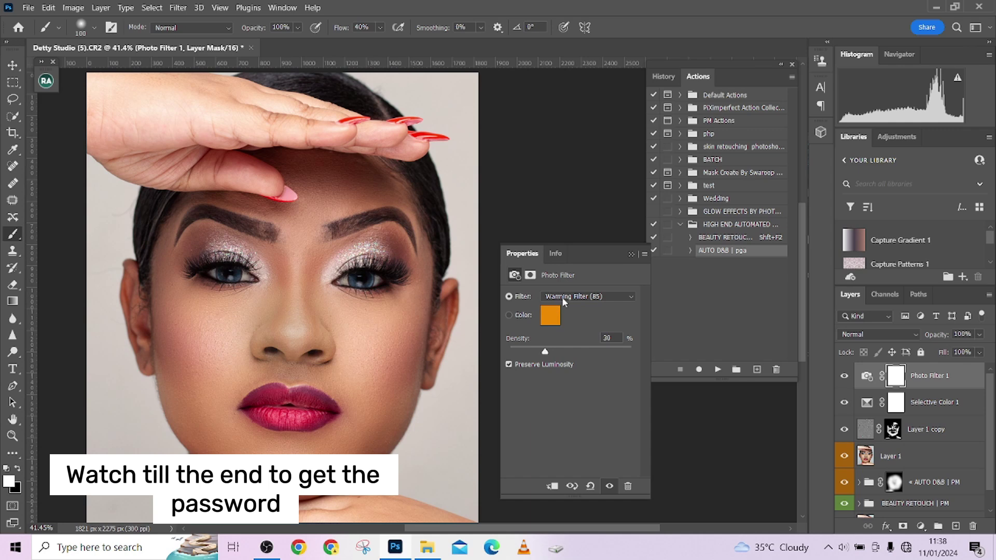
click(562, 297)
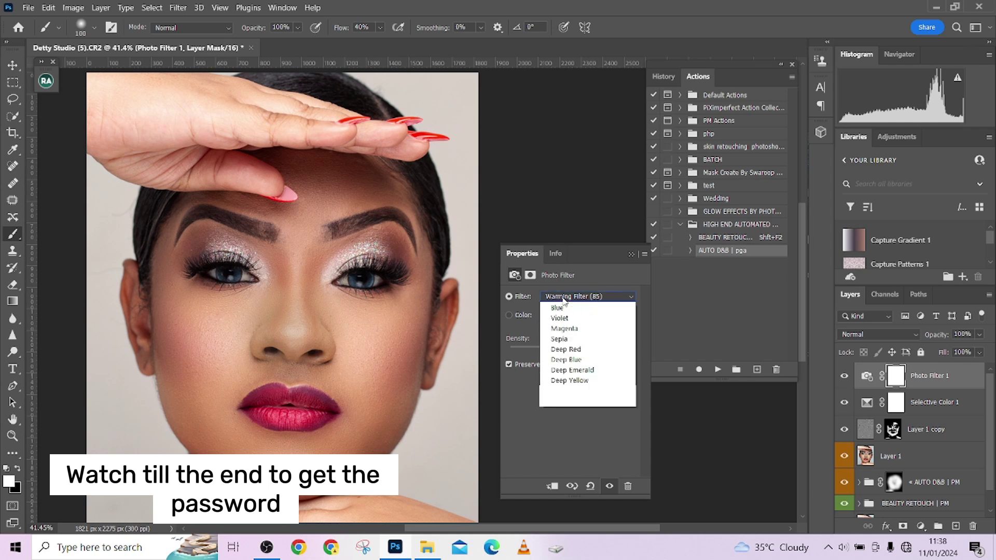
click(575, 338)
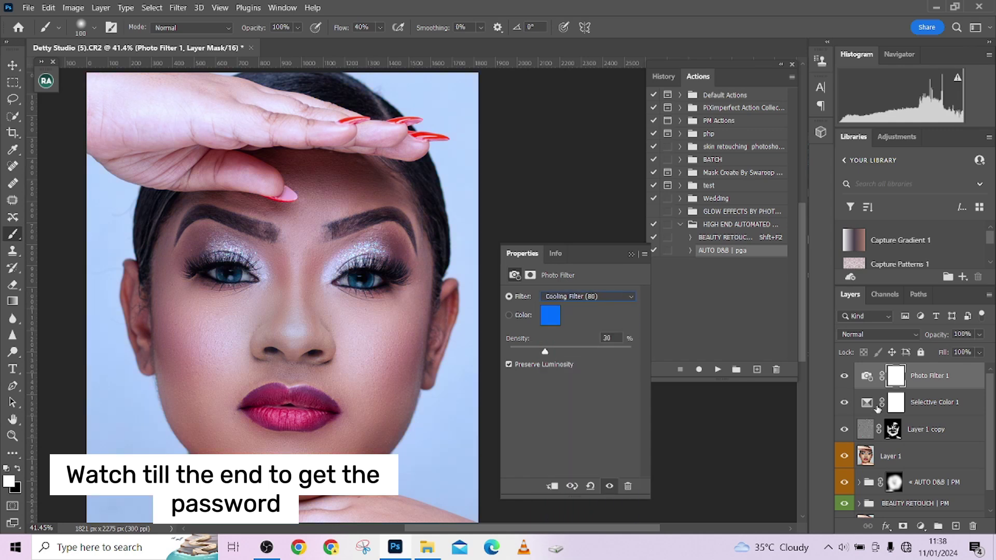
Step: Set the Photo Filter density to 13% and group that adjustment with the Selective Color layer
drag(544, 353, 524, 353)
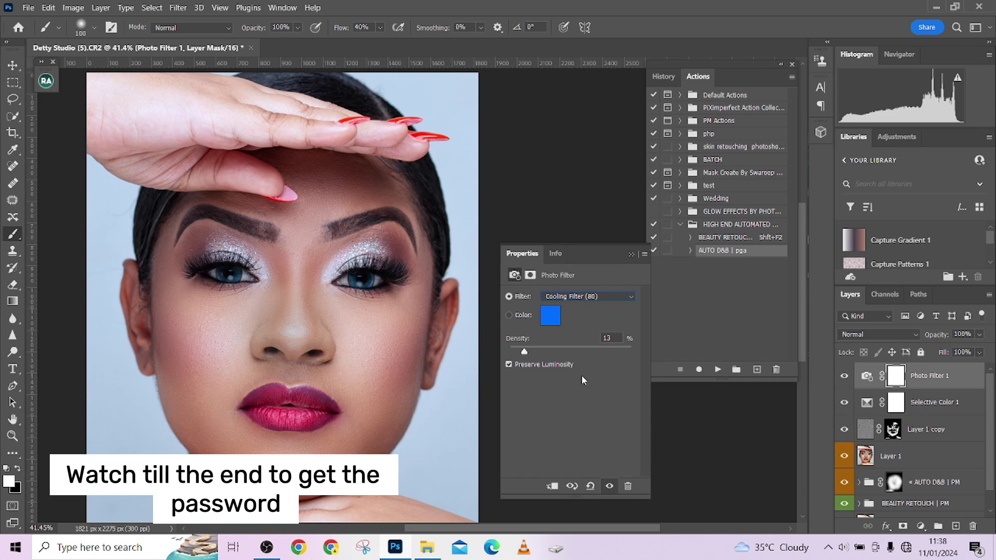
shift+click(943, 404)
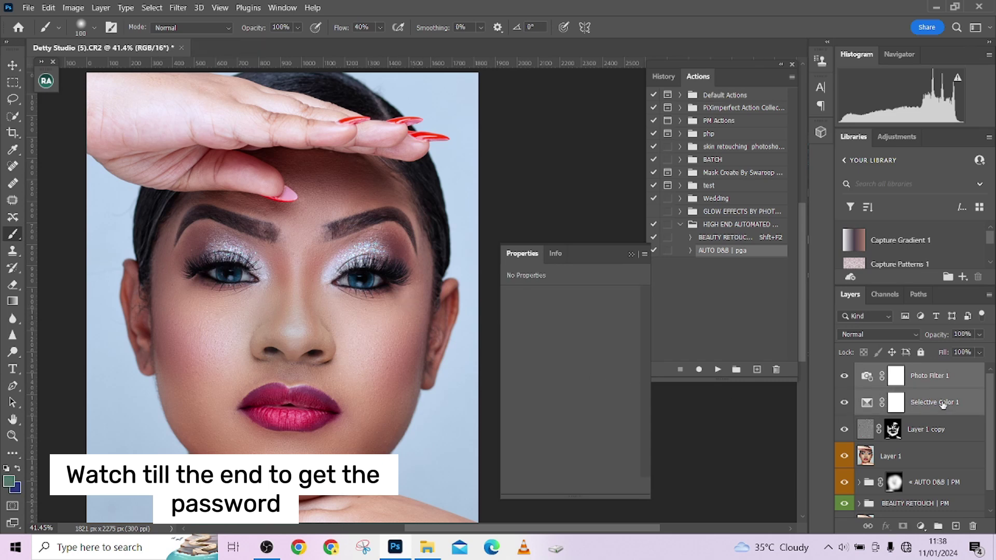
key(ctrl+g)
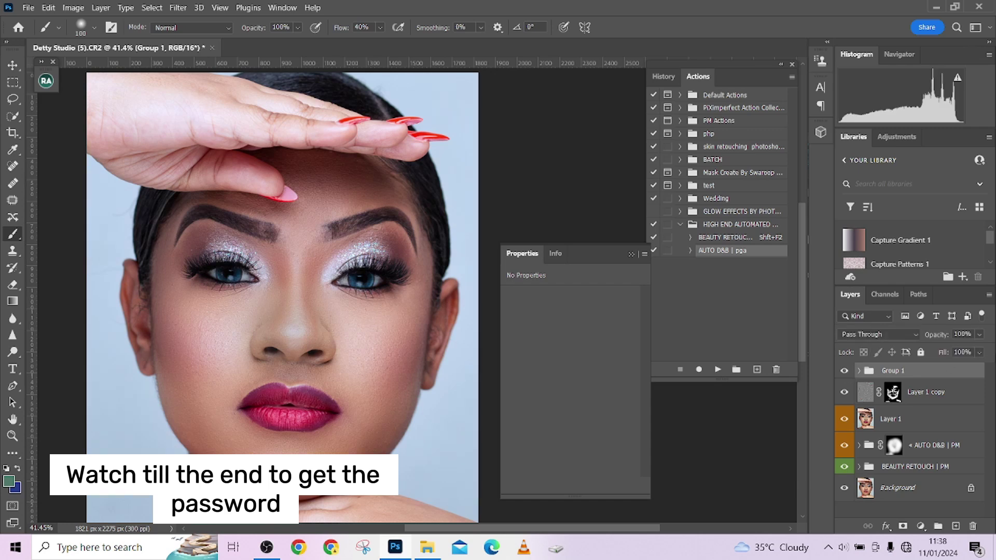
Step: Lower the opacity of the color adjustment group to 82%
click(980, 336)
drag(977, 354, 973, 353)
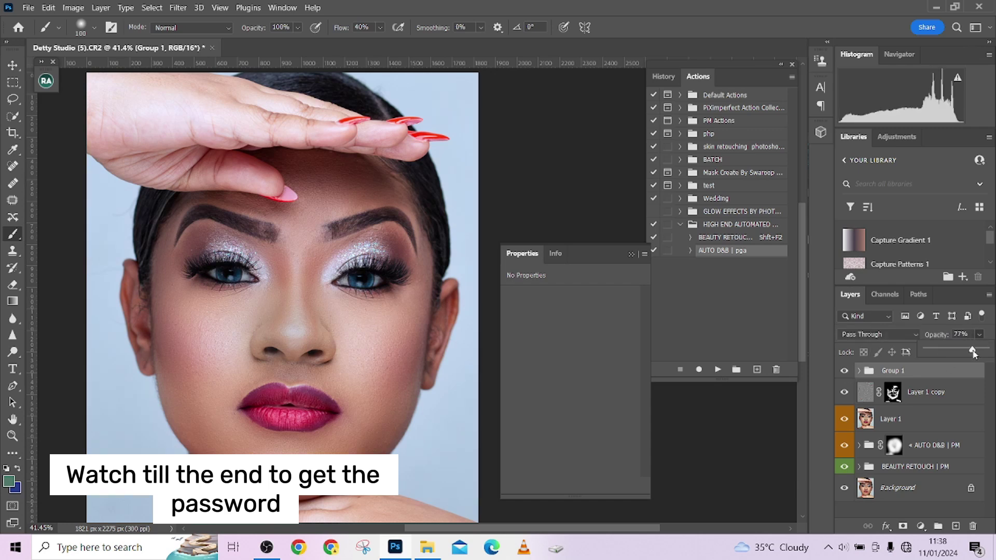
drag(975, 349, 978, 351)
Step: Stamp all visible layers into a new top layer and open it in the Camera Raw Filter
key(ctrl+alt+shift+e)
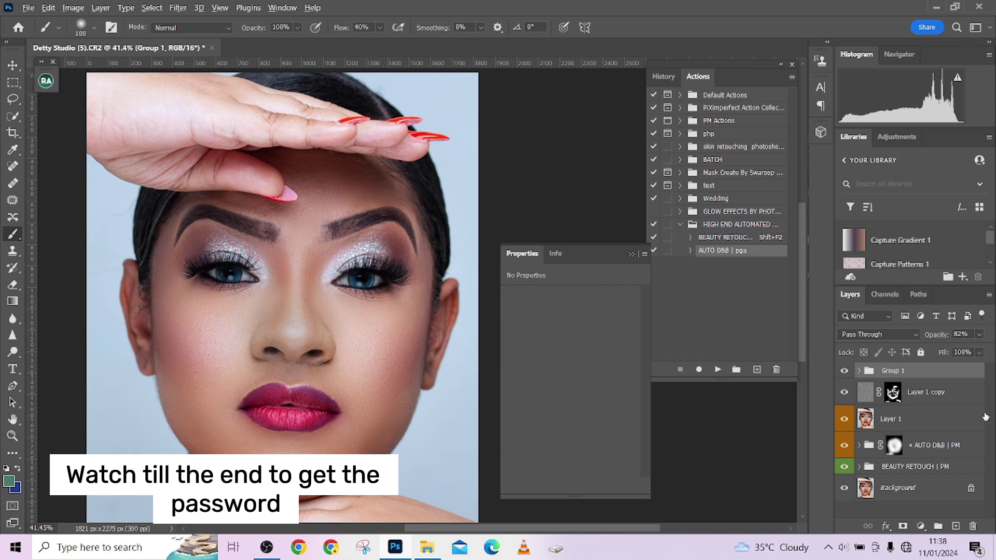
key(ctrl+alt+shift+e)
click(178, 9)
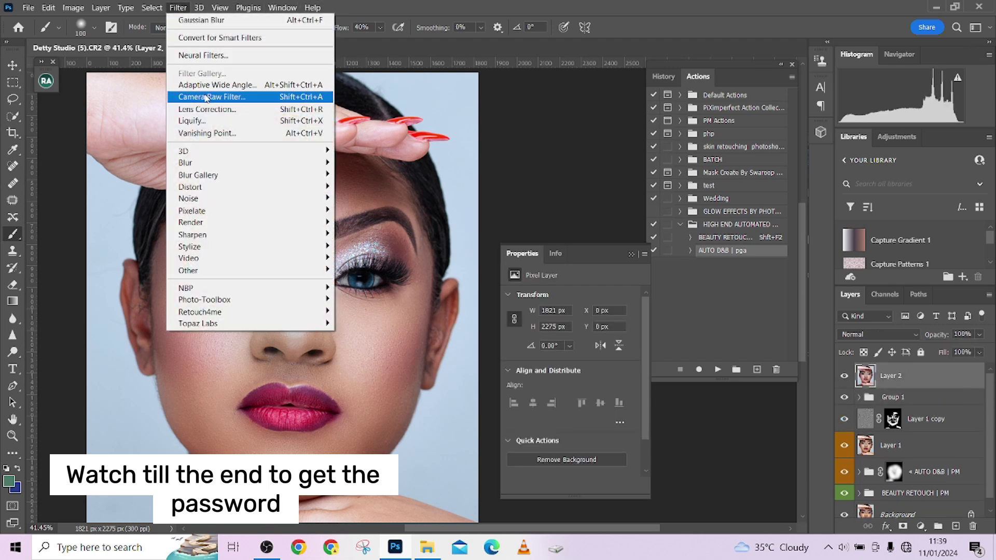
click(207, 97)
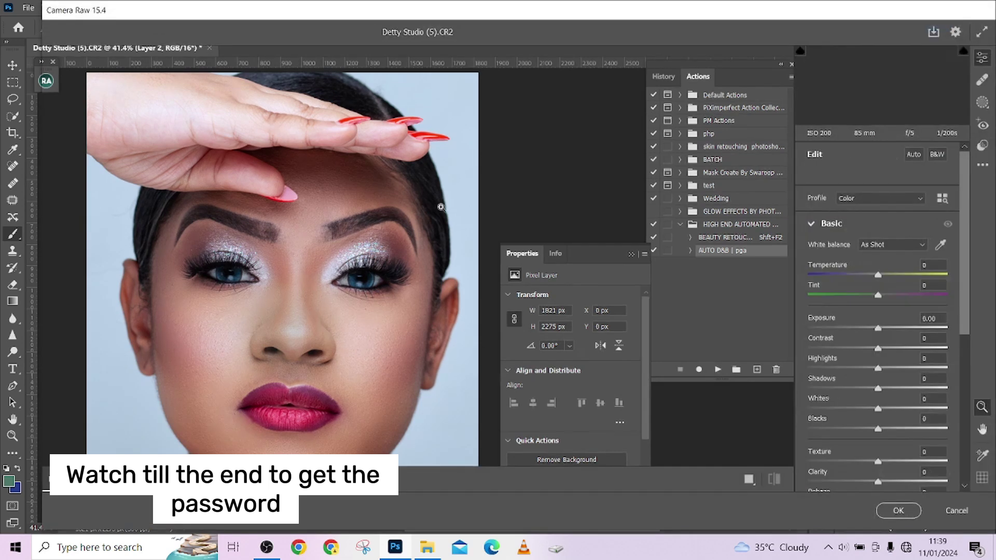
Step: In the Color Mixer, set the Oranges to -48 saturation and +14 luminance
scroll(860, 369, down, 6)
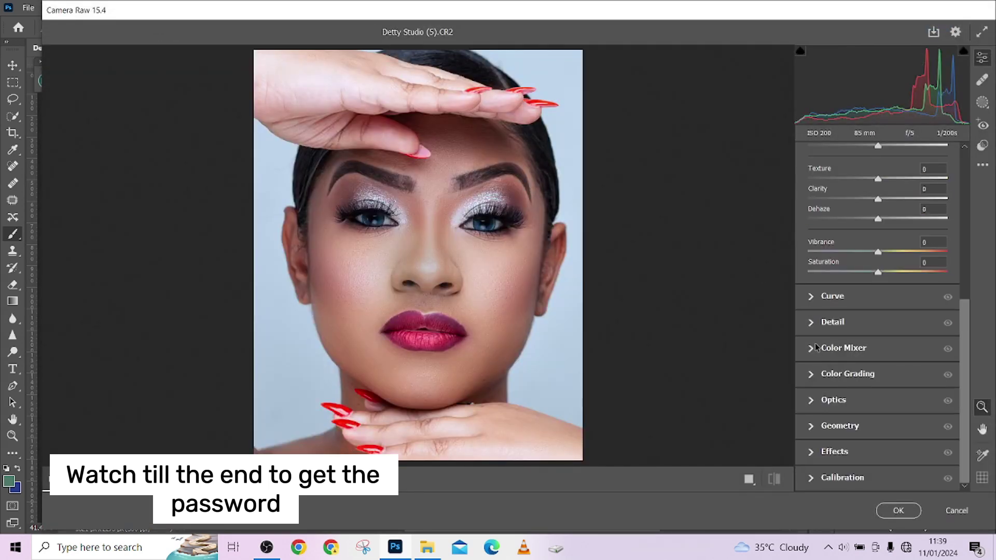
click(820, 348)
click(857, 251)
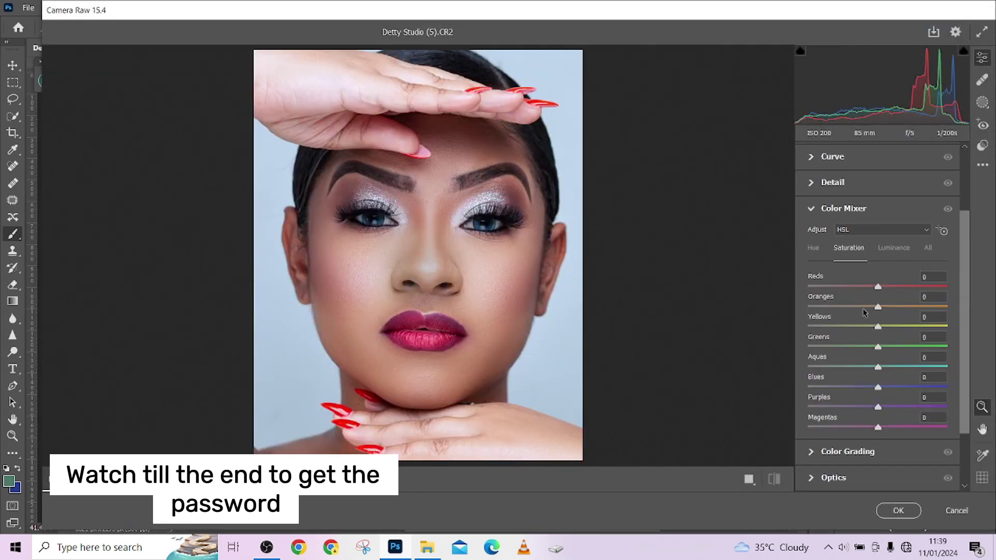
drag(869, 307, 846, 310)
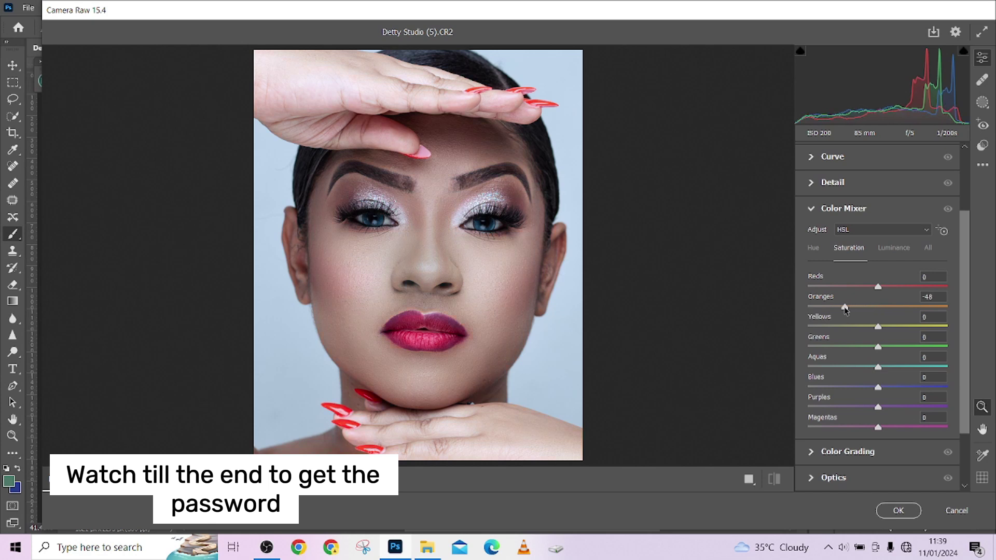
click(894, 249)
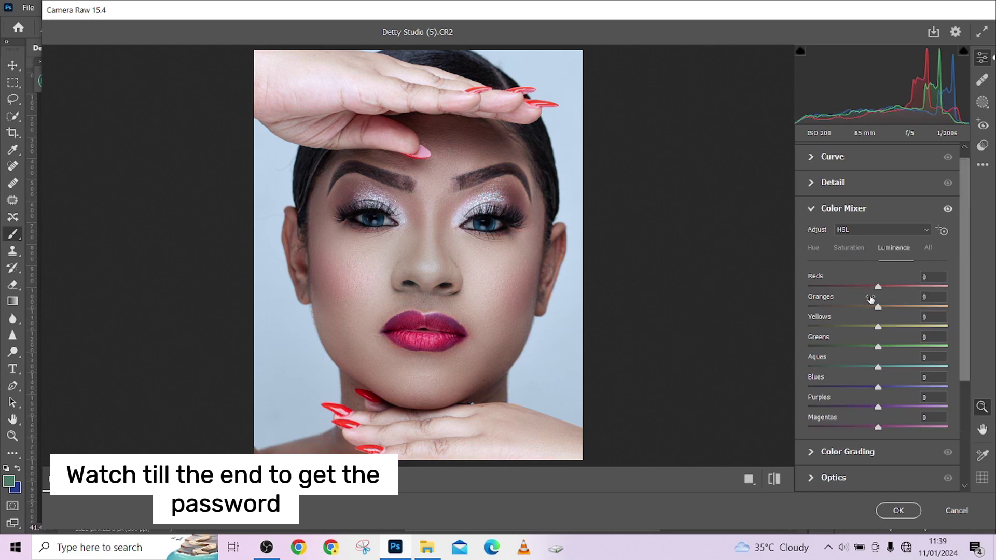
drag(886, 309, 888, 309)
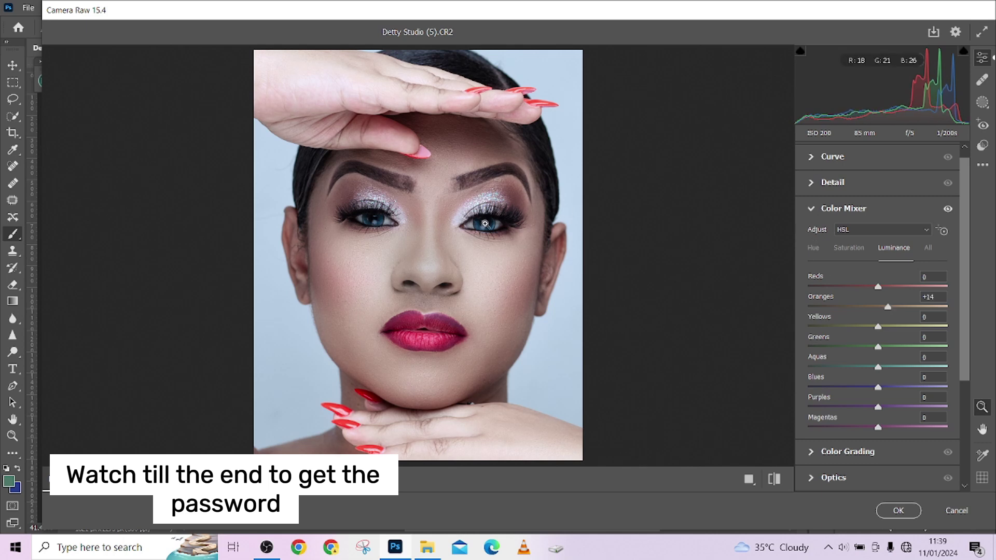
scroll(505, 231, up, 2)
scroll(504, 232, down, 2)
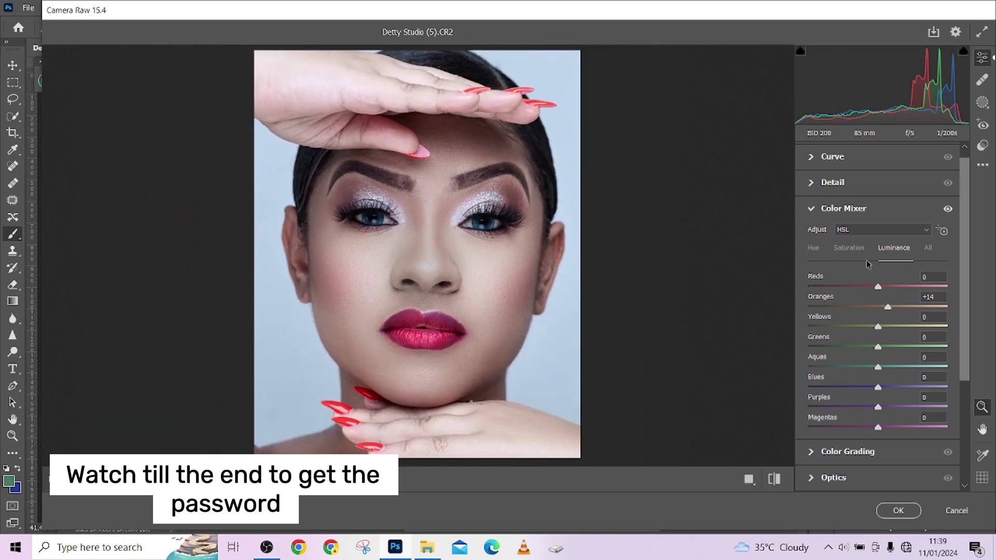
Step: Set the Oranges saturation to -25, try the Reds saturation at +33, and reset the Reds
click(848, 248)
drag(878, 307, 861, 310)
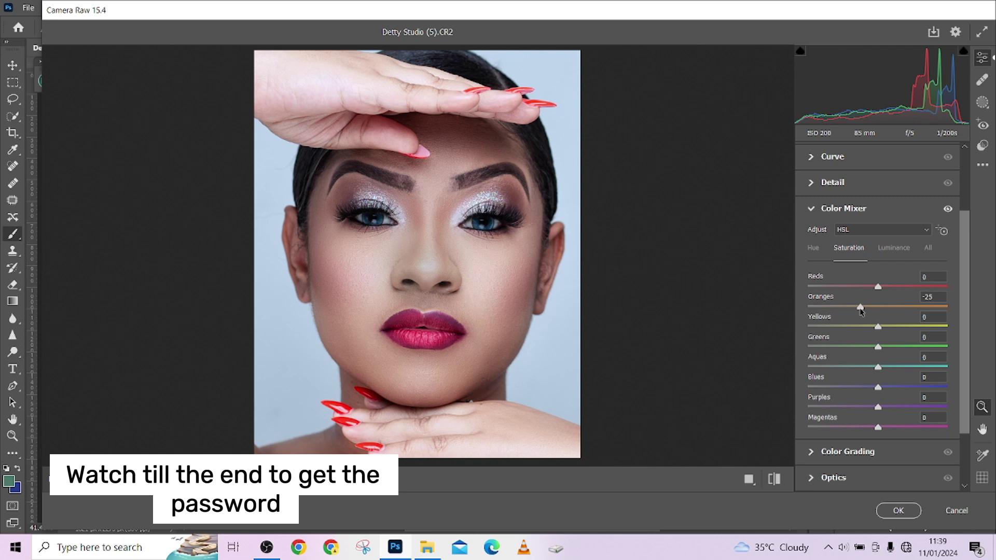
click(812, 253)
click(846, 250)
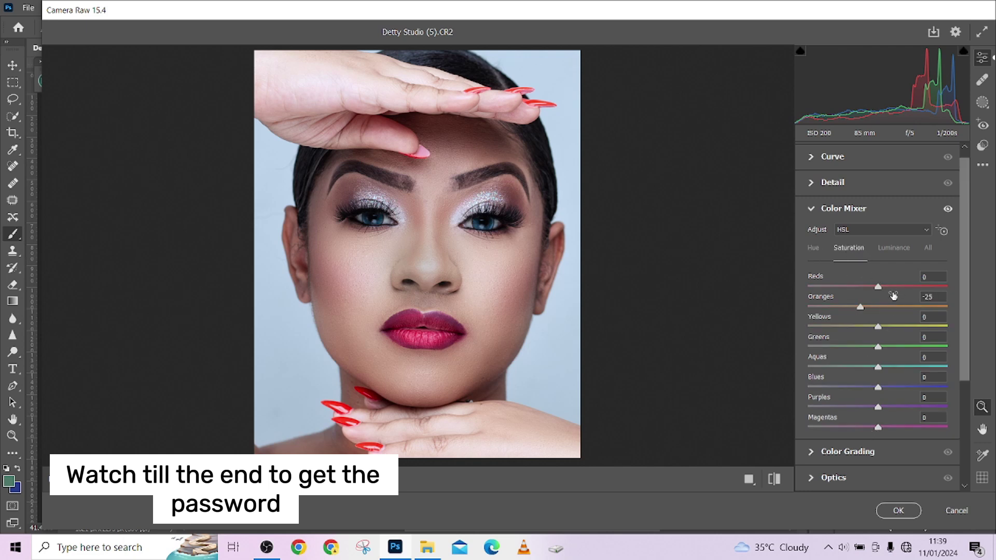
drag(892, 289, 901, 291)
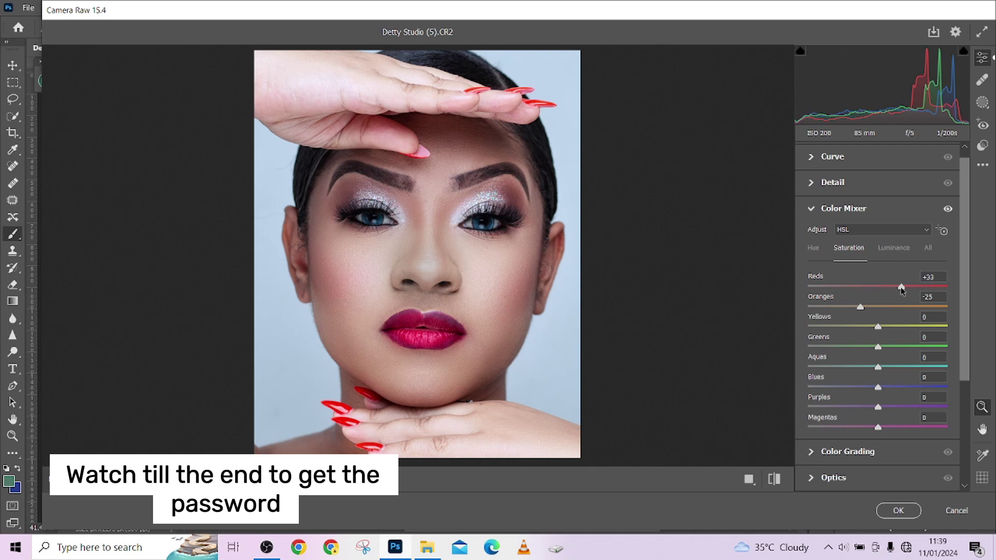
double_click(896, 288)
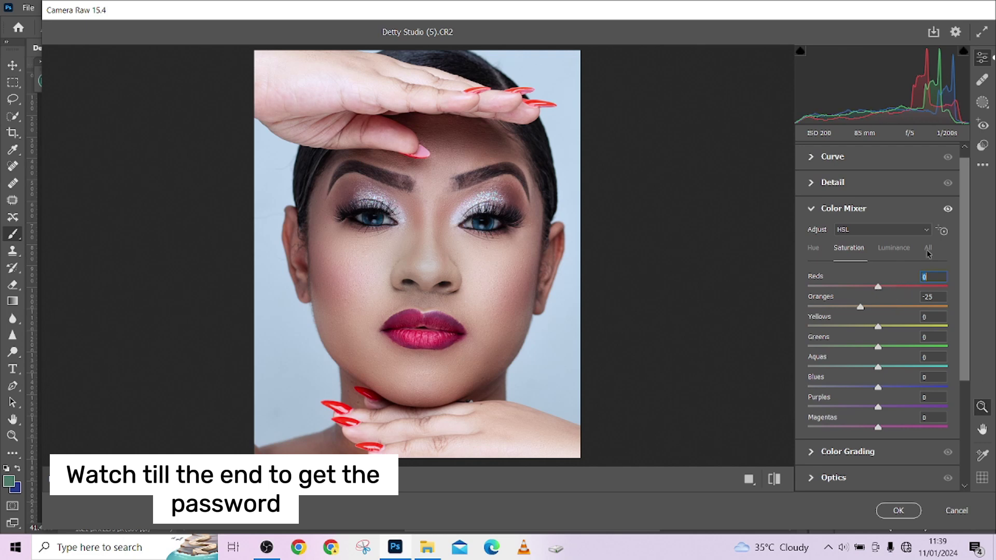
Step: Boost the Reds saturation with a targeted adjustment on the lips, set the Oranges saturation to -33, and apply the filter
click(941, 232)
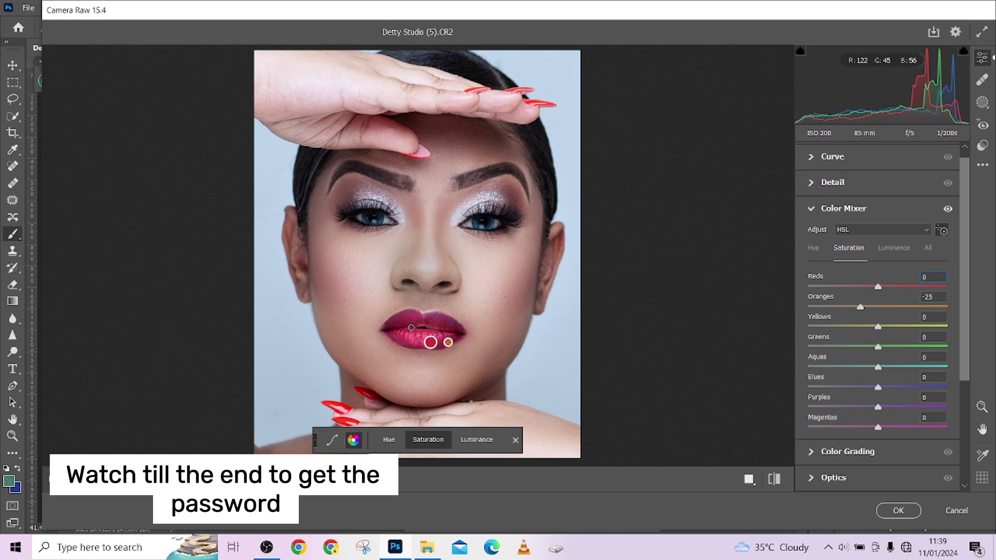
drag(408, 326, 430, 326)
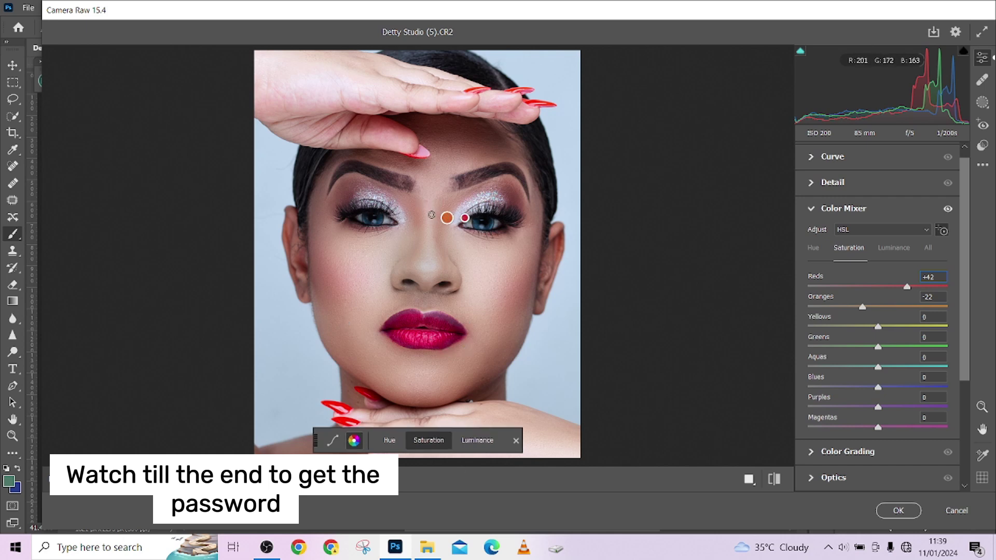
drag(856, 310, 855, 307)
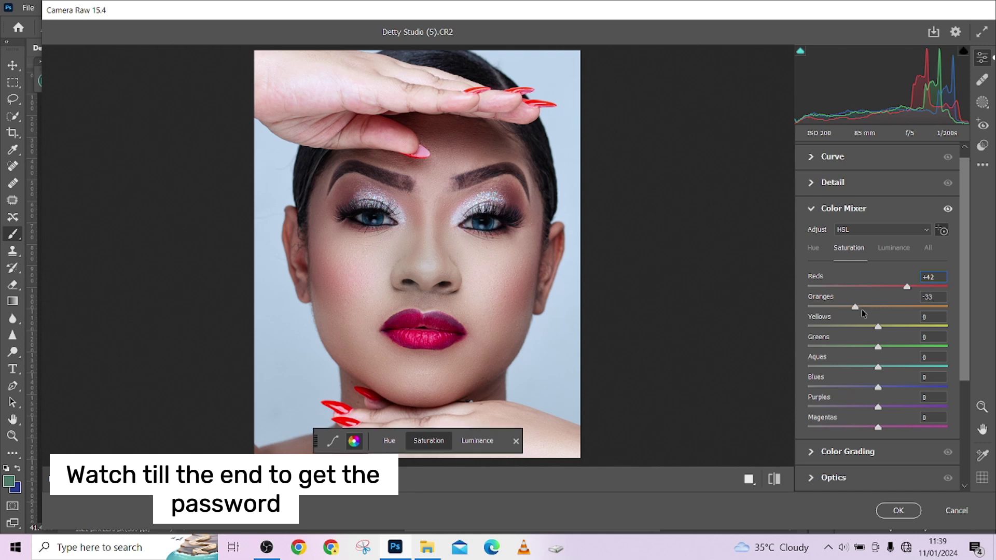
click(899, 287)
click(897, 510)
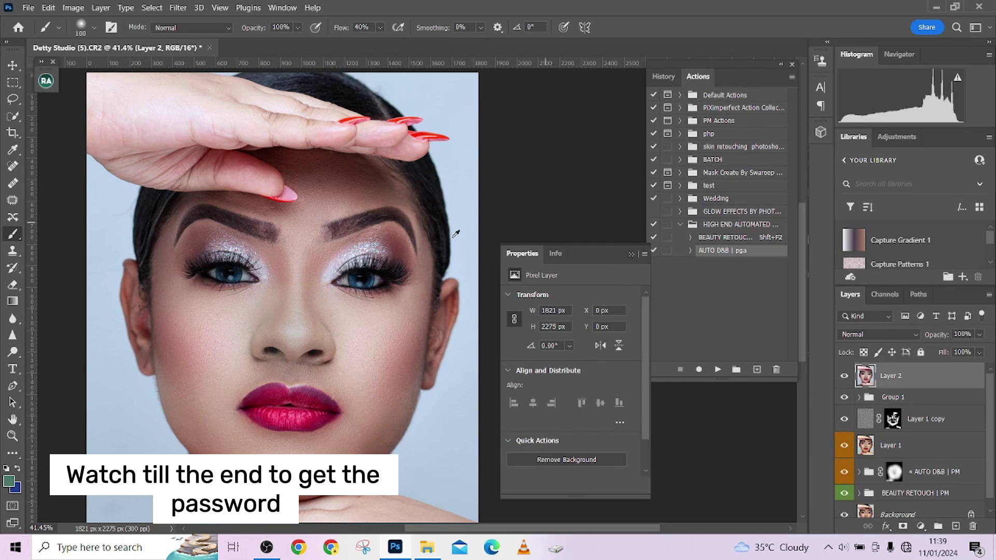
Step: Compare the graded portrait with the original Background layer by toggling the visibility of all other layers
scroll(350, 271, down, 3)
scroll(867, 454, down, 1)
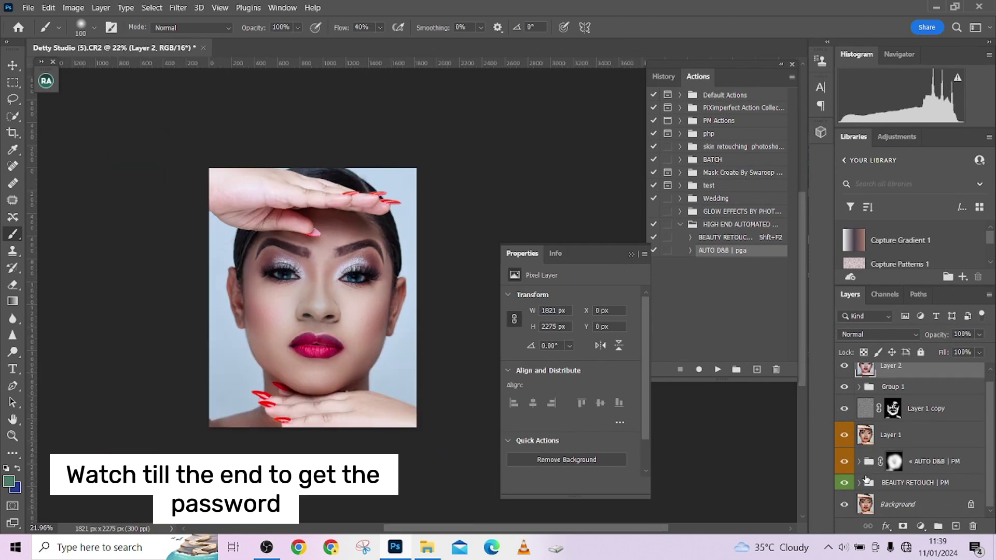
alt+click(844, 505)
alt+click(844, 506)
alt+click(844, 506)
alt+click(844, 505)
scroll(869, 463, up, 1)
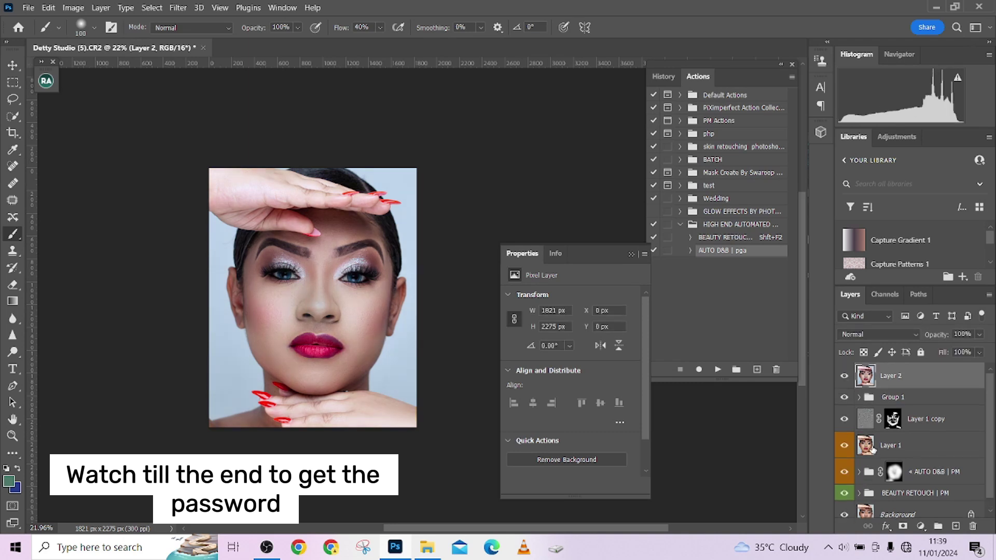
Step: Add a Levels adjustment with RGB input levels of 11, 1.05 and 235
click(920, 526)
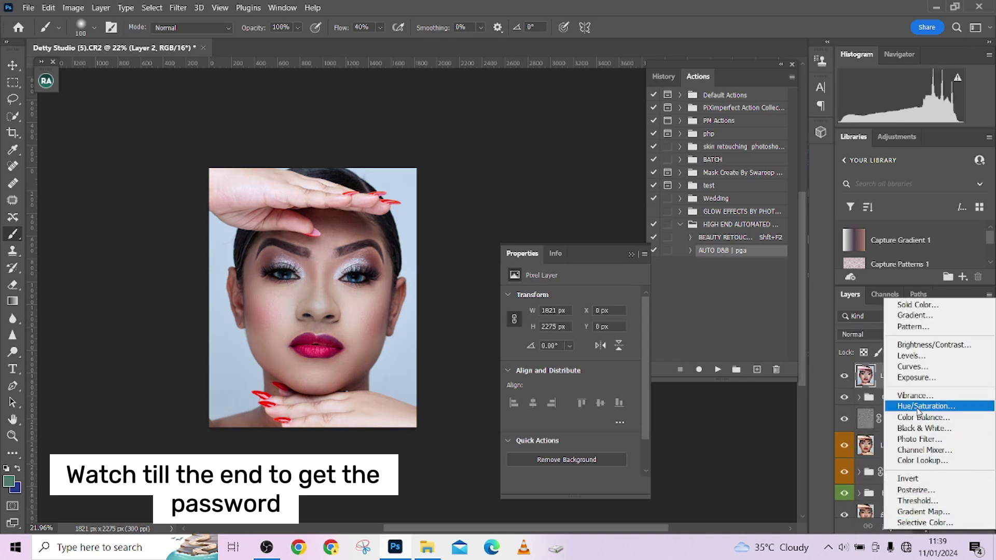
click(912, 357)
drag(525, 391, 532, 391)
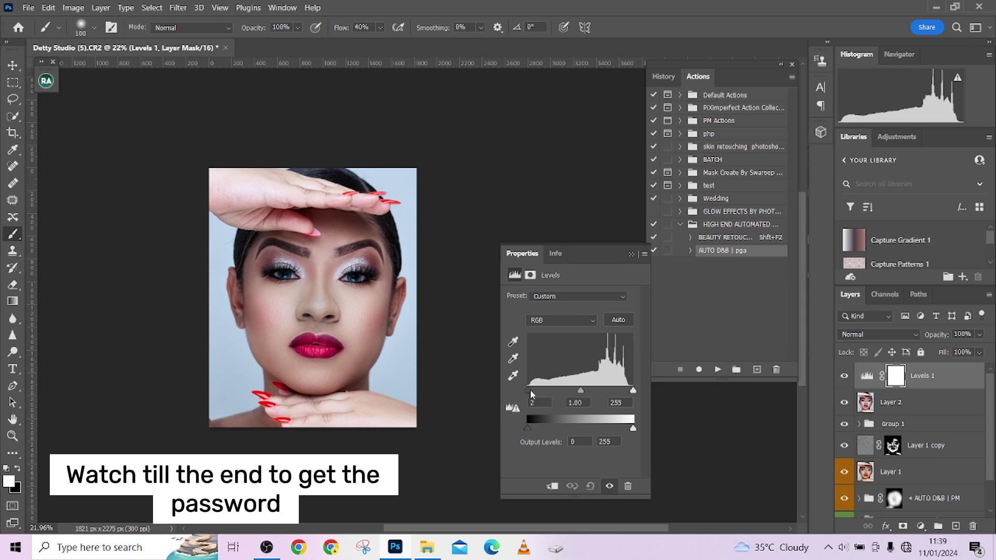
drag(633, 391, 578, 393)
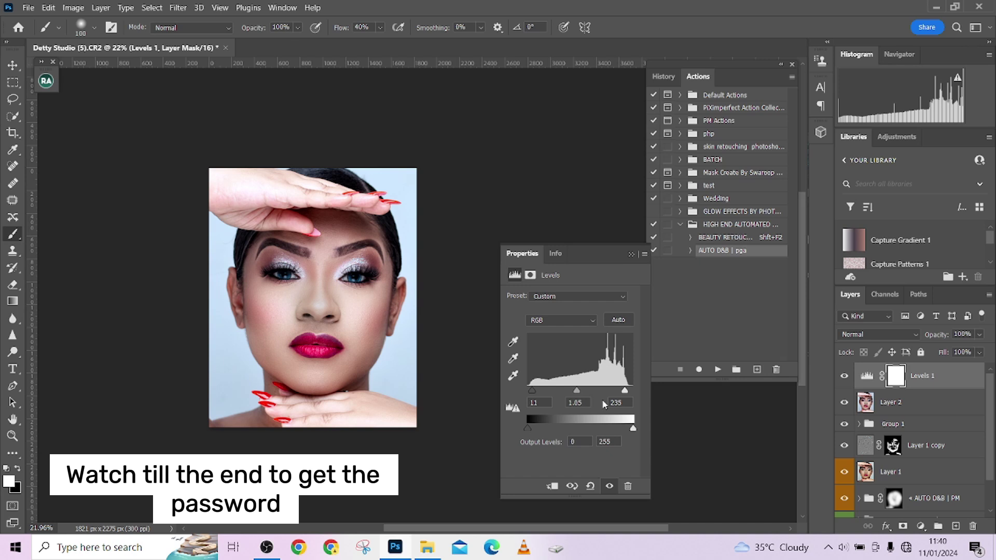